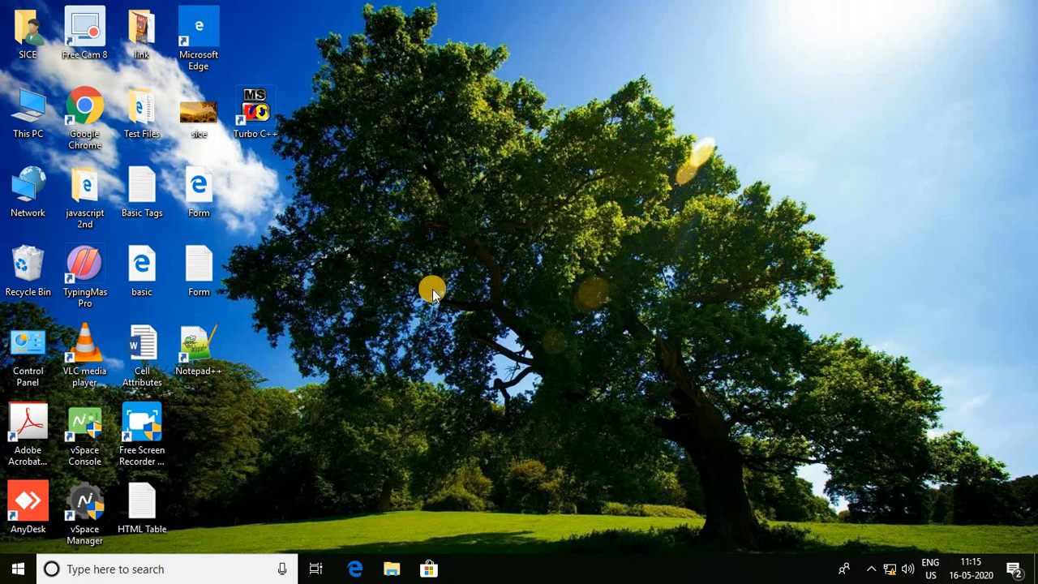
Launch Word with the winword command, maximize its window and create a blank document
key(super+r)
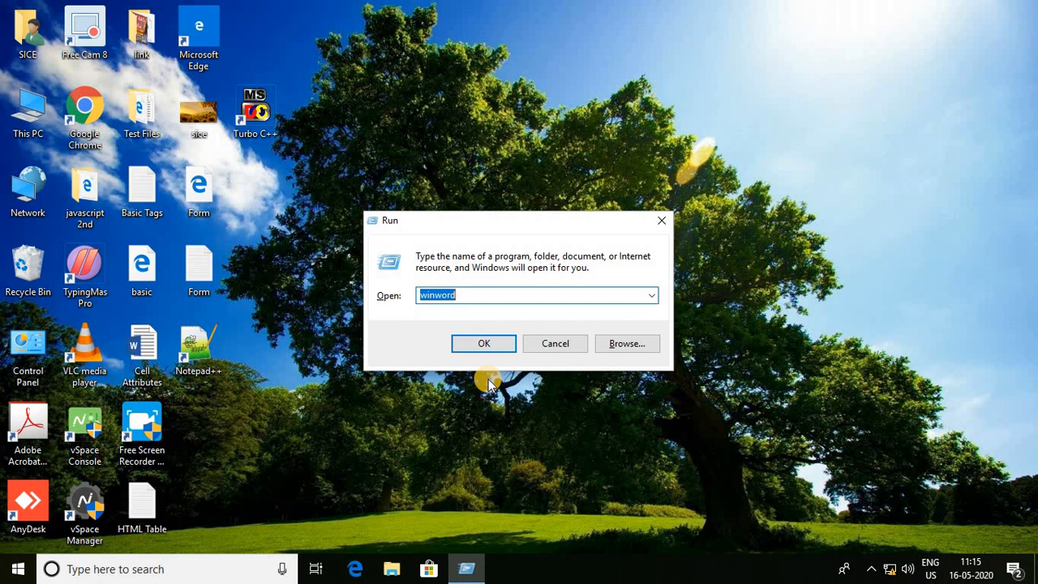
key(Return)
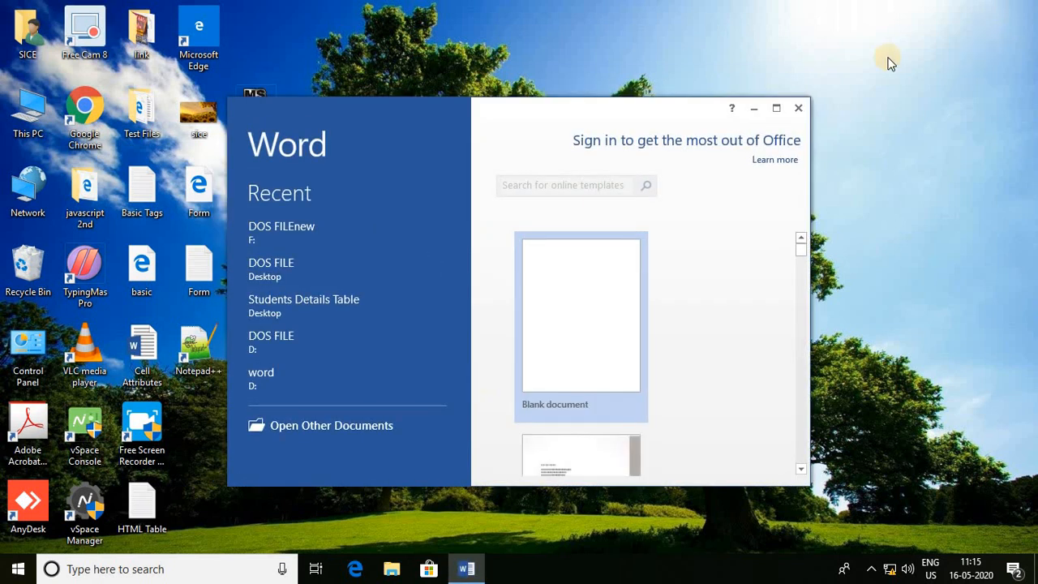
click(776, 108)
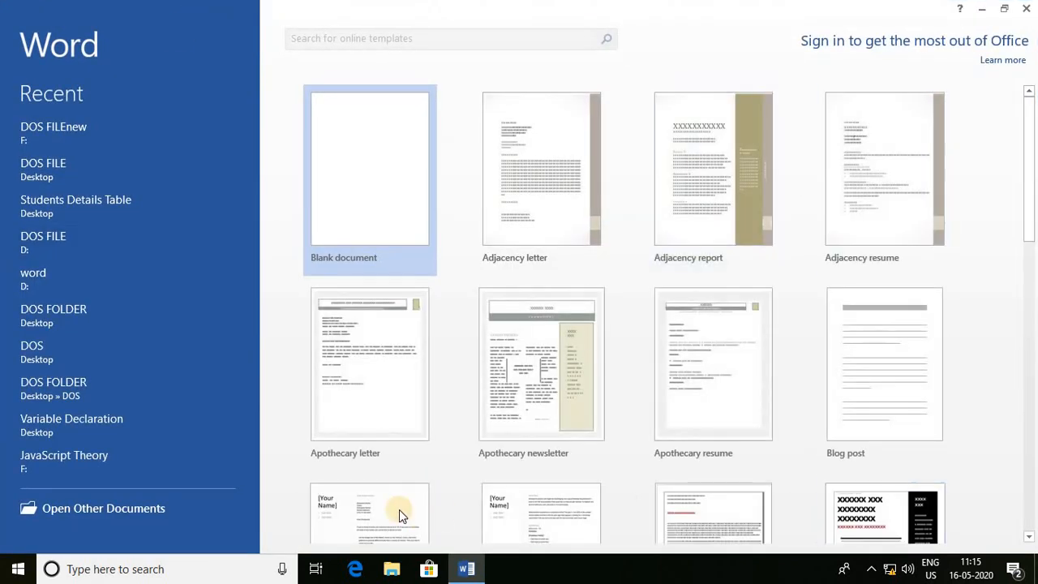
click(373, 181)
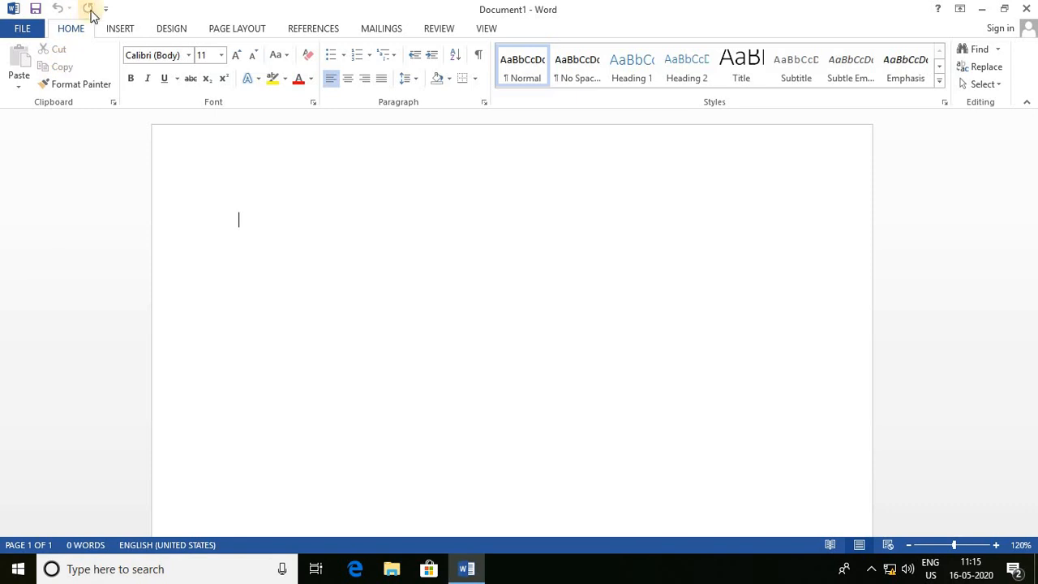
click(120, 31)
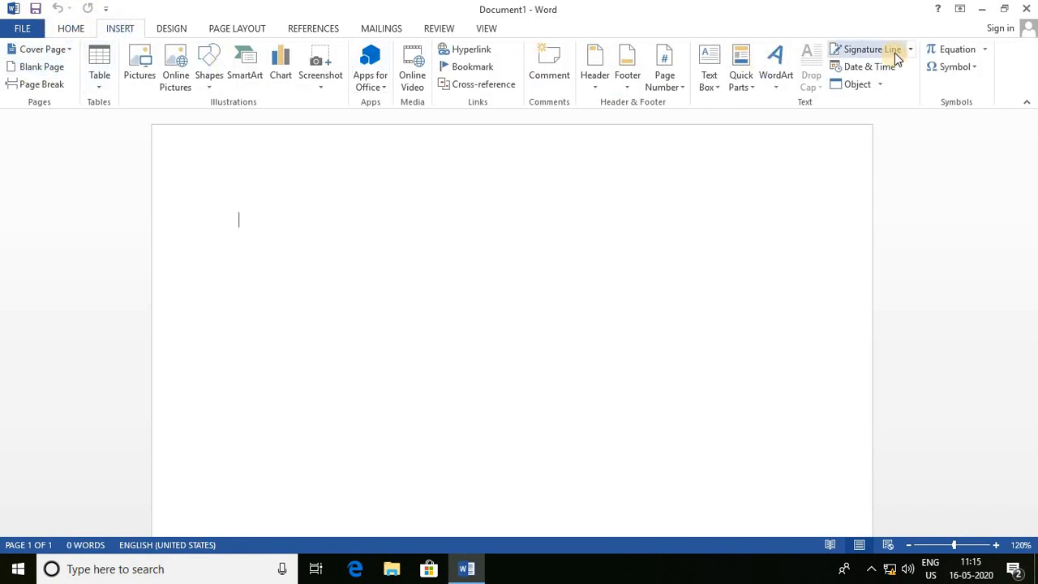
click(71, 31)
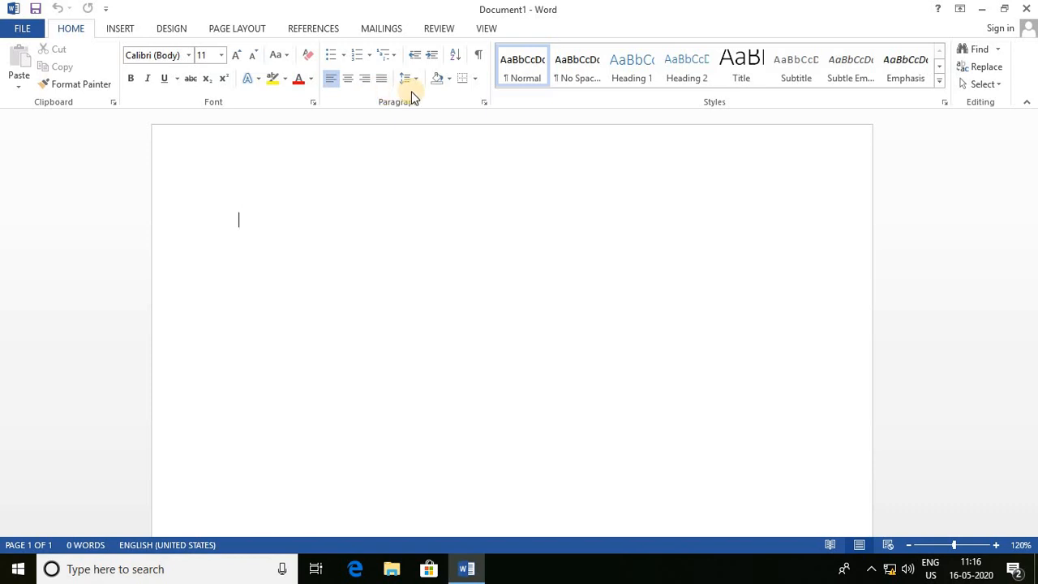
click(344, 57)
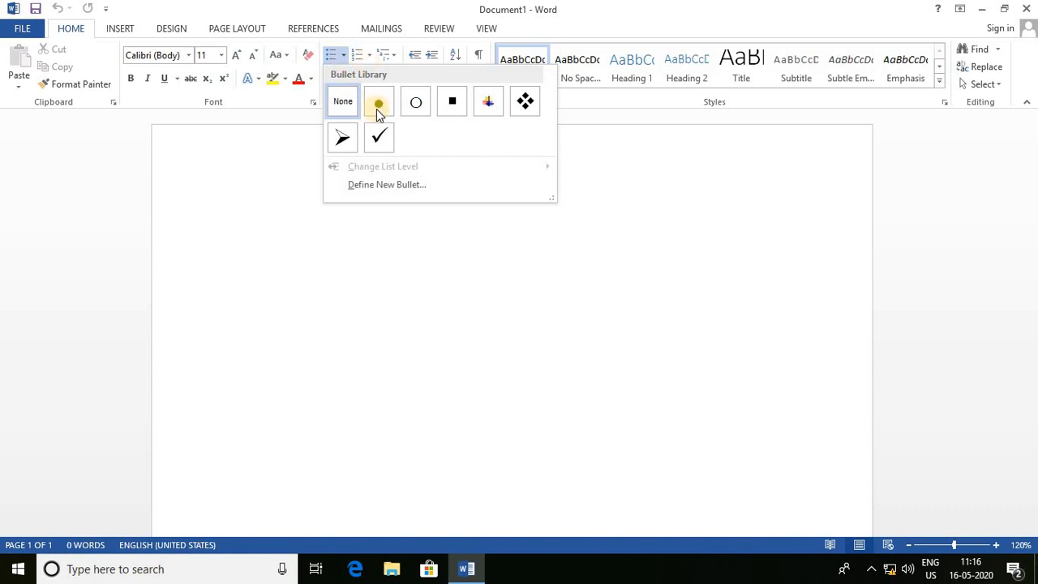
click(522, 228)
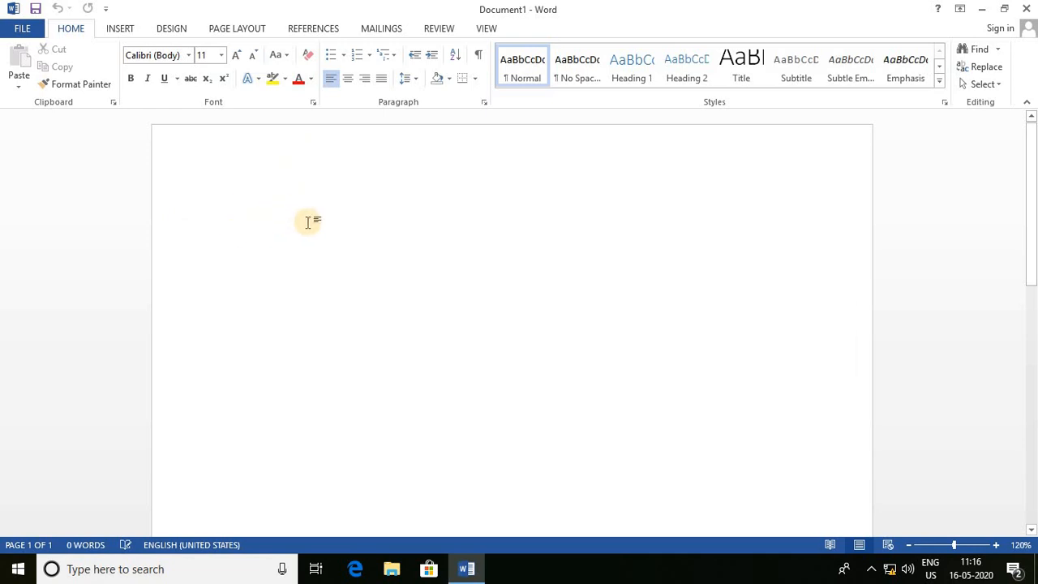
Enter "Sice Computer Institute" as the first line of the blank document
text(Si)
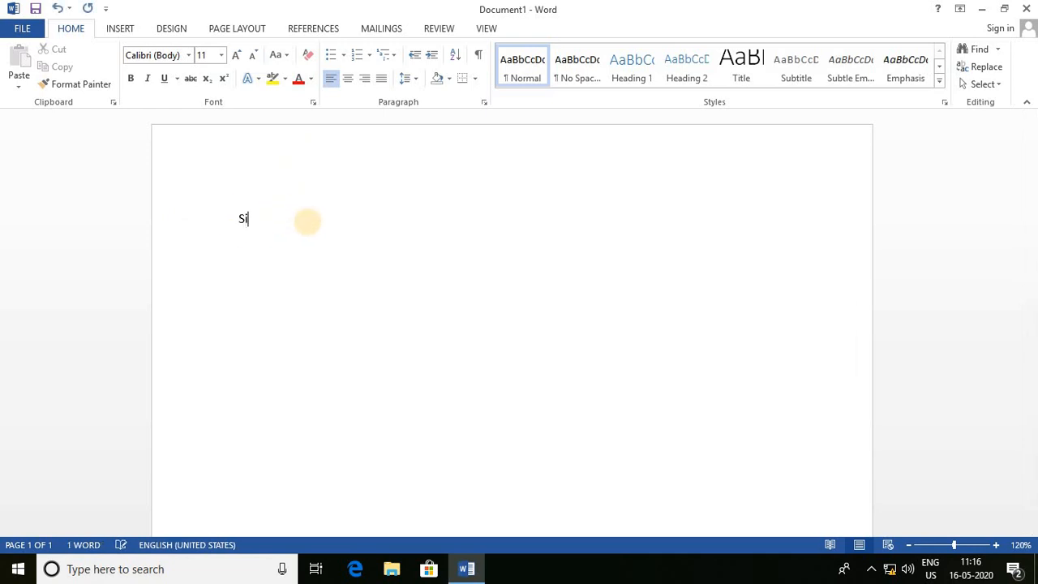
text(ce Computer Institute)
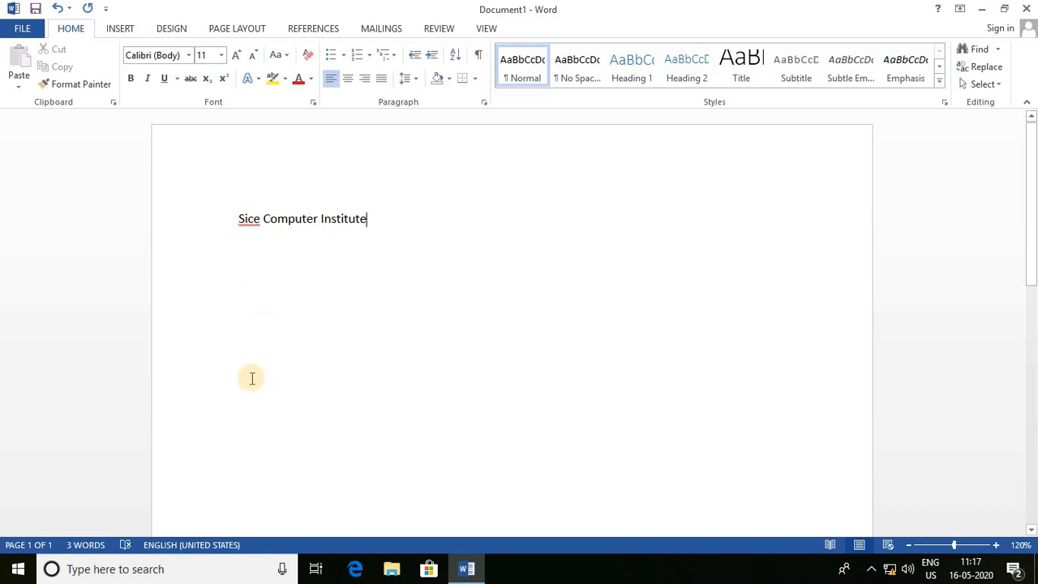
click(65, 84)
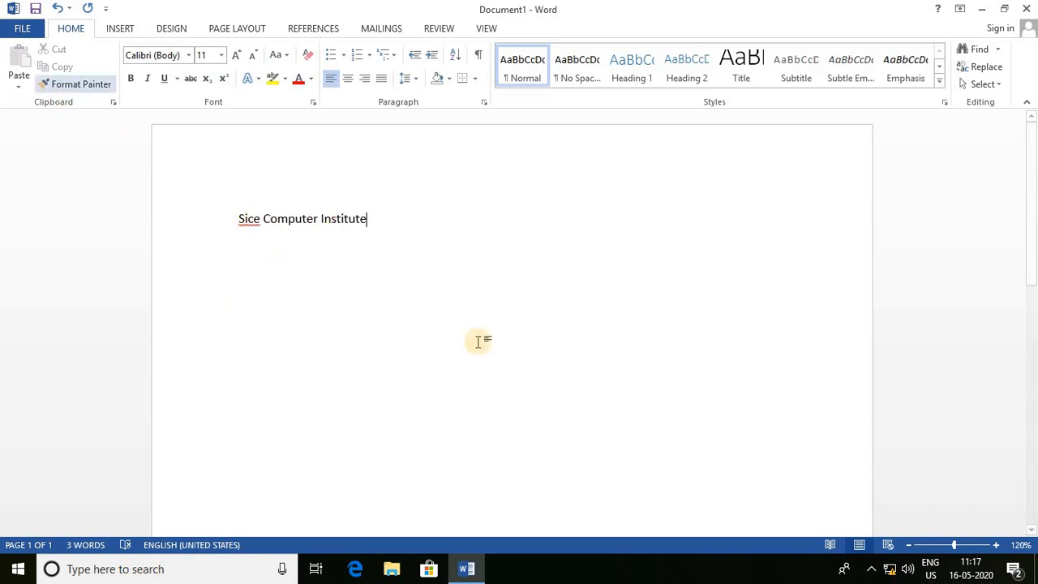
click(478, 342)
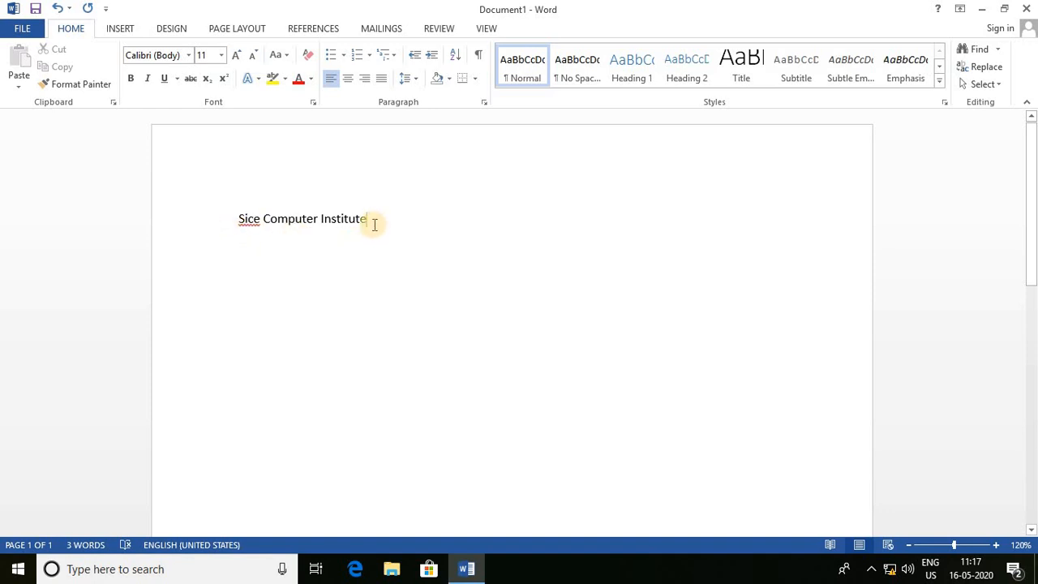
Copy the "Sice Computer Institute" line and paste it two lines below the original
drag(368, 219, 225, 222)
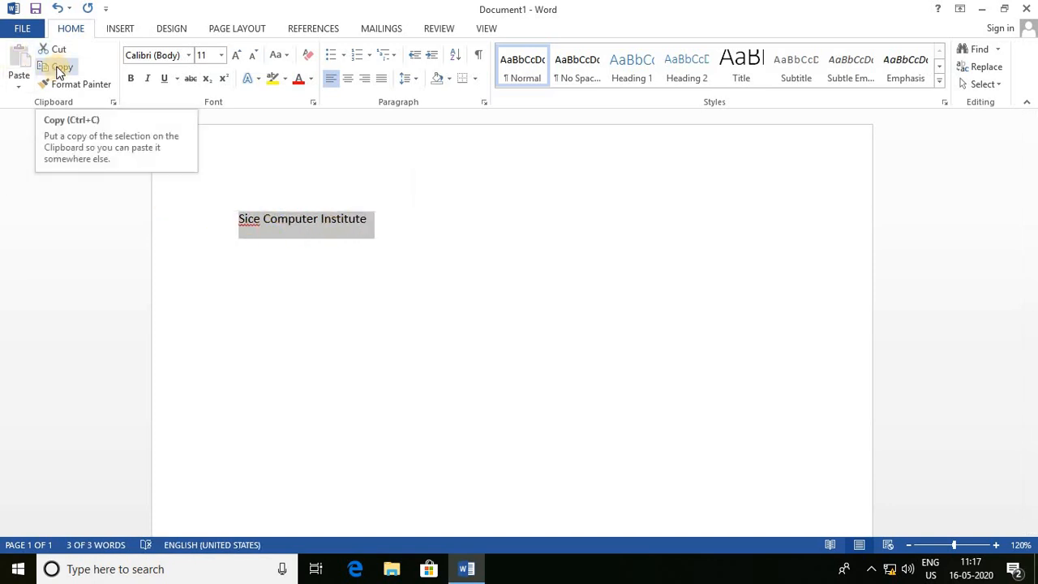
click(56, 70)
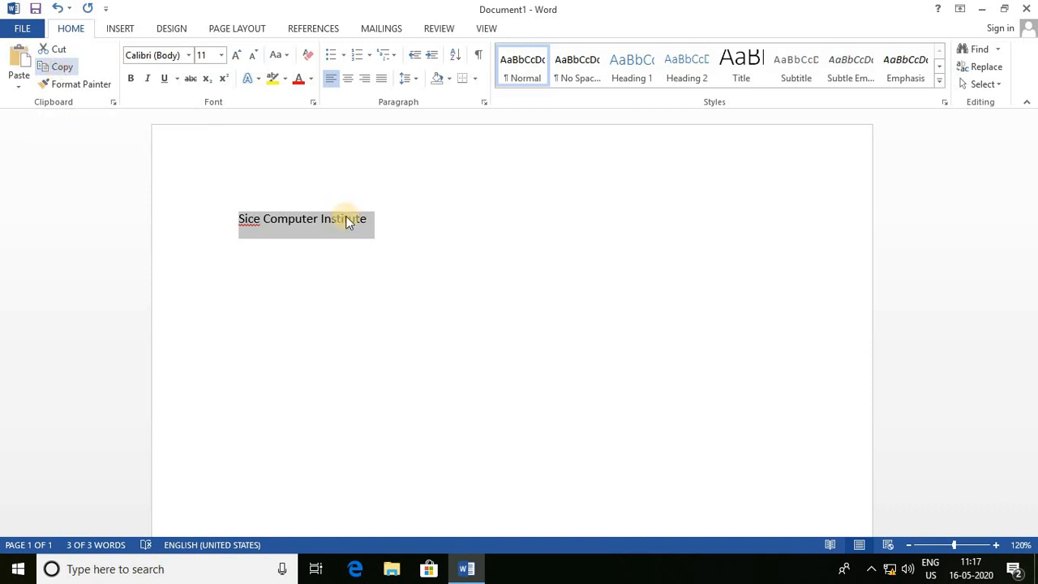
click(373, 224)
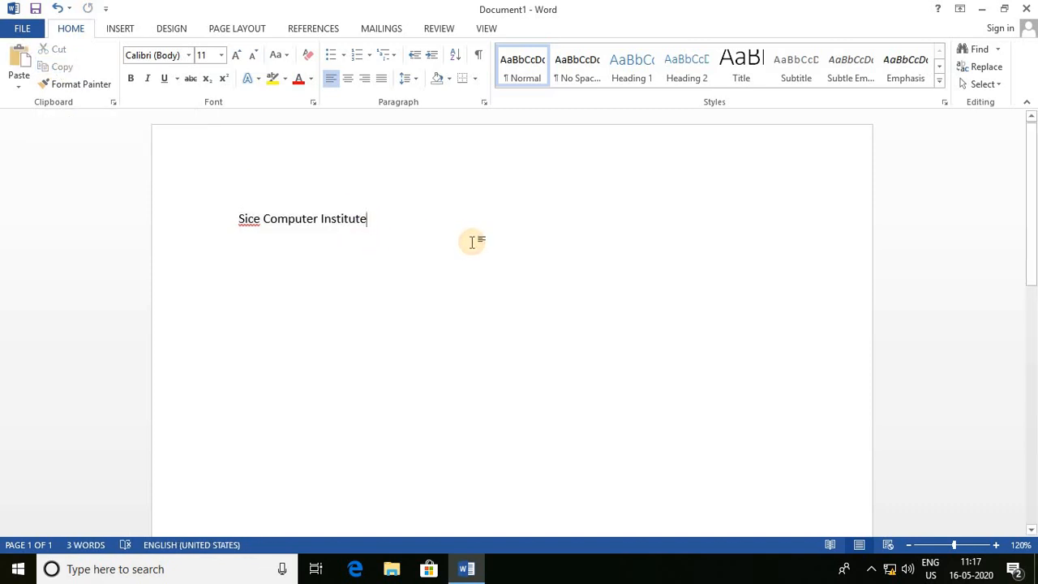
key(Return)
key(Return)
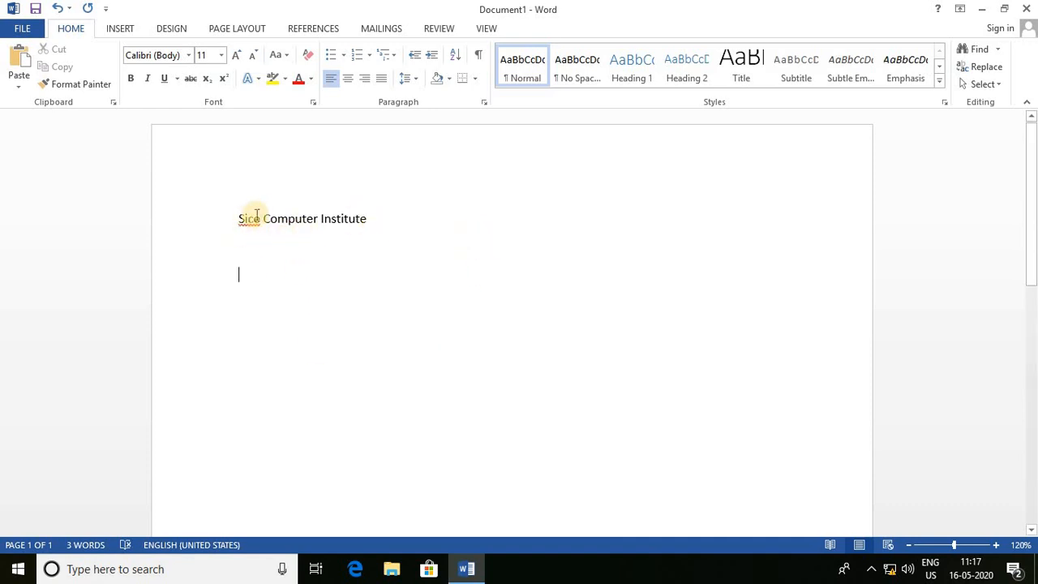
click(19, 61)
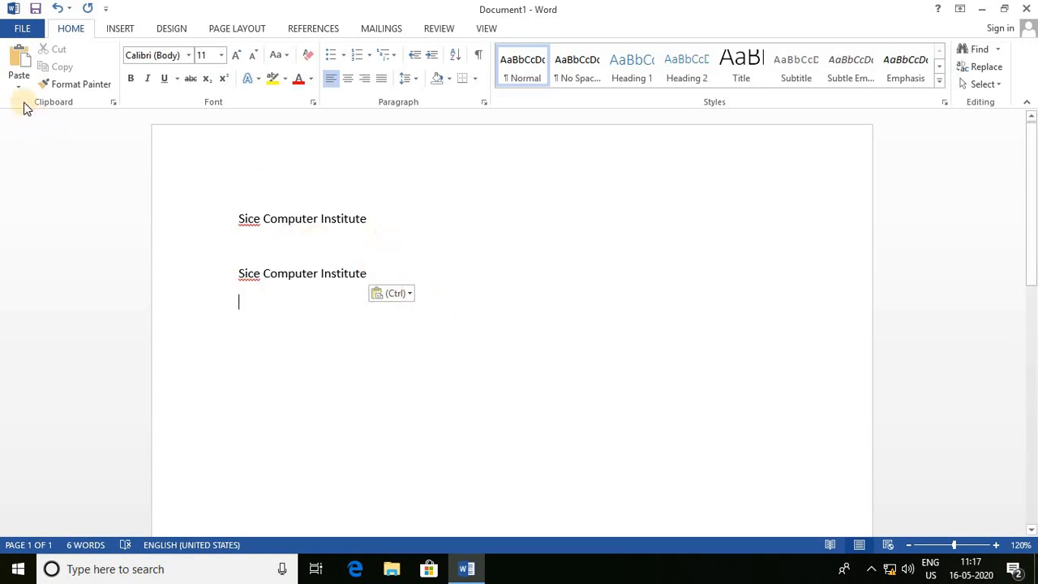
Paste the copied line five more times, and delete all six pasted lines below the original
click(23, 61)
click(23, 61)
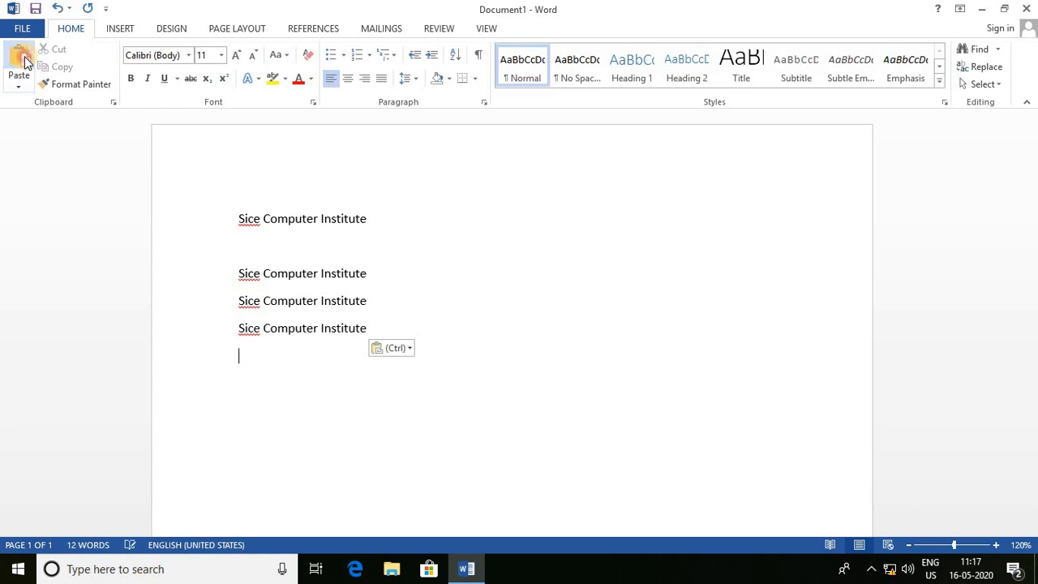
click(22, 60)
click(23, 61)
click(23, 60)
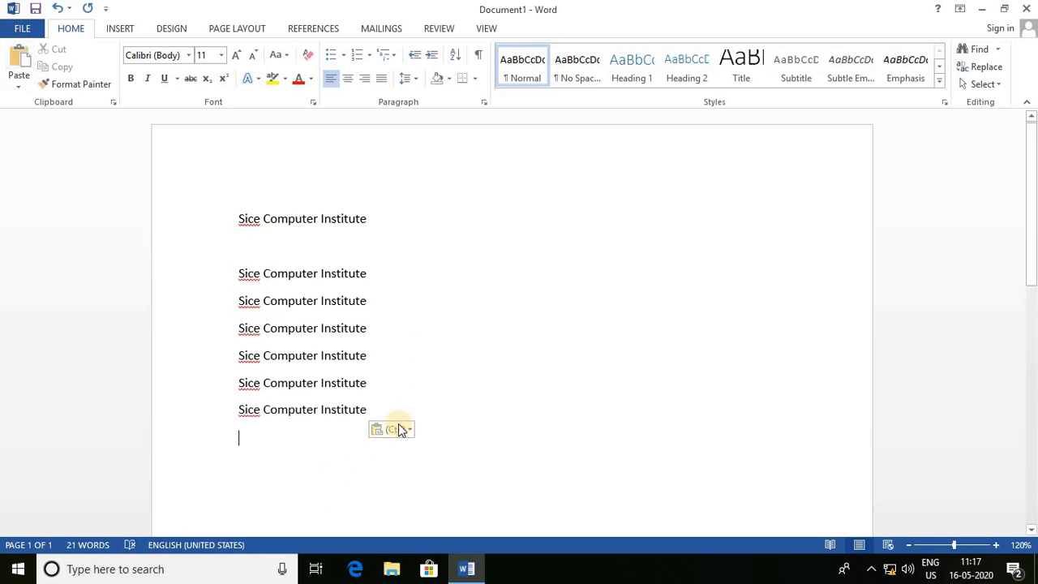
drag(241, 273, 382, 411)
key(Delete)
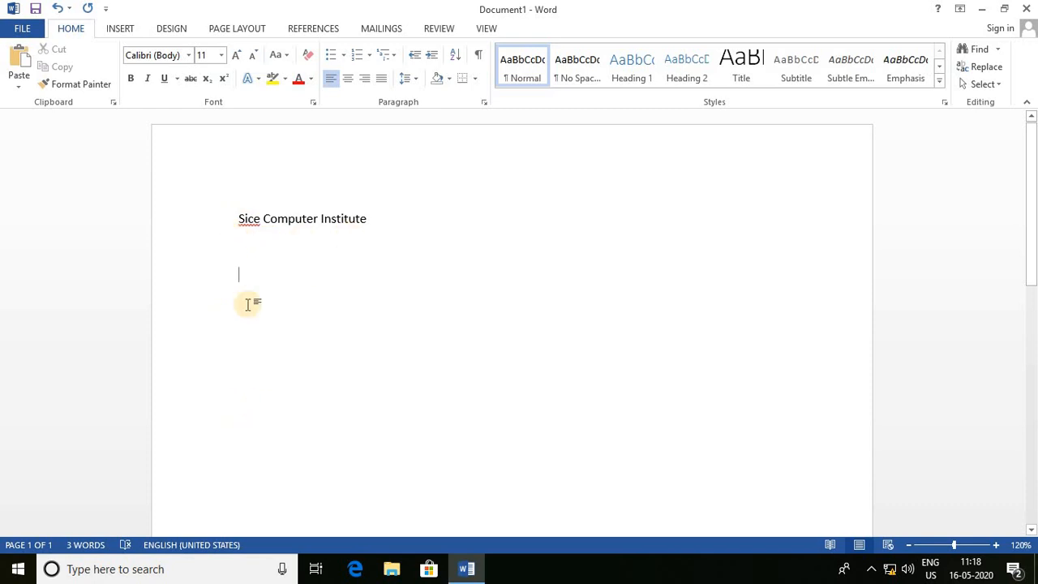
Cut the "Sice Computer Institute" line and paste it nine times from the start of the page
drag(370, 221, 239, 221)
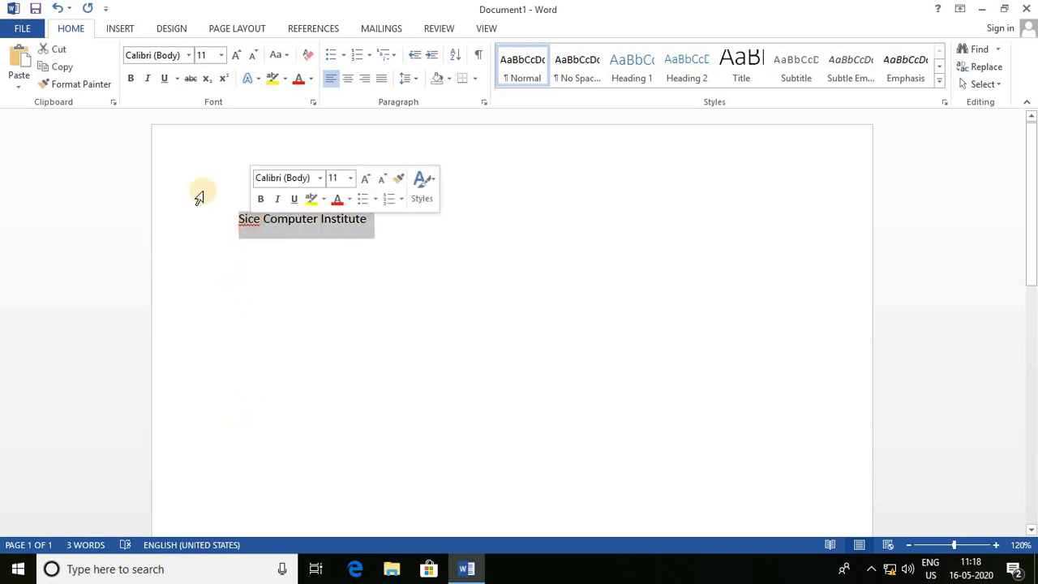
click(60, 52)
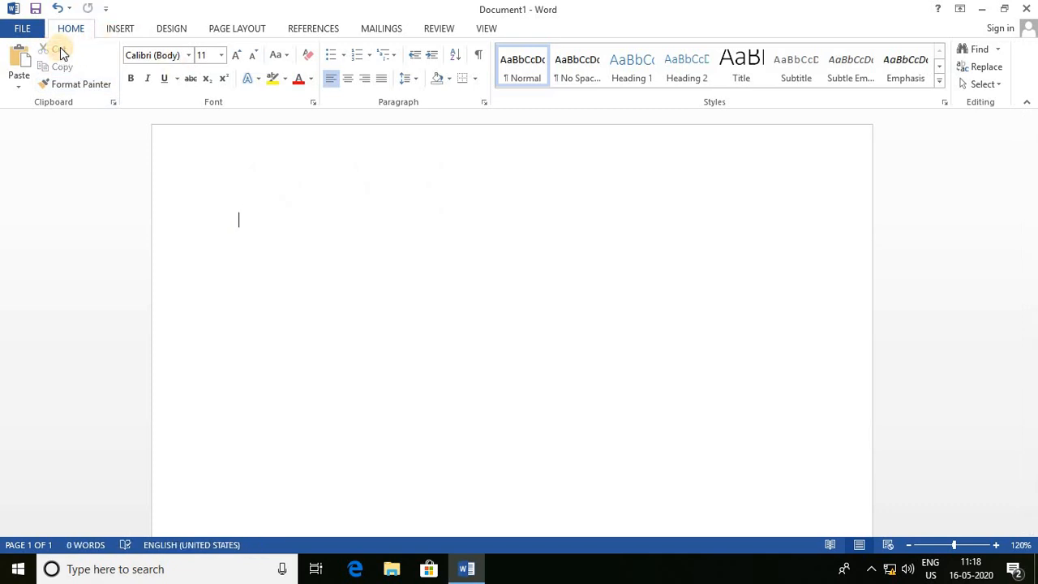
click(21, 62)
click(21, 63)
click(21, 62)
click(21, 62)
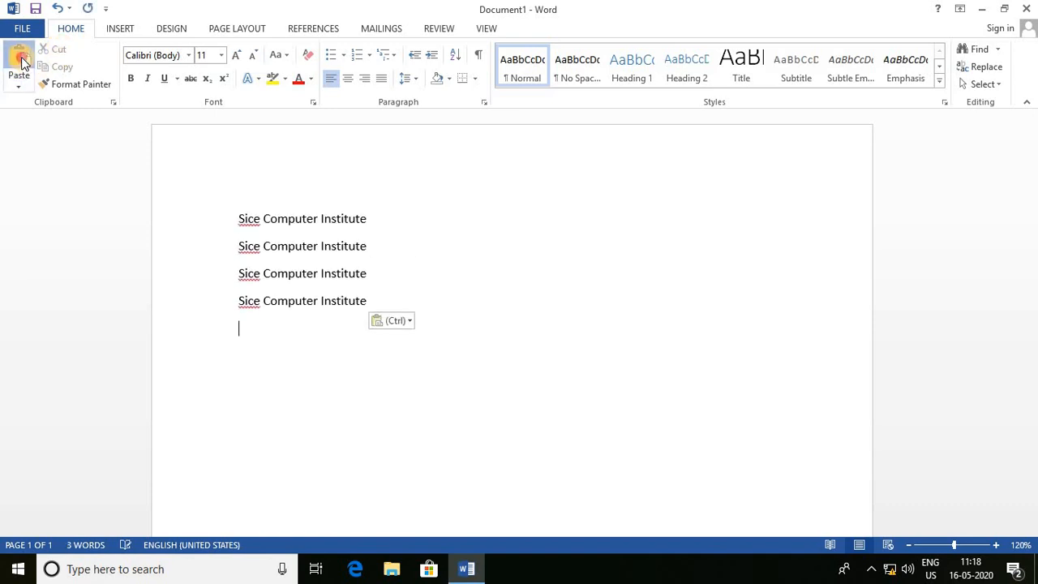
click(21, 62)
click(21, 62)
click(21, 62)
click(21, 61)
click(22, 61)
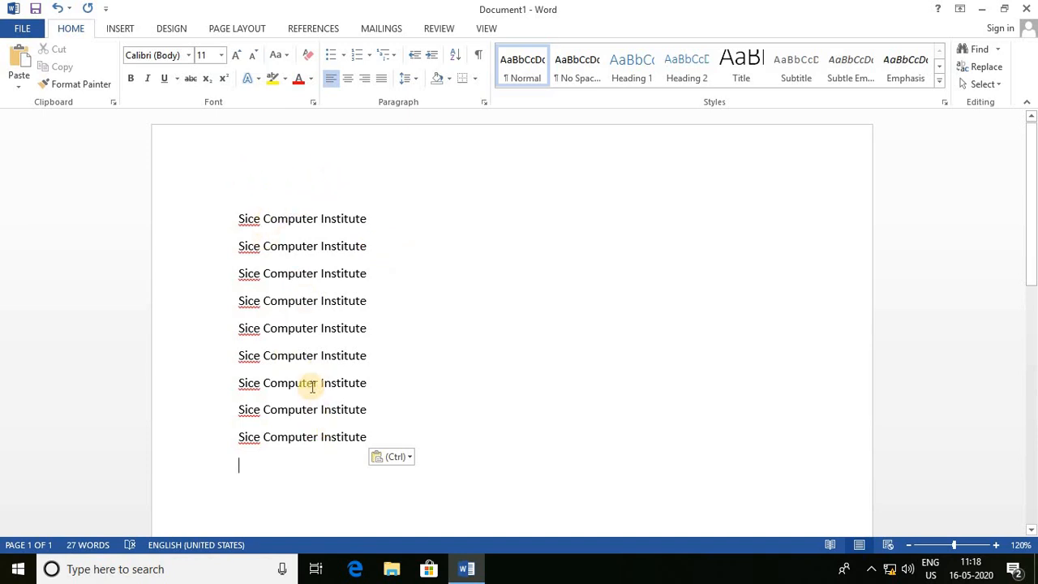
Delete the eight repeated lines below the first one and paste a single copy beneath it
drag(287, 251, 401, 443)
key(Return)
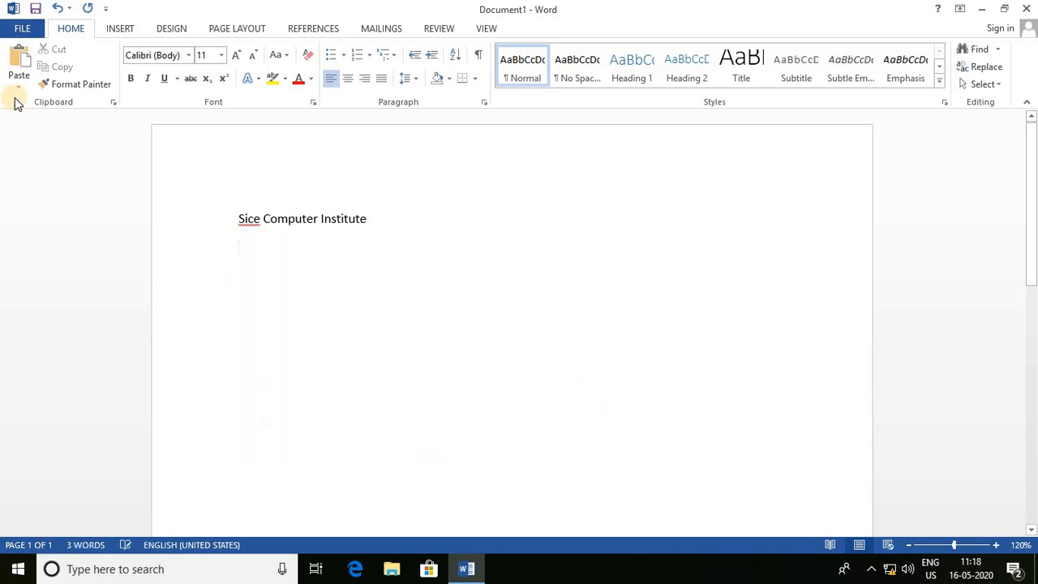
click(373, 221)
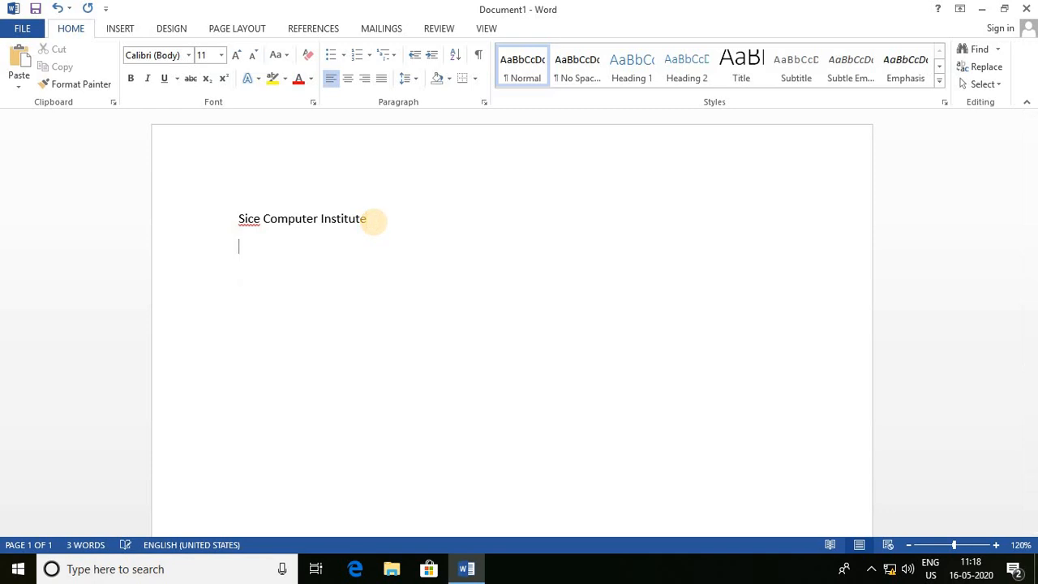
key(ctrl+v)
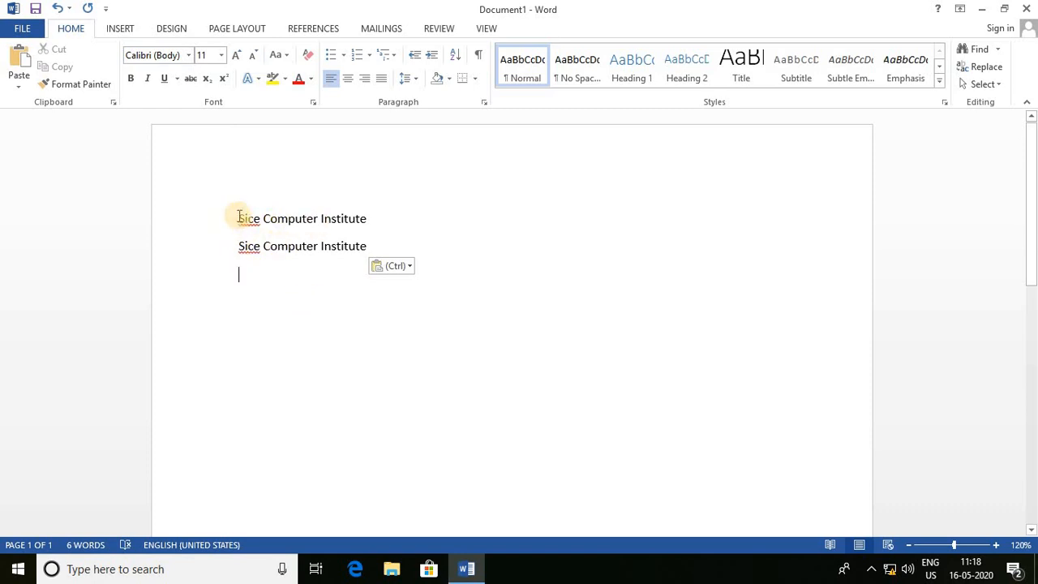
Set the font of the first "Sice Computer Institute" line to Hobo Std and keep the line left-aligned
drag(238, 216, 358, 221)
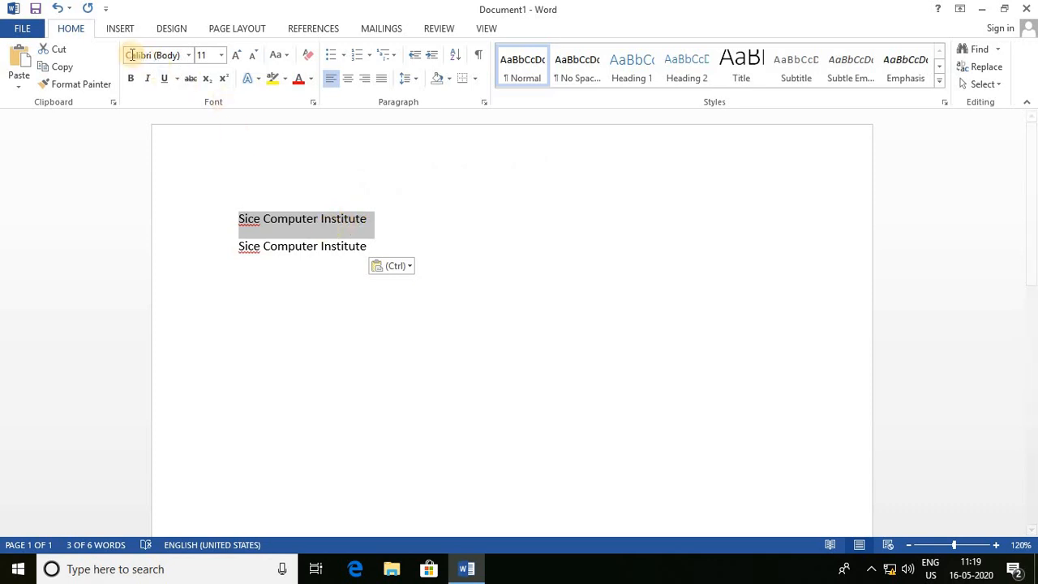
click(190, 56)
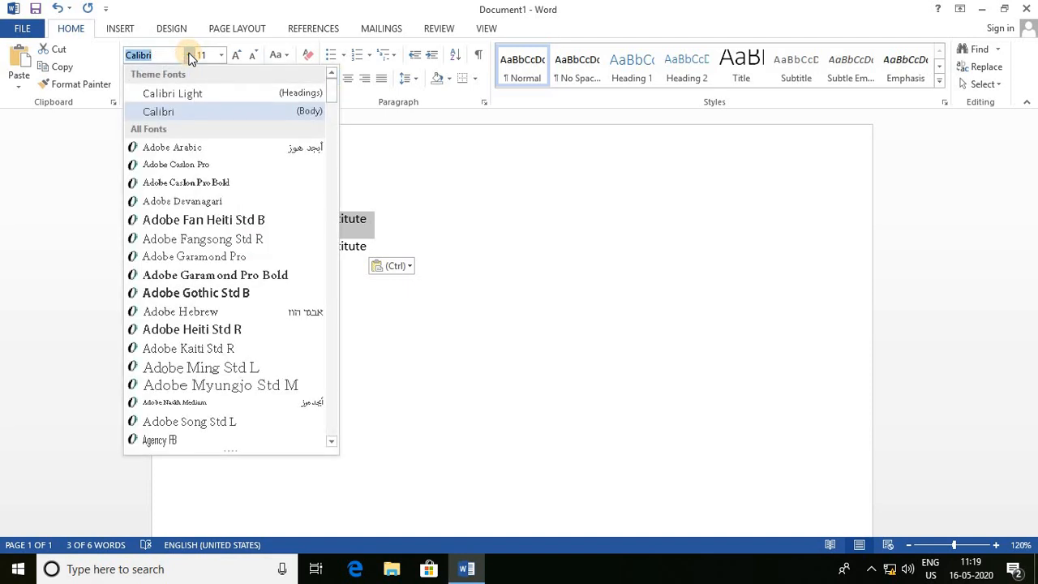
click(363, 80)
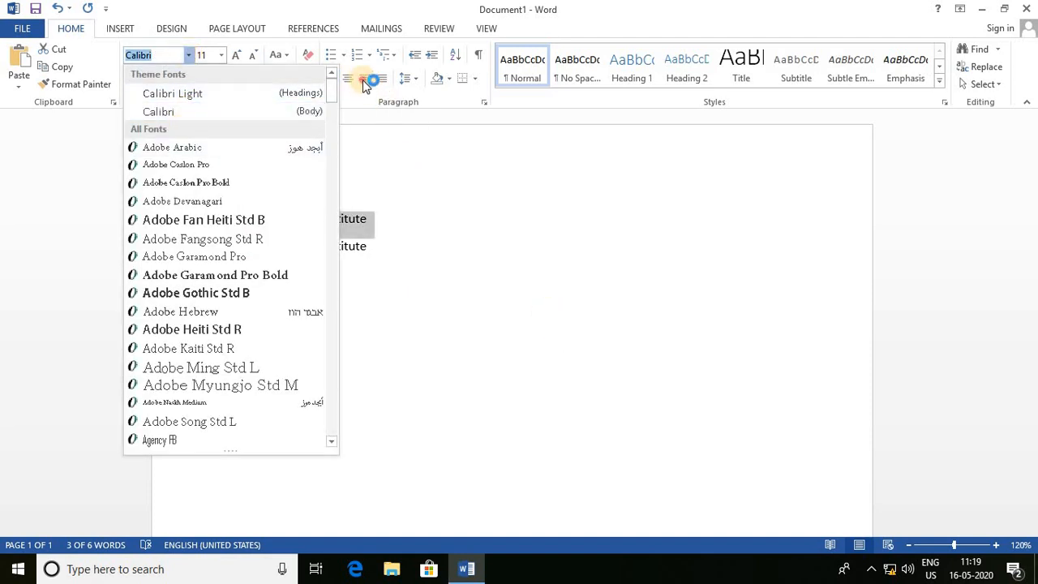
click(184, 55)
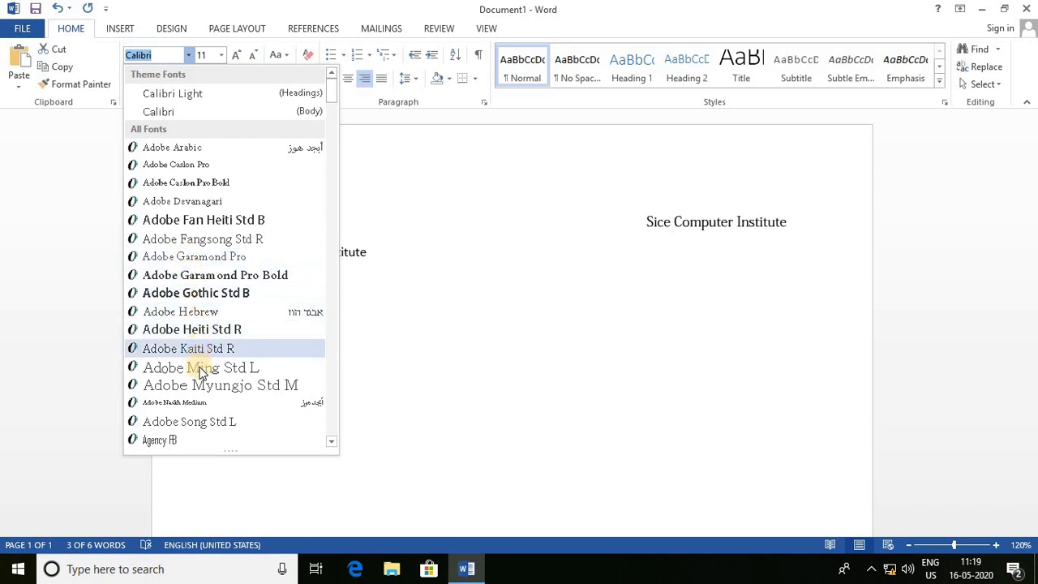
drag(337, 92, 335, 225)
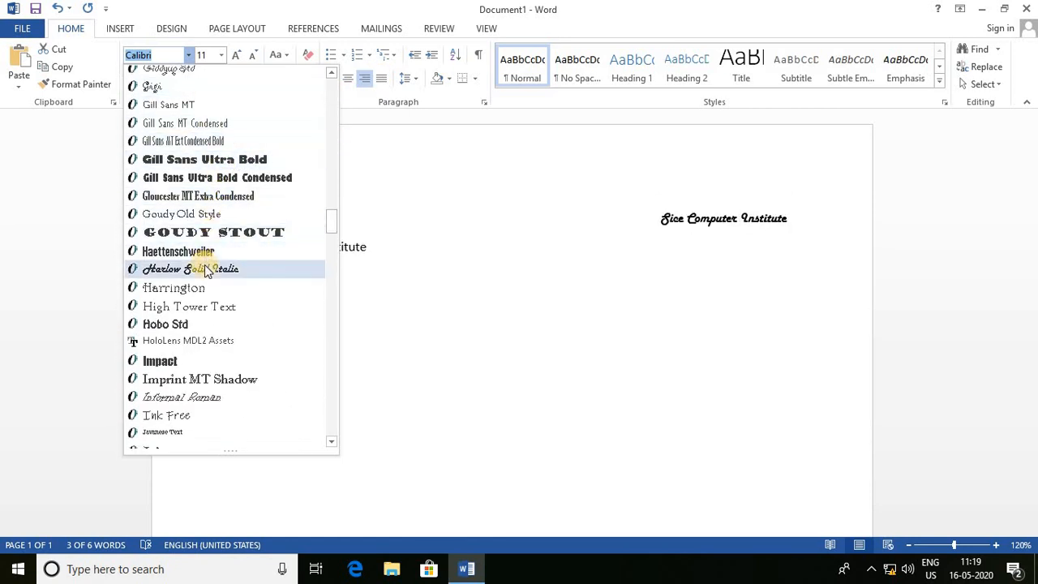
click(166, 324)
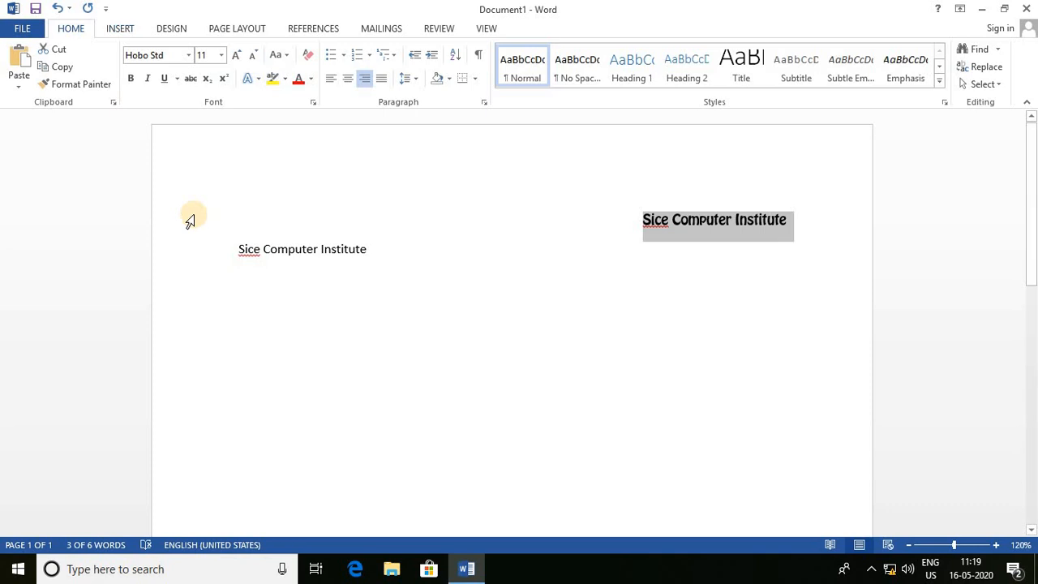
click(331, 78)
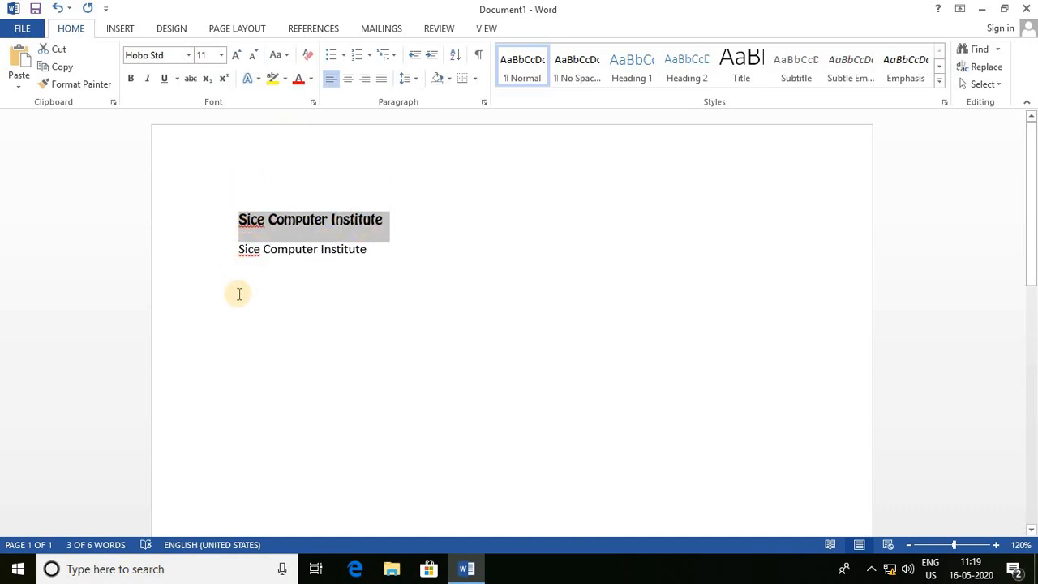
Set the font size of the first "Sice Computer Institute" line to 20
click(378, 249)
drag(379, 221, 223, 217)
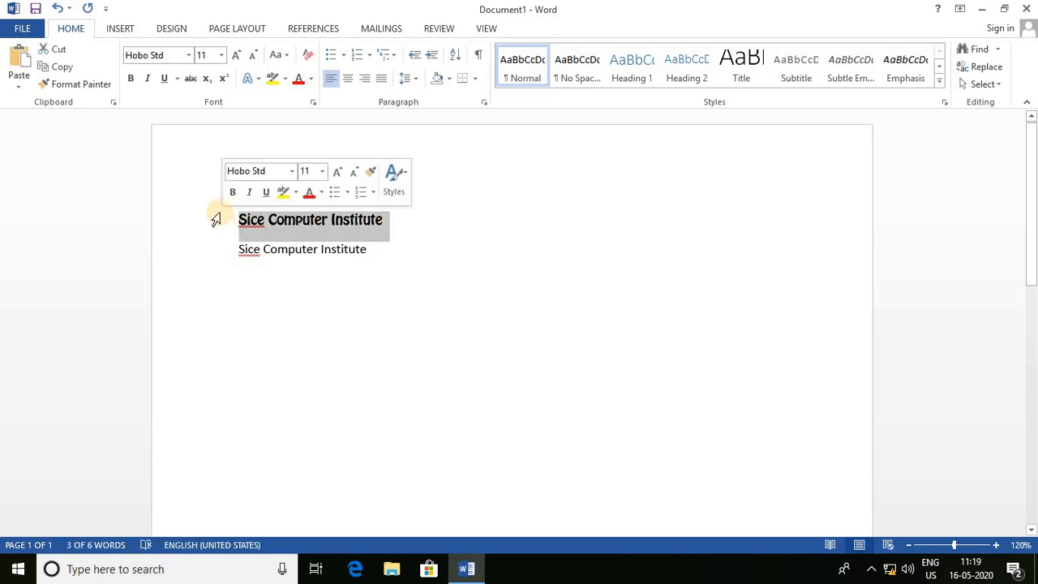
click(221, 54)
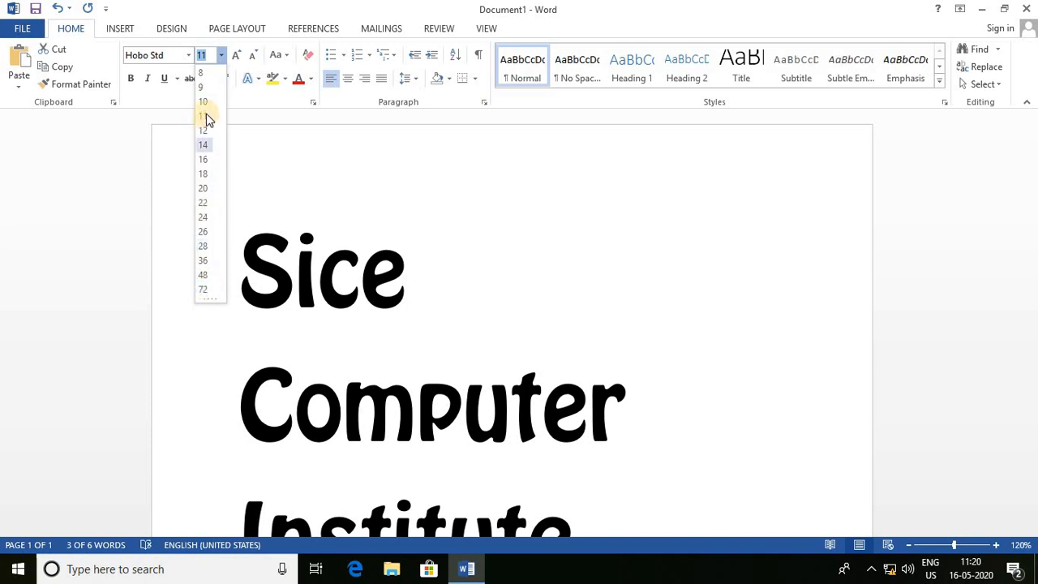
click(203, 192)
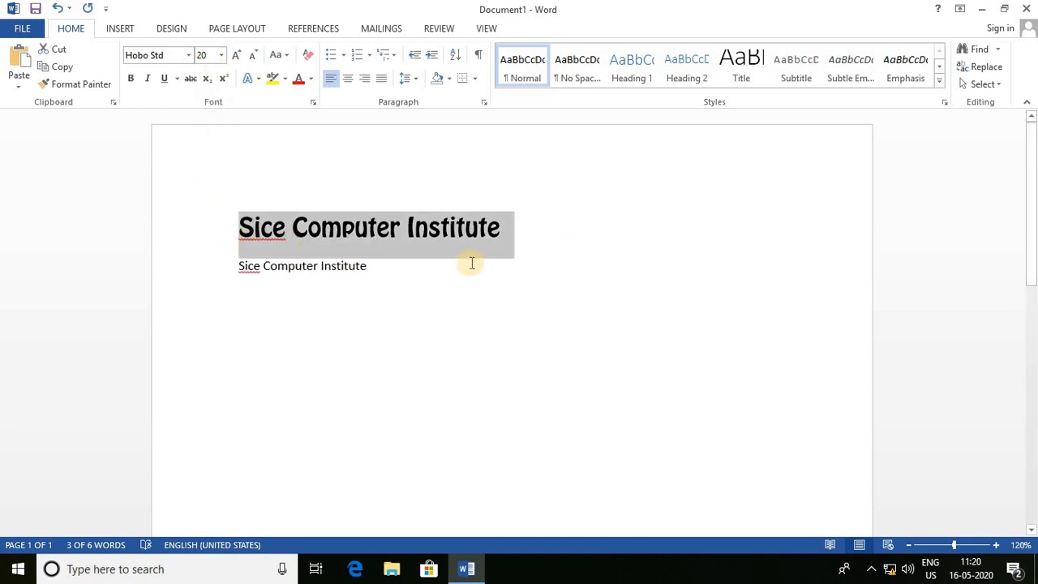
Enter a custom font size of 5 for the first "Sice Computer Institute" line
click(222, 56)
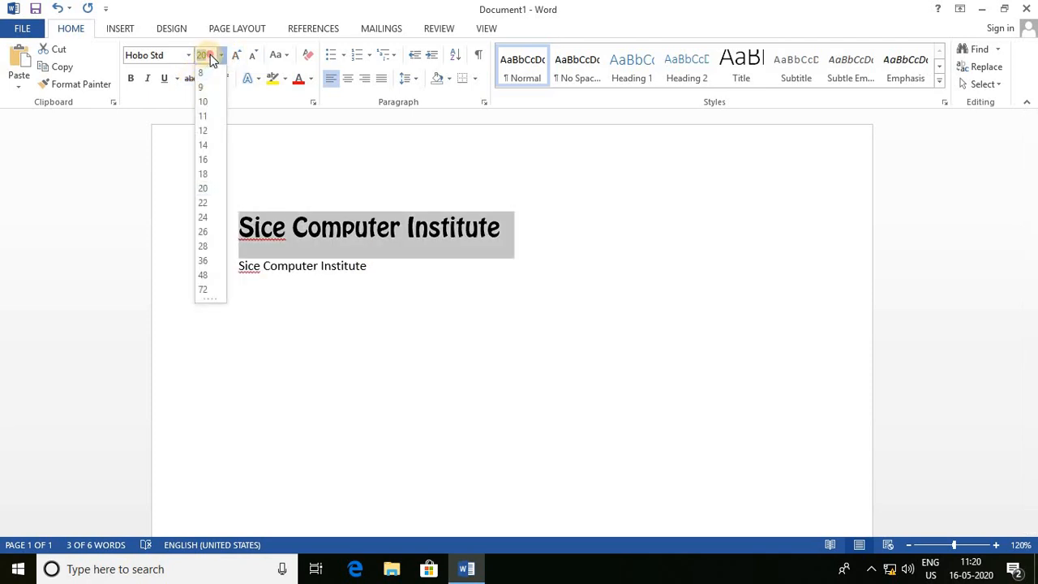
text(2)
key(Return)
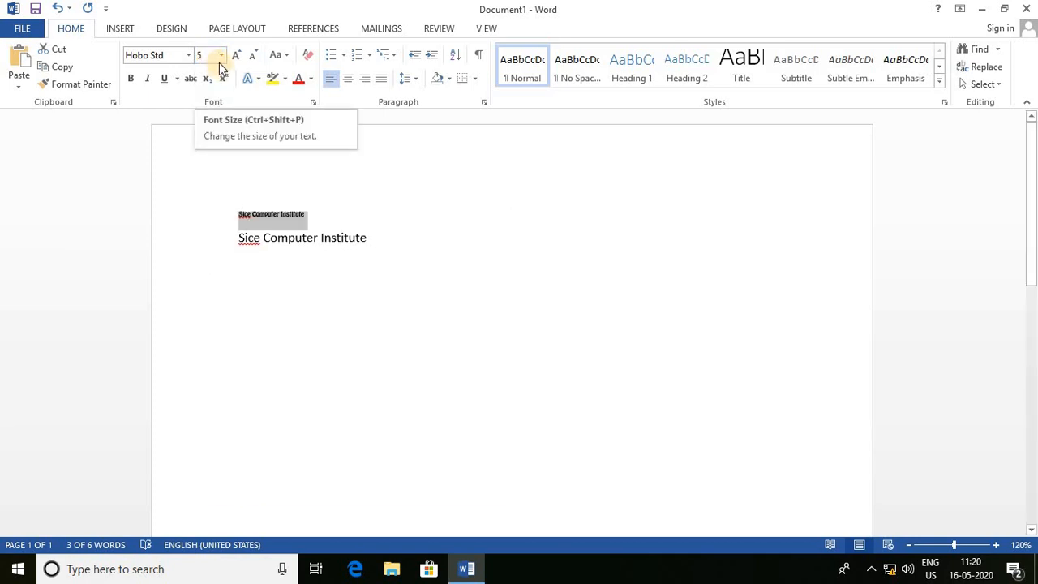
Enter a custom font size of 80 for the first "Sice Computer Institute" line
click(221, 54)
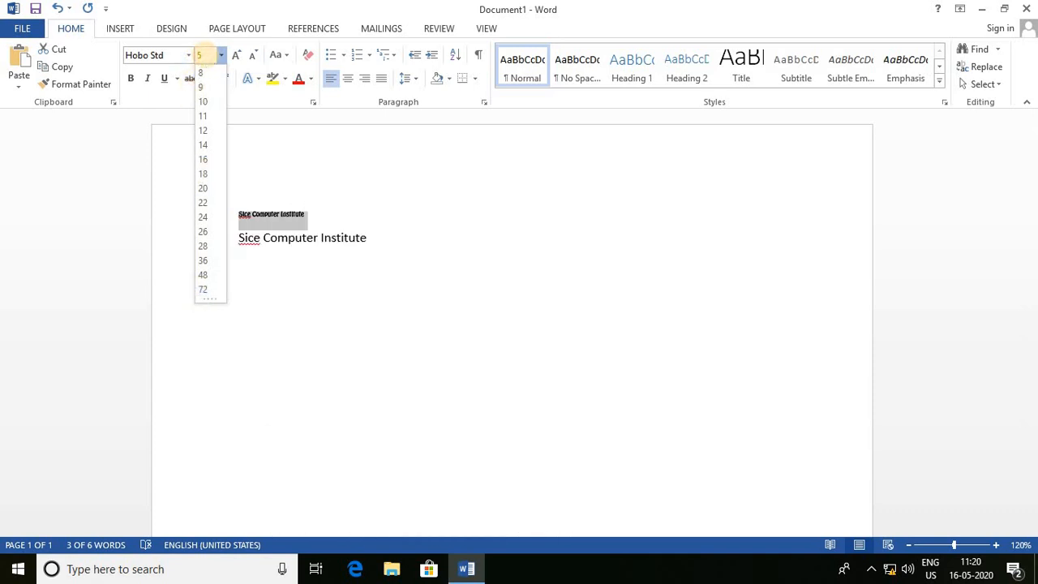
text(8)
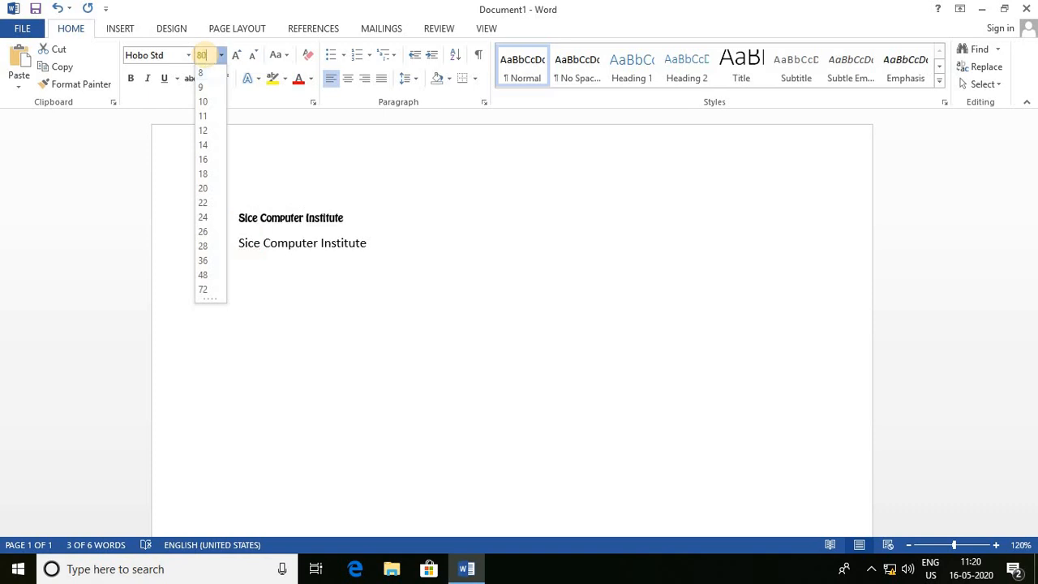
text(0)
key(Return)
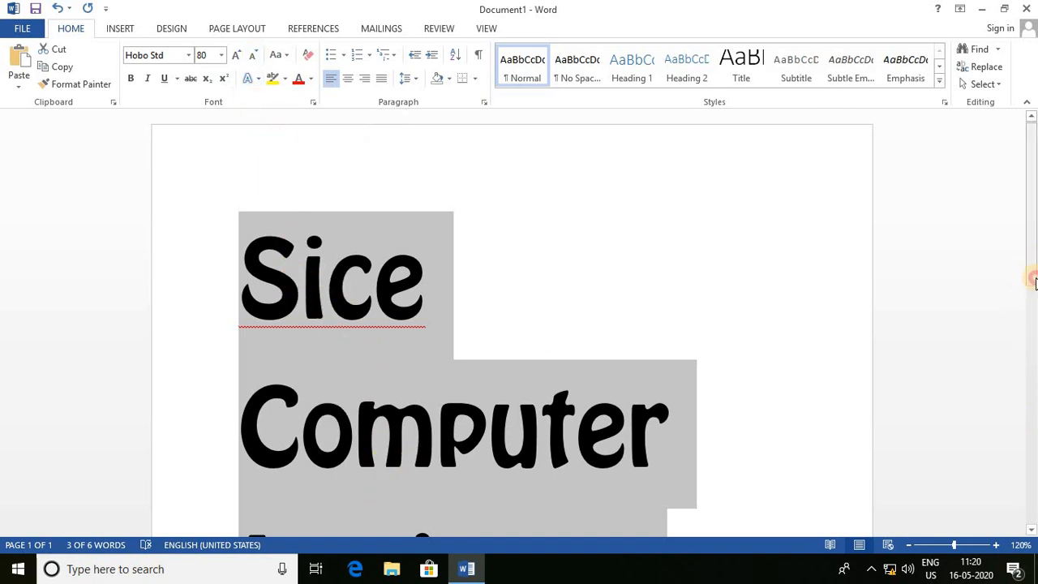
Decrease the first line's font size step by step down to 10
drag(1033, 272, 1036, 298)
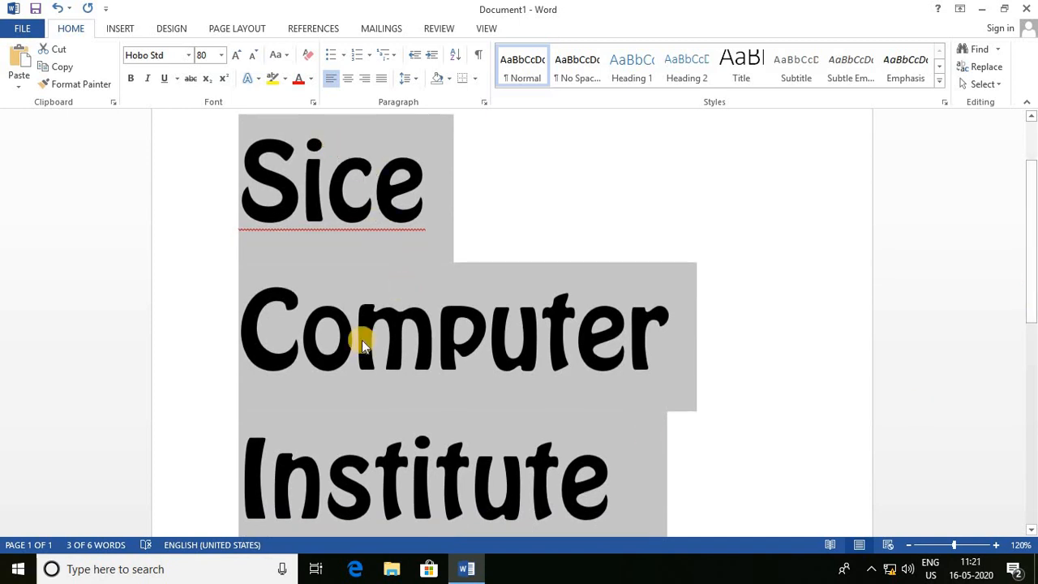
click(253, 56)
click(254, 56)
click(254, 56)
click(254, 56)
click(254, 56)
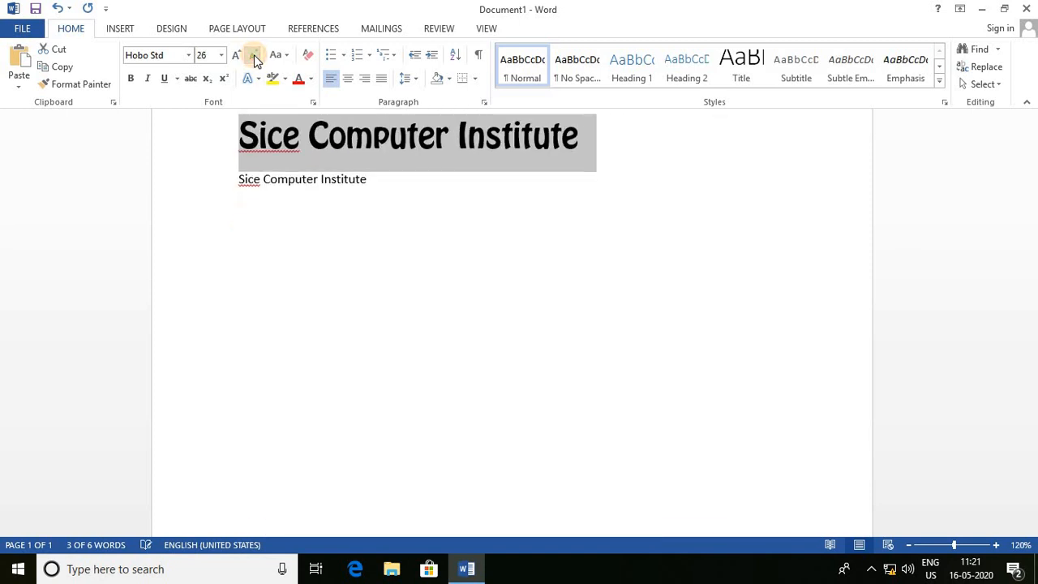
click(253, 56)
click(254, 56)
click(253, 56)
click(254, 56)
click(254, 56)
click(254, 56)
click(254, 56)
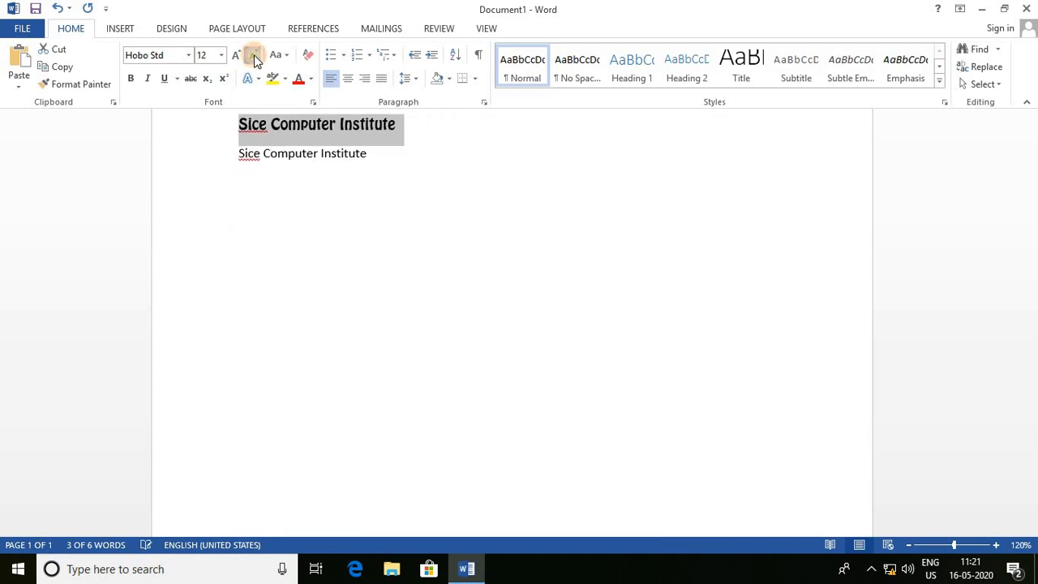
click(254, 56)
click(254, 56)
drag(1031, 258, 1031, 217)
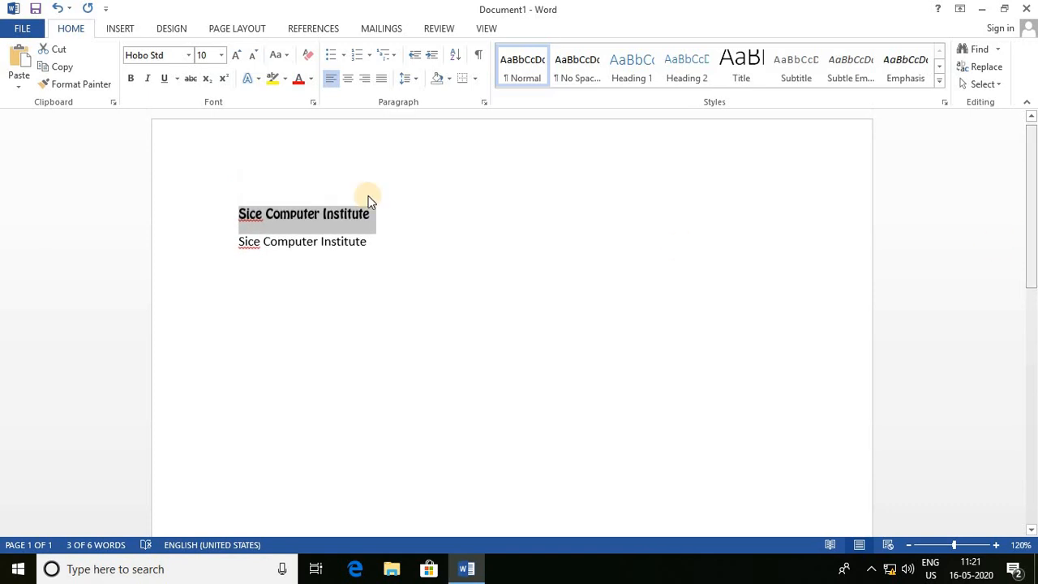
Increase the first line's font size step by step up to 190
click(234, 57)
click(235, 58)
click(235, 57)
click(235, 58)
click(235, 58)
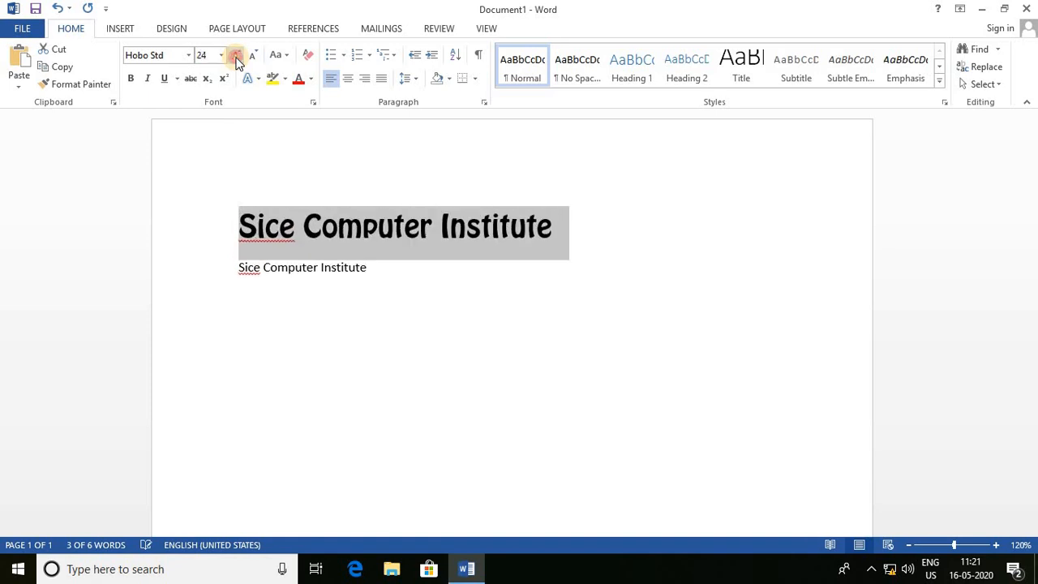
click(236, 57)
click(235, 57)
click(235, 58)
click(235, 57)
click(236, 58)
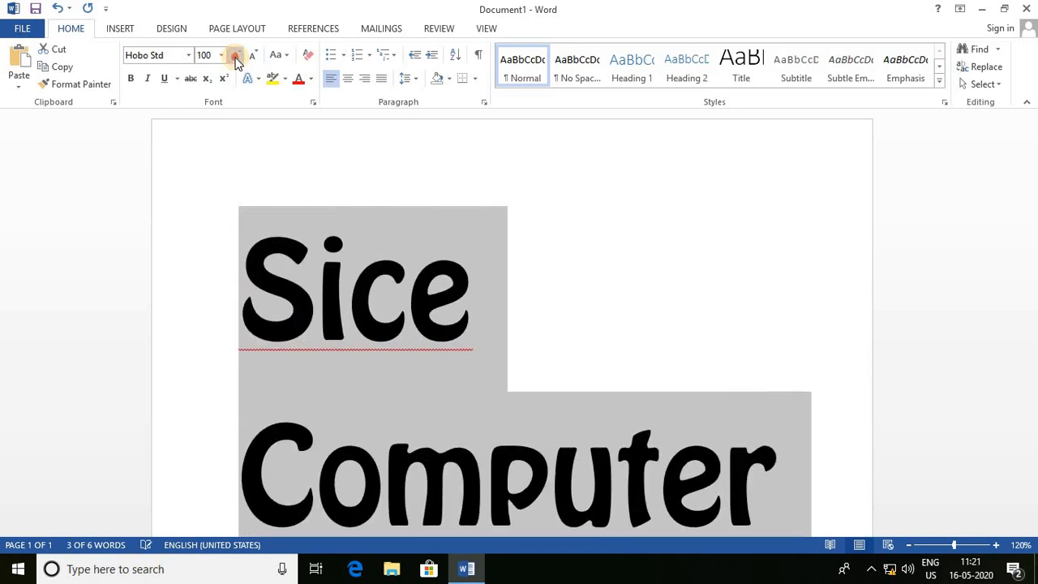
click(235, 58)
click(235, 57)
click(235, 57)
click(235, 57)
click(235, 57)
click(236, 58)
click(235, 57)
click(235, 57)
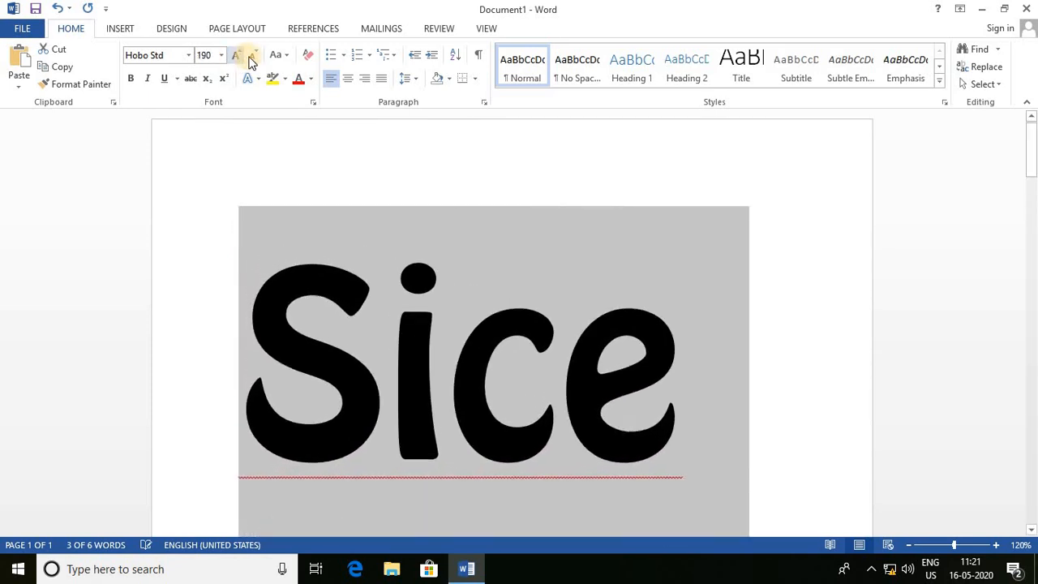
Decrease the first line's font size step by step to 26, and increase it one step to 28
click(251, 57)
click(251, 57)
click(251, 58)
click(251, 58)
click(251, 58)
click(251, 58)
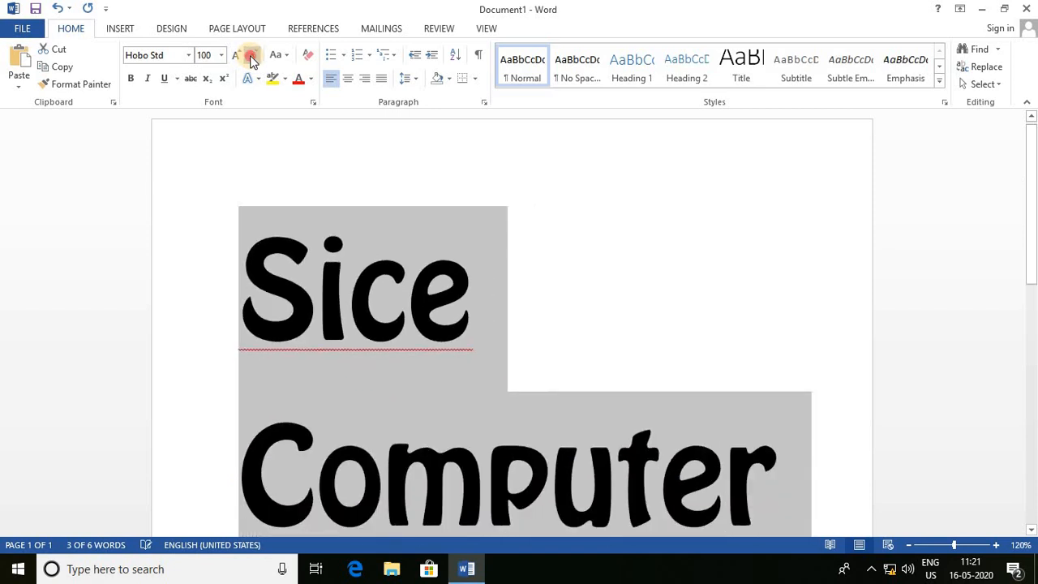
click(251, 58)
click(251, 57)
click(251, 58)
click(251, 57)
click(251, 57)
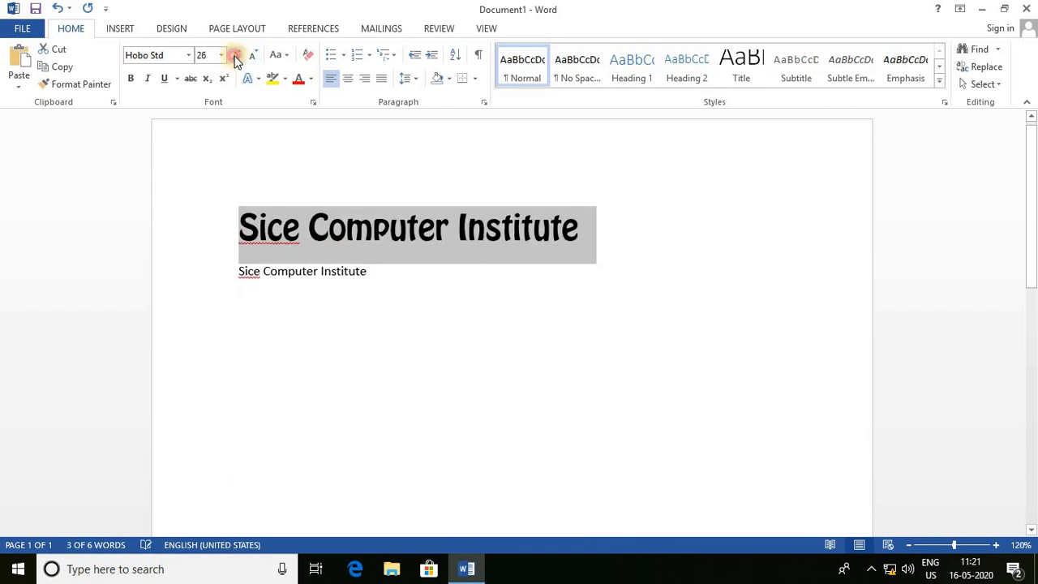
click(234, 55)
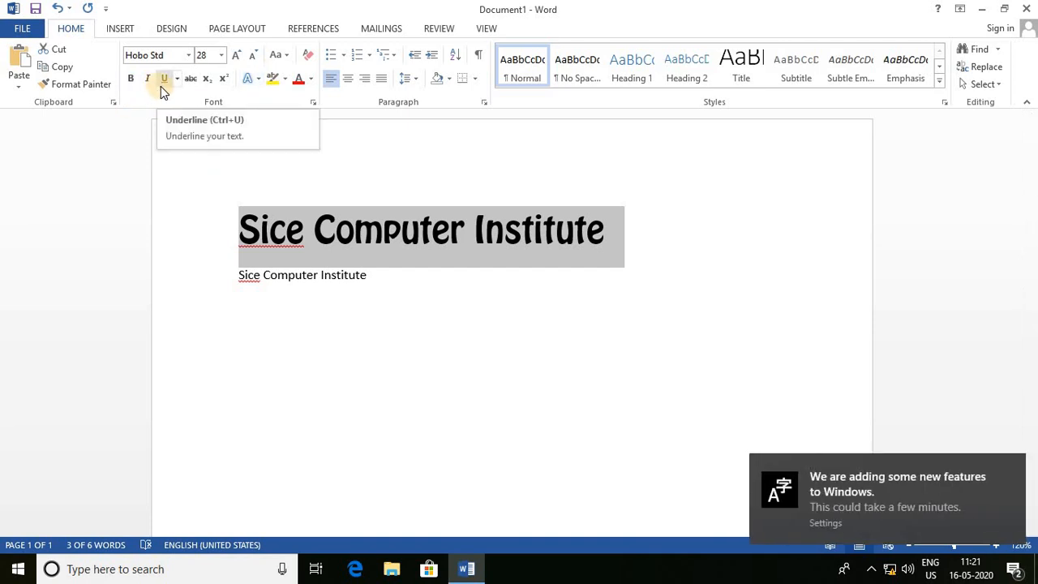
Turn bold on and off for the second "Sice Computer Institute" line, and increase its font size step by step to 20
click(271, 333)
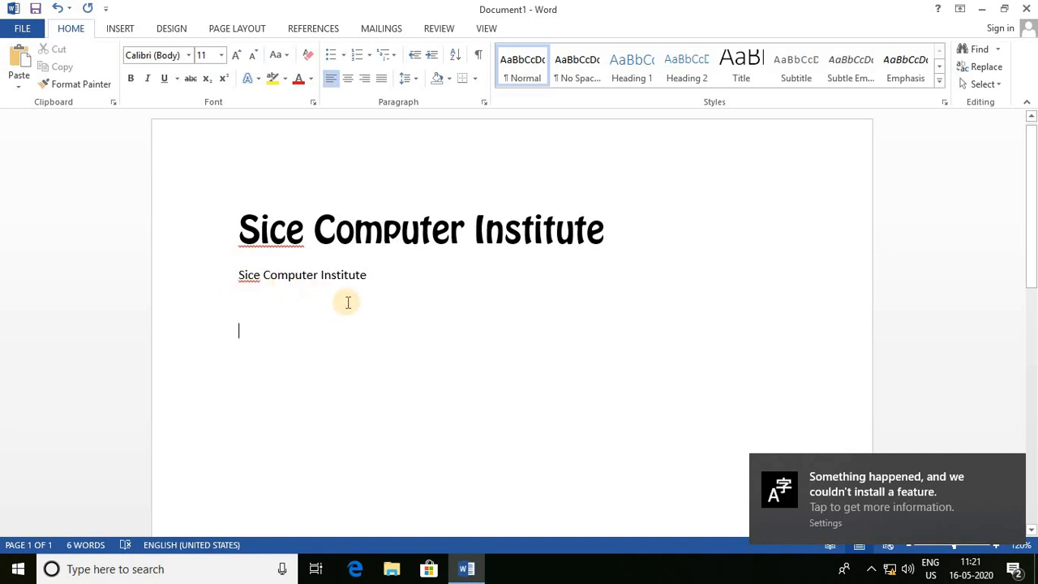
click(376, 277)
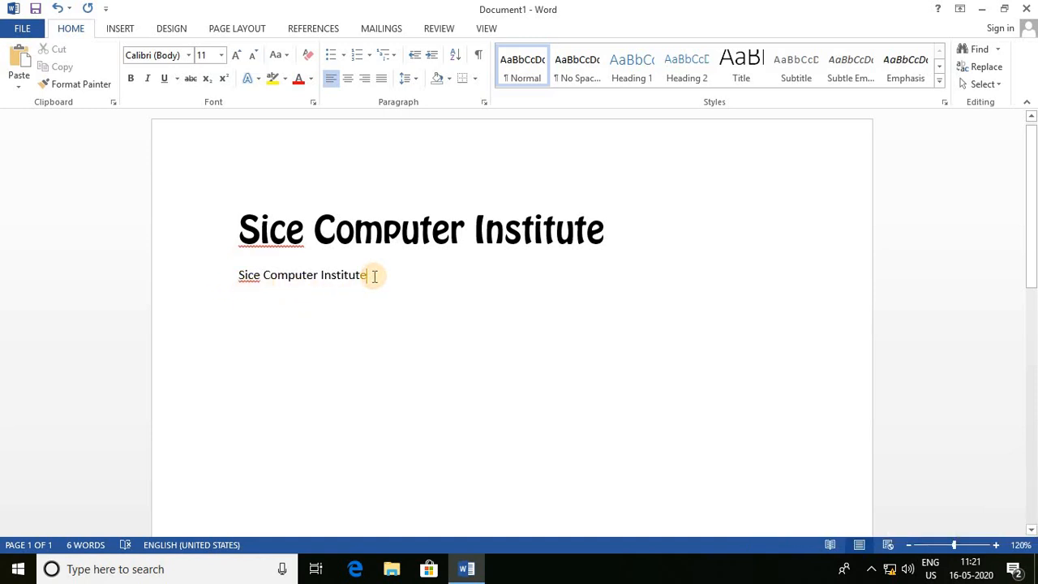
drag(373, 276, 247, 272)
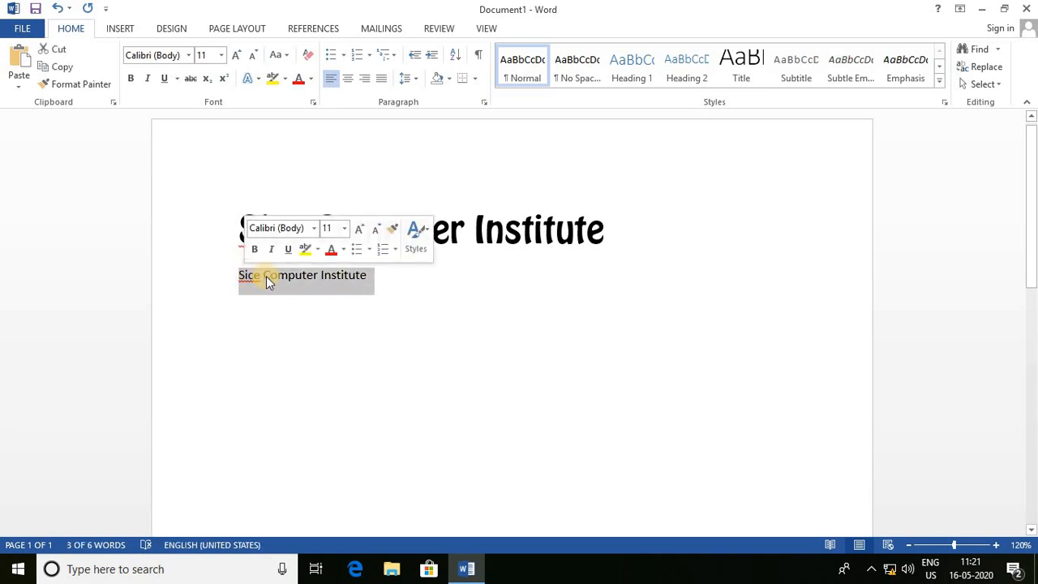
click(131, 81)
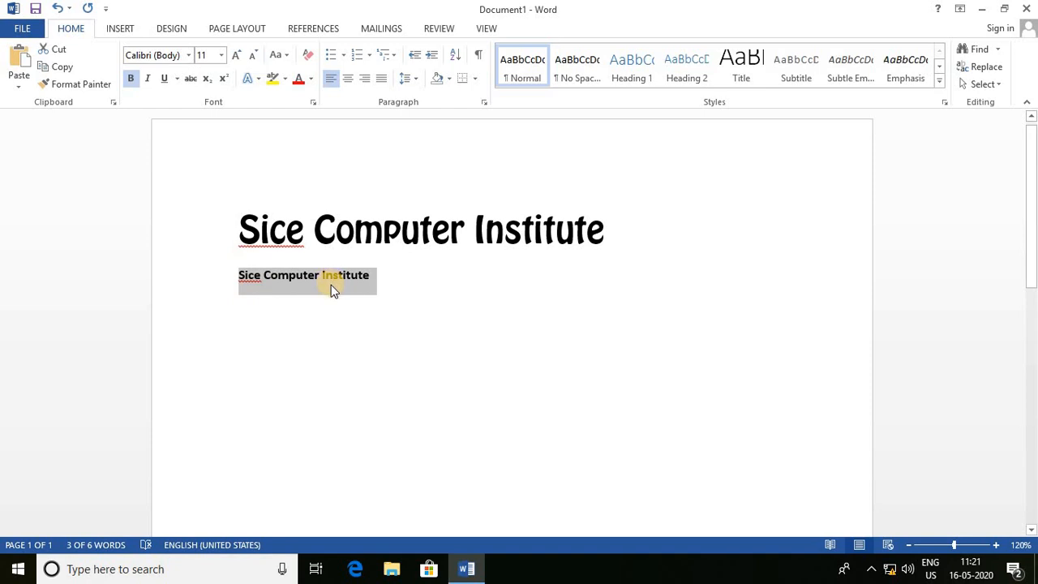
click(132, 79)
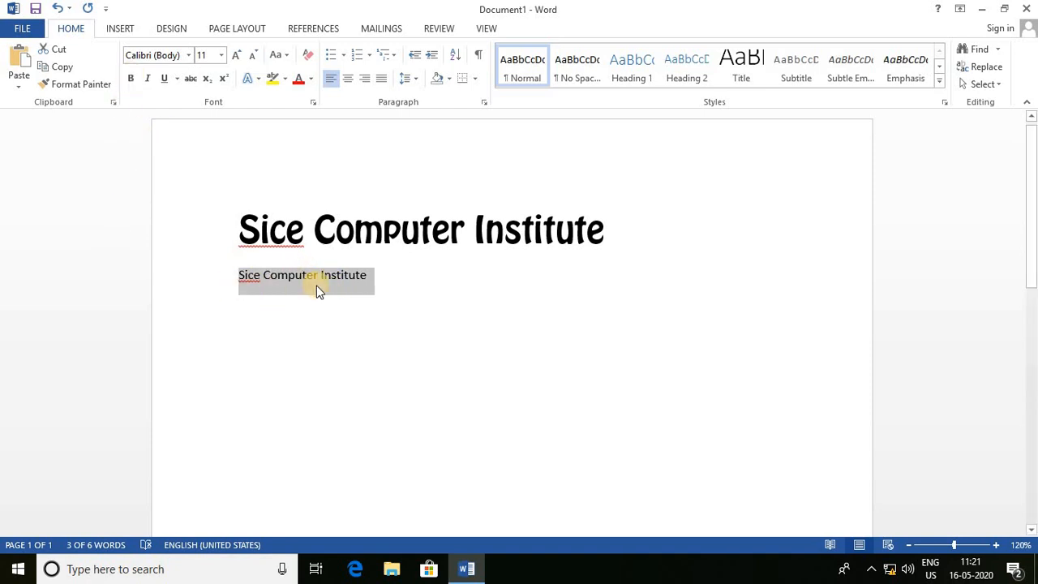
click(236, 55)
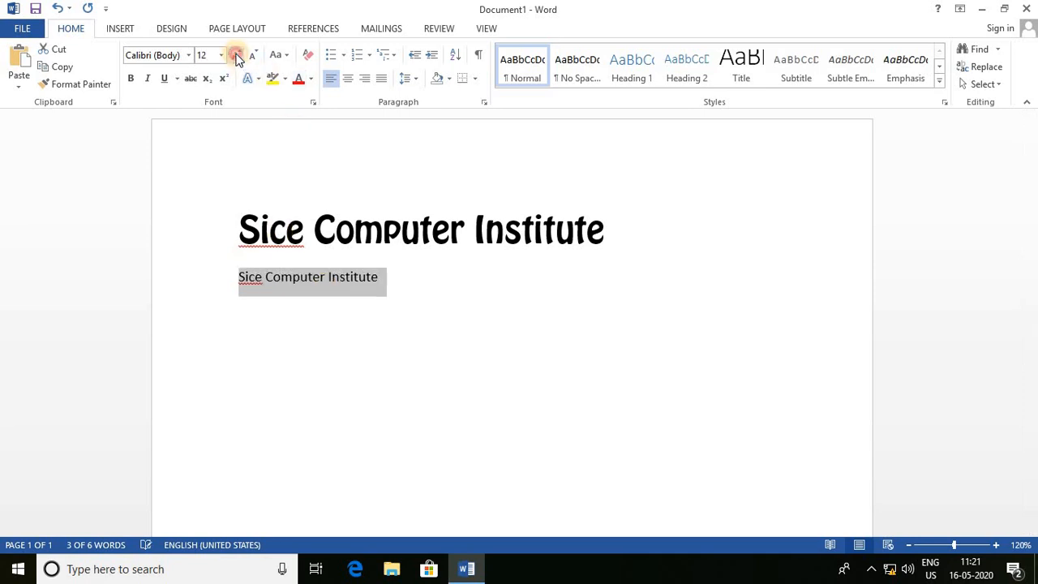
click(236, 55)
click(236, 55)
click(236, 55)
click(236, 55)
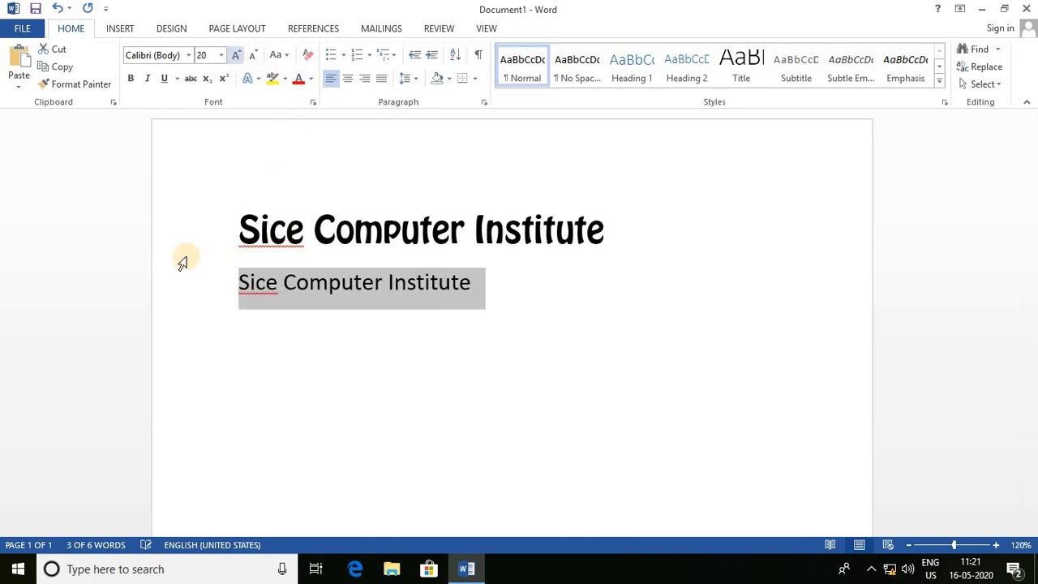
Toggle bold on the second "Sice Computer Institute" line without keeping it, and make the line italic
click(132, 79)
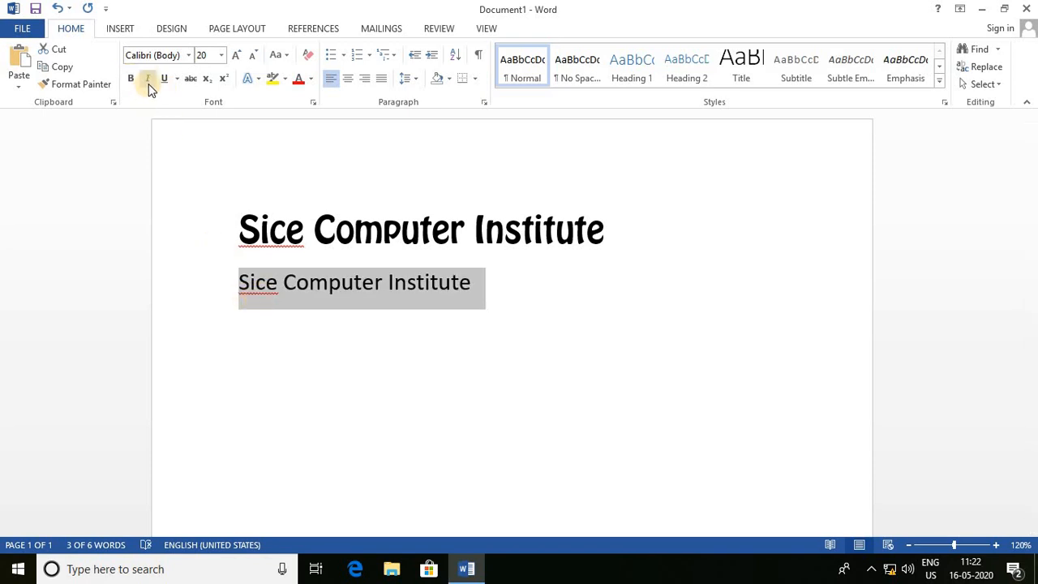
click(148, 80)
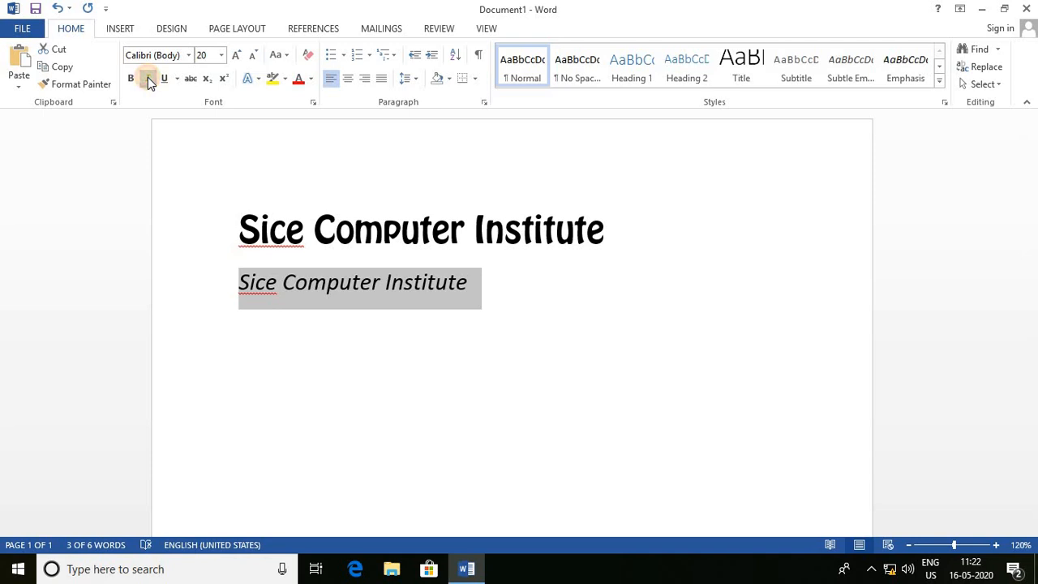
click(150, 81)
click(150, 81)
click(149, 81)
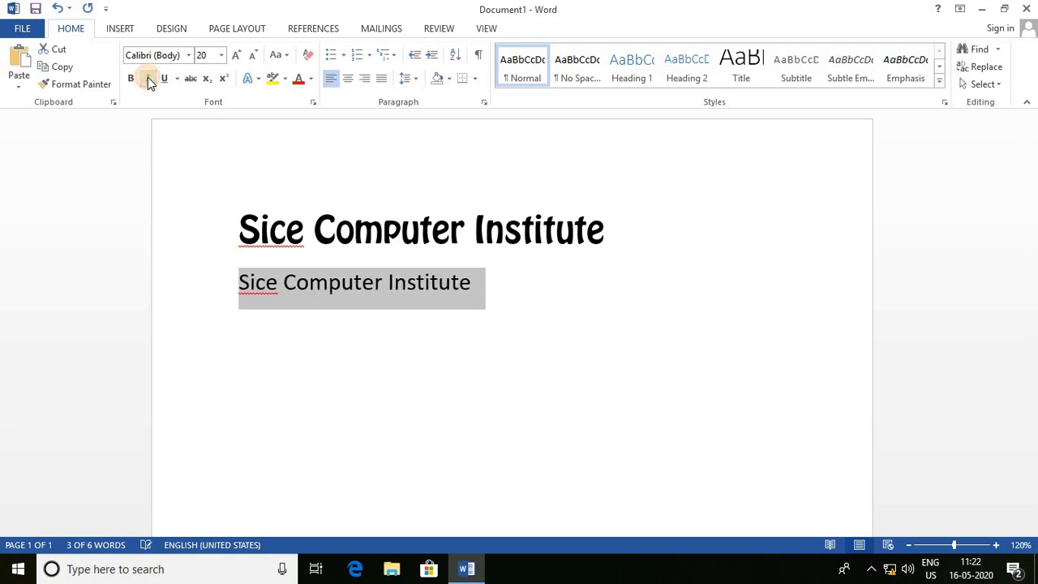
click(149, 81)
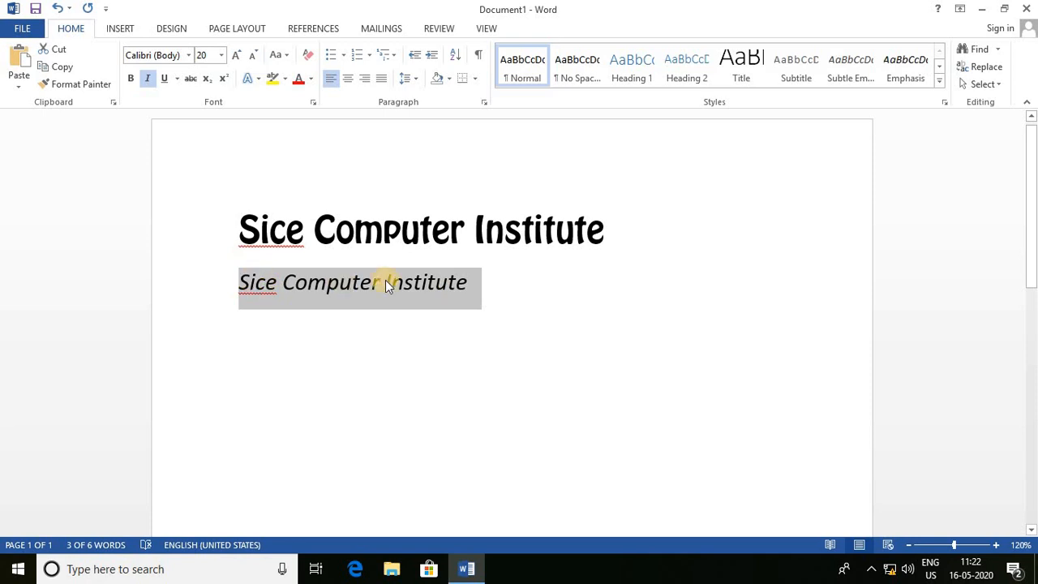
Underline the second line, try a double wavy underline in the font settings, and apply a thick dash-dot underline style
click(165, 79)
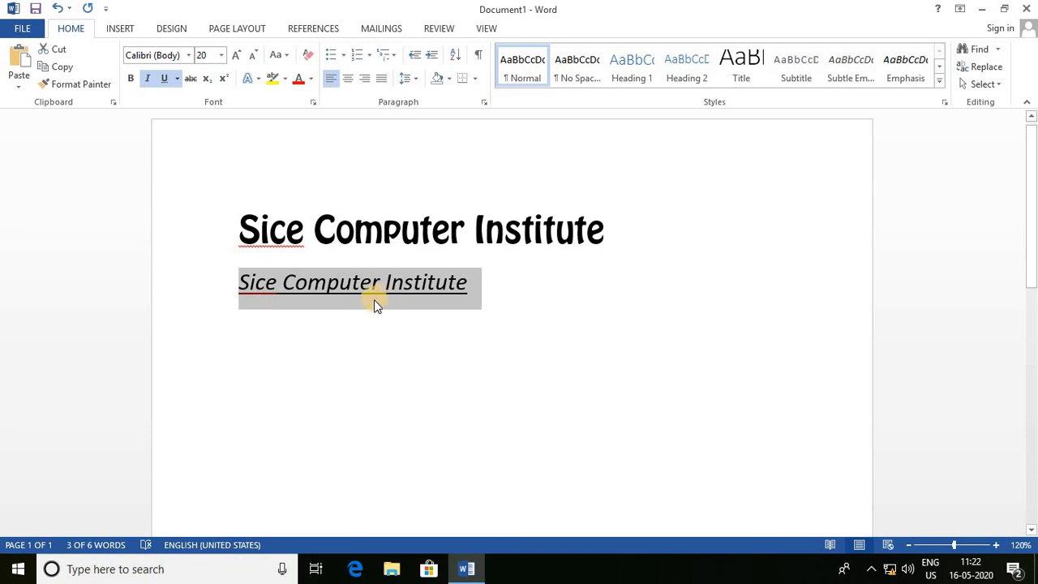
click(179, 79)
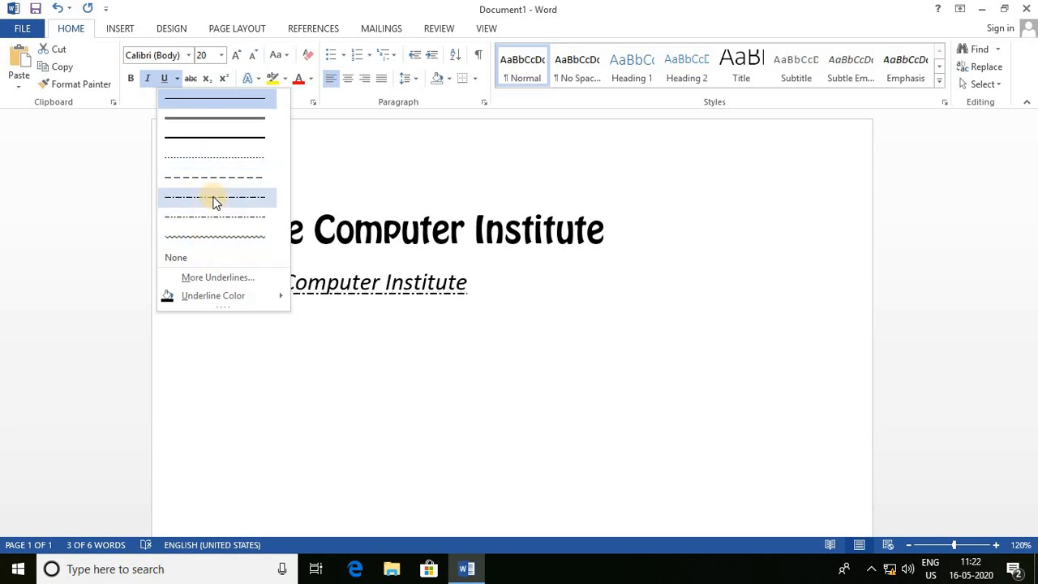
click(223, 279)
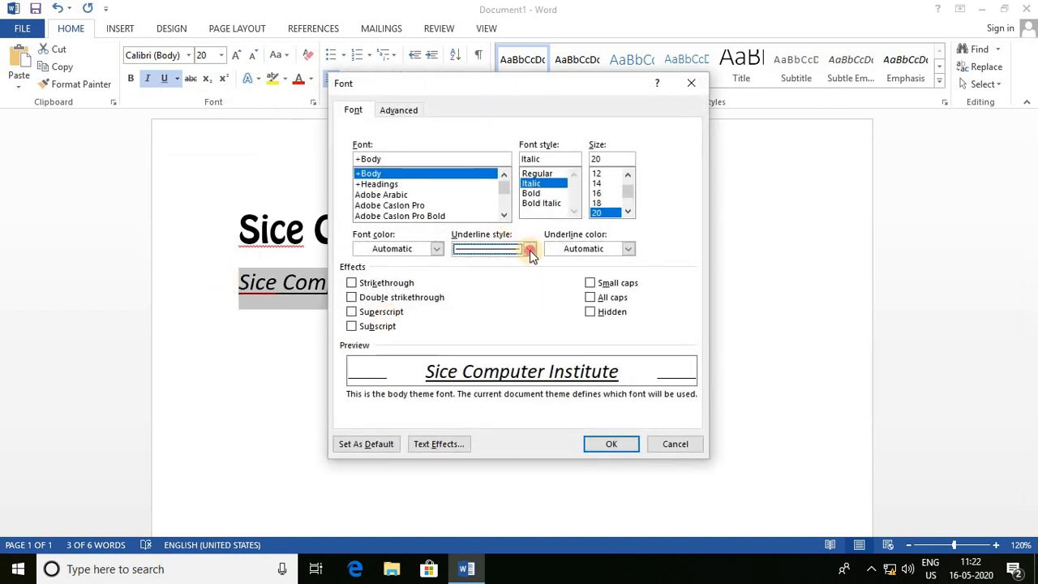
click(529, 249)
drag(532, 308, 490, 357)
click(487, 341)
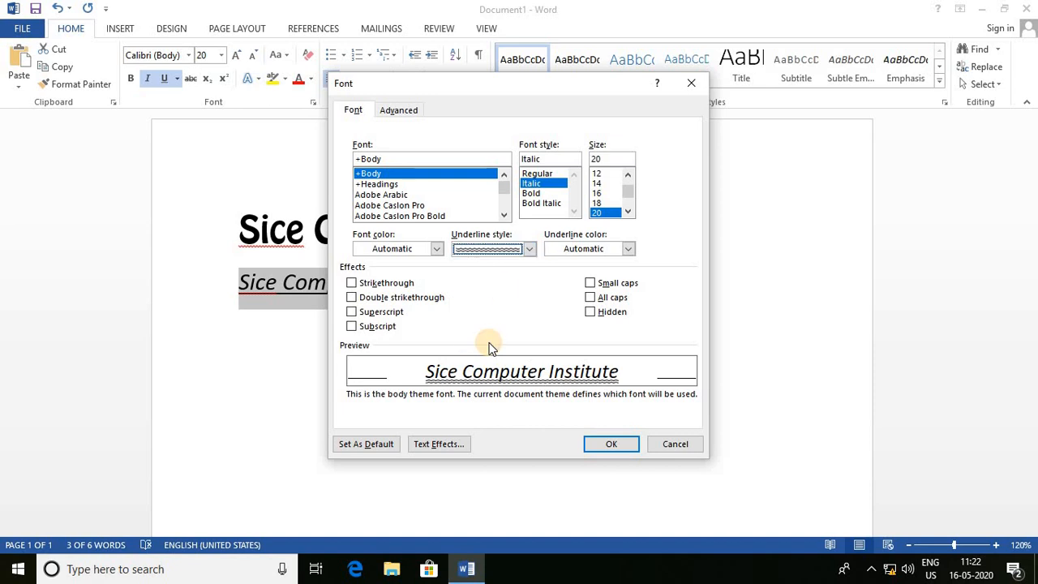
click(531, 249)
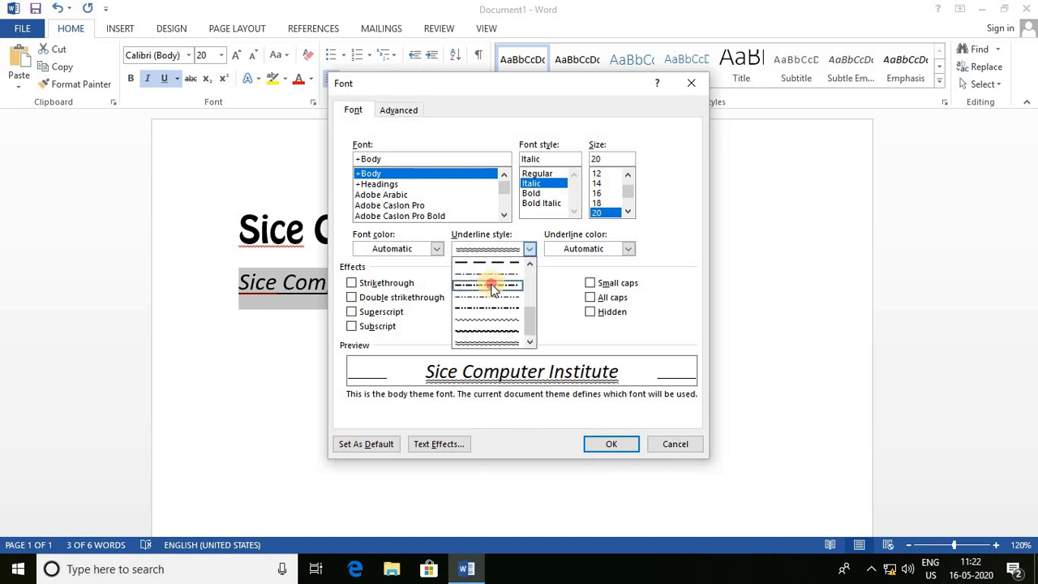
click(492, 289)
click(605, 446)
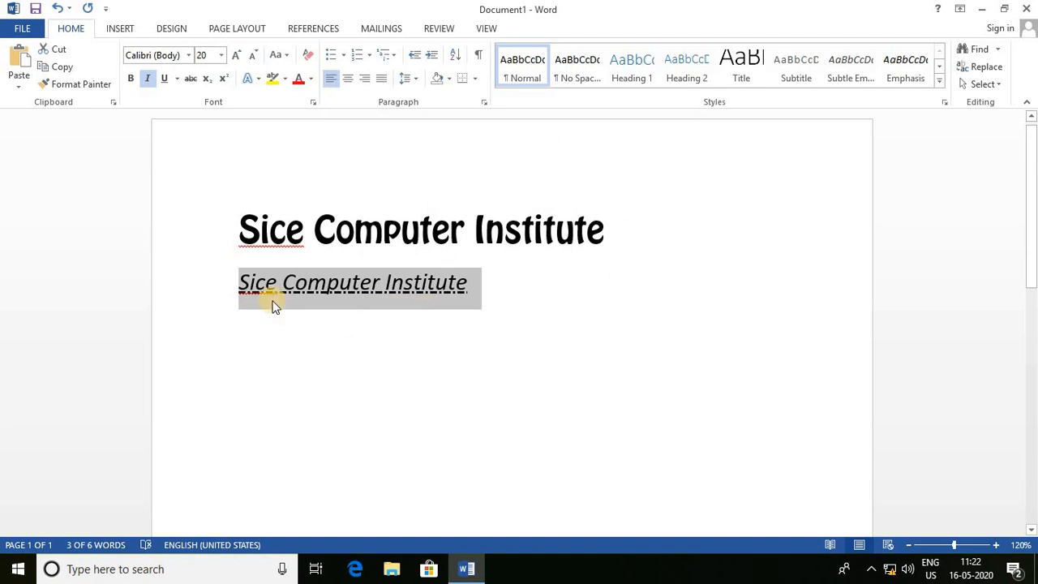
Set the underline colour of the second "Sice Computer Institute" line to the standard green
click(177, 79)
mouse_move(206, 299)
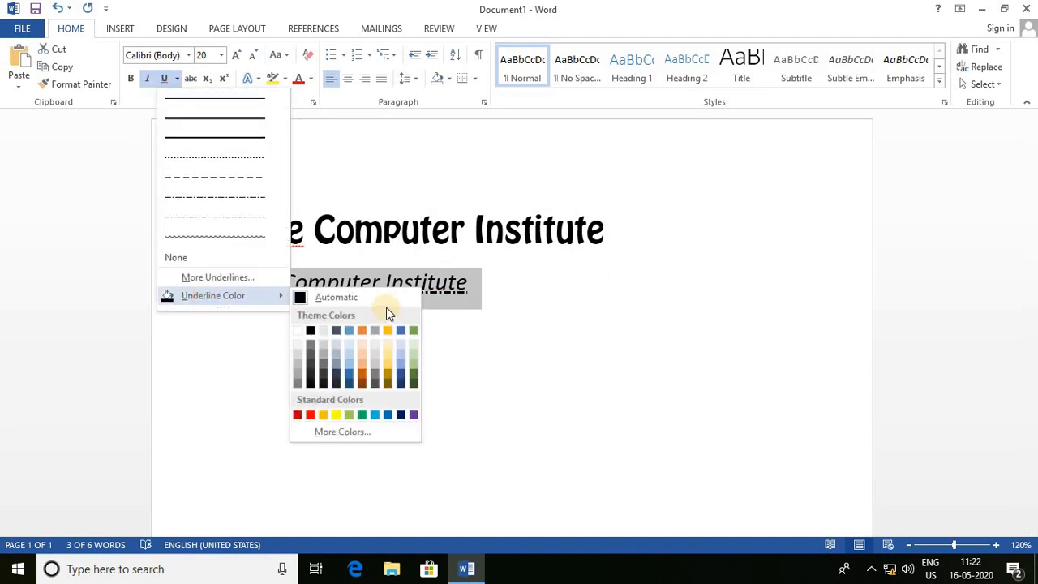
click(364, 415)
click(440, 371)
Add the flagged word "Sice" in the second line to the spelling dictionary
right_click(260, 293)
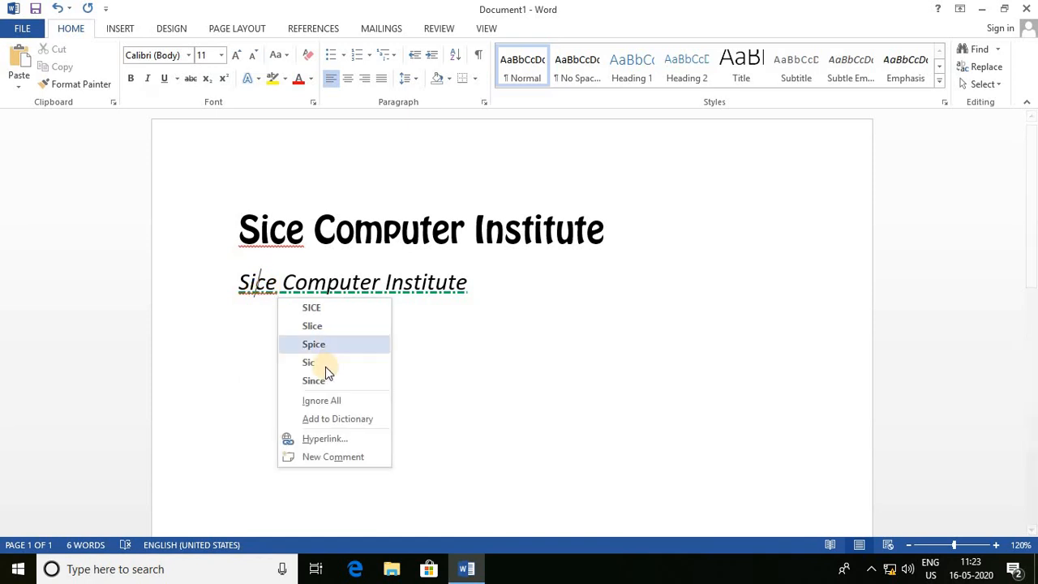
click(328, 417)
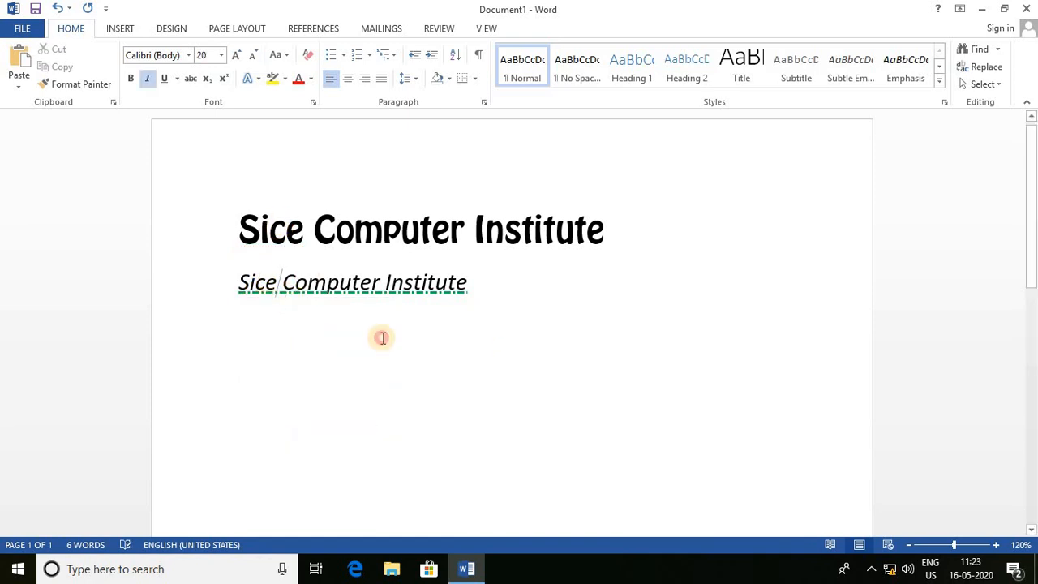
click(385, 336)
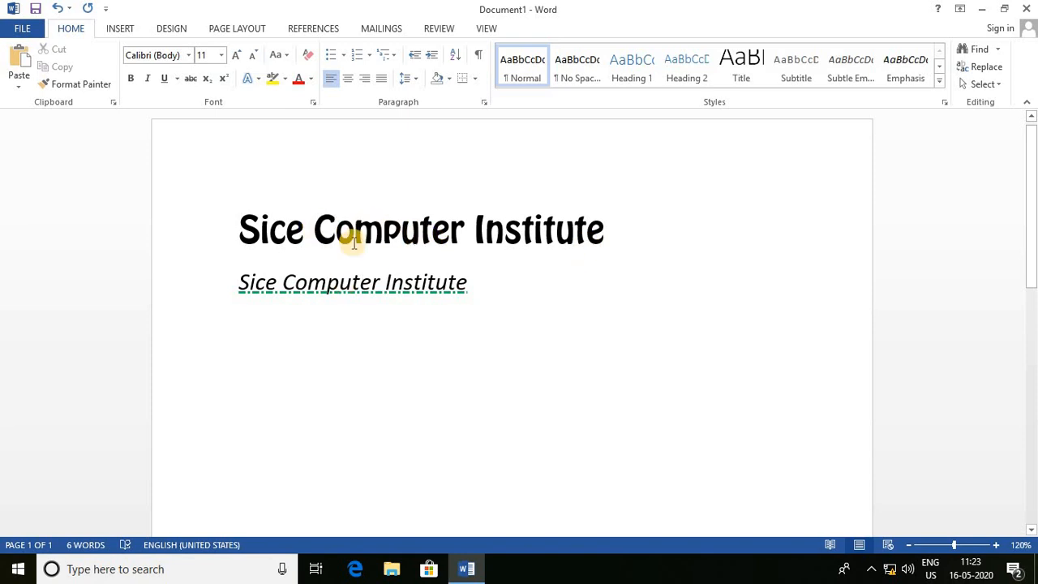
Apply strikethrough to the word "Computer" in the first line, and remove it again
drag(464, 234, 313, 235)
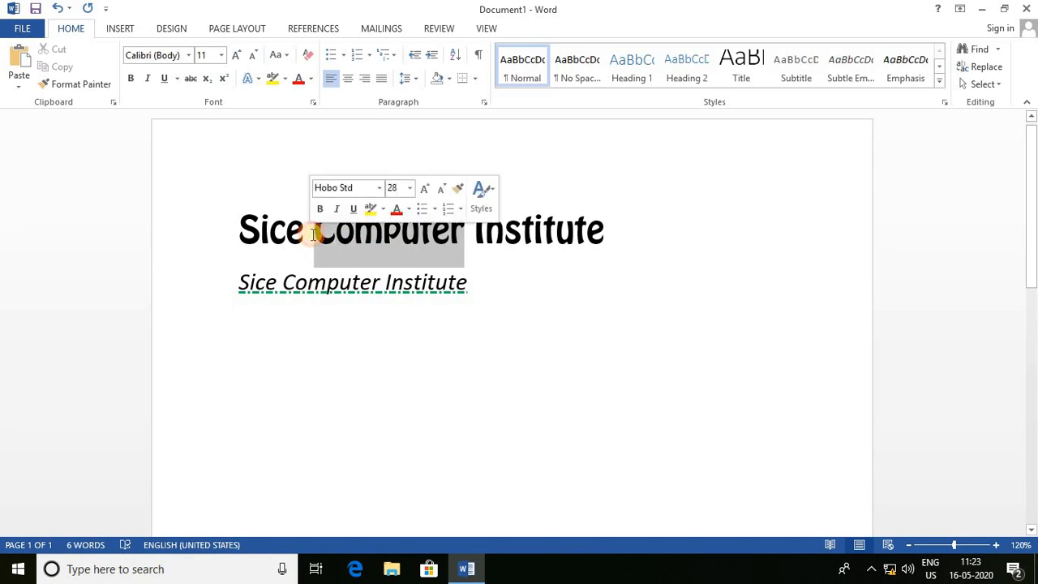
click(188, 78)
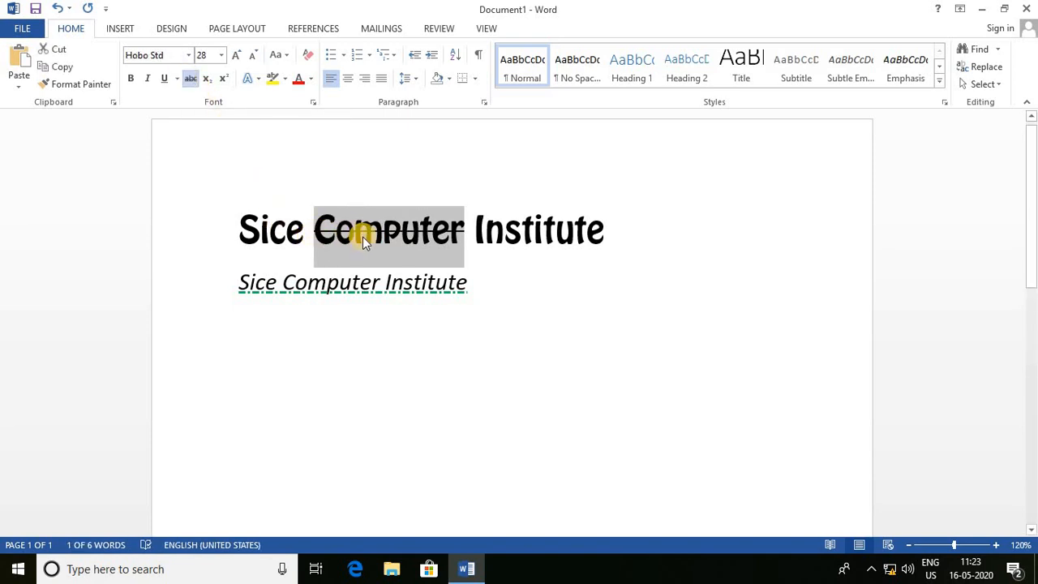
click(538, 284)
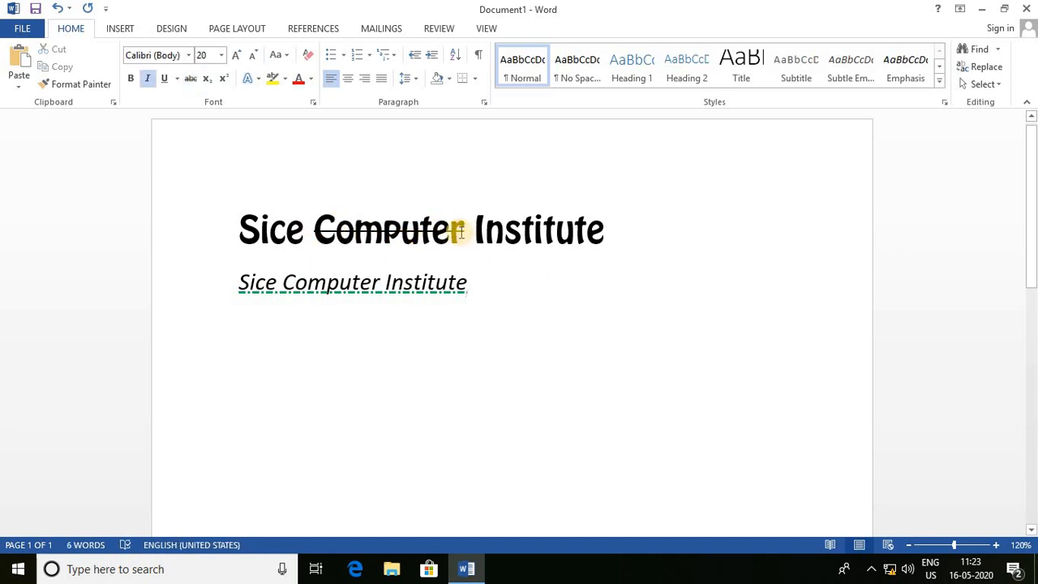
drag(463, 231, 294, 208)
click(189, 84)
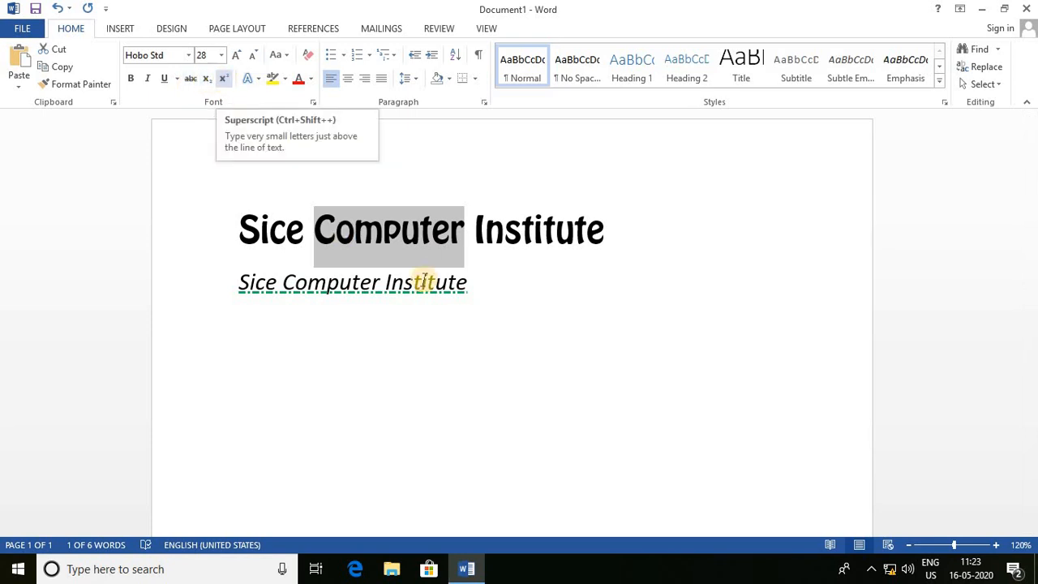
click(471, 298)
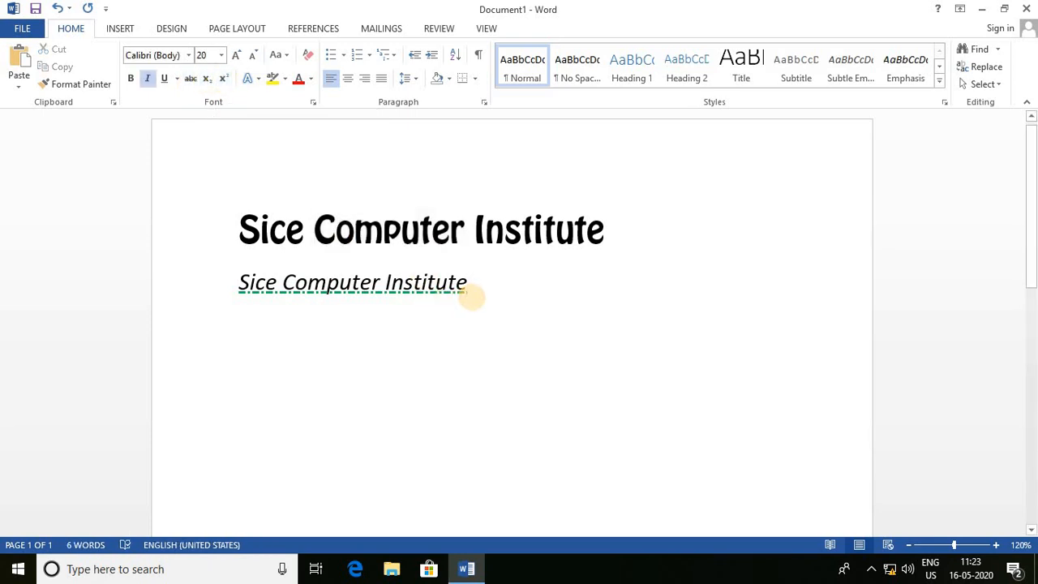
Add a non-italic line reading "H20" below the second line, and remove its underline
key(Return)
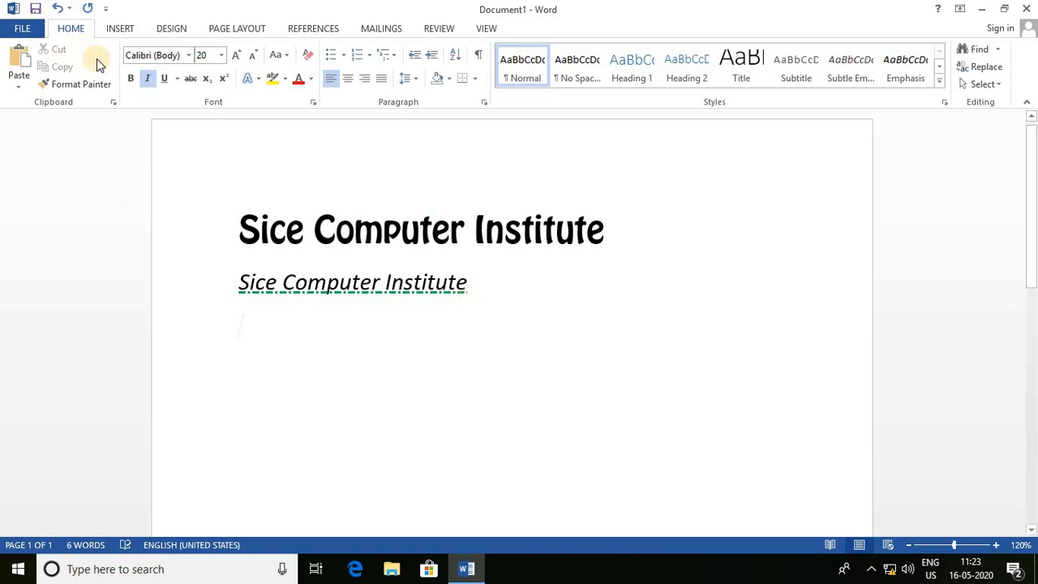
click(146, 78)
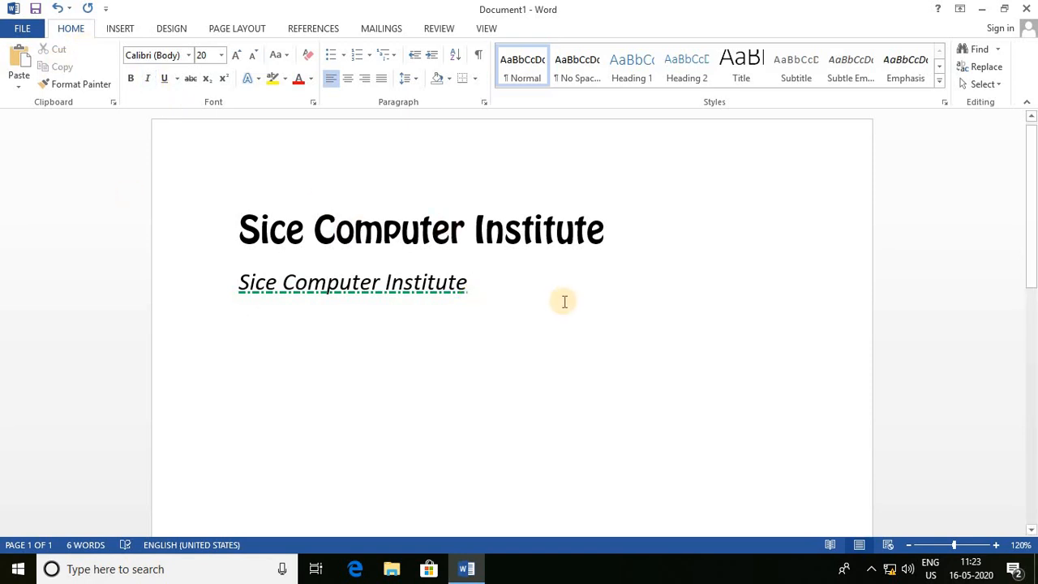
text(H2O)
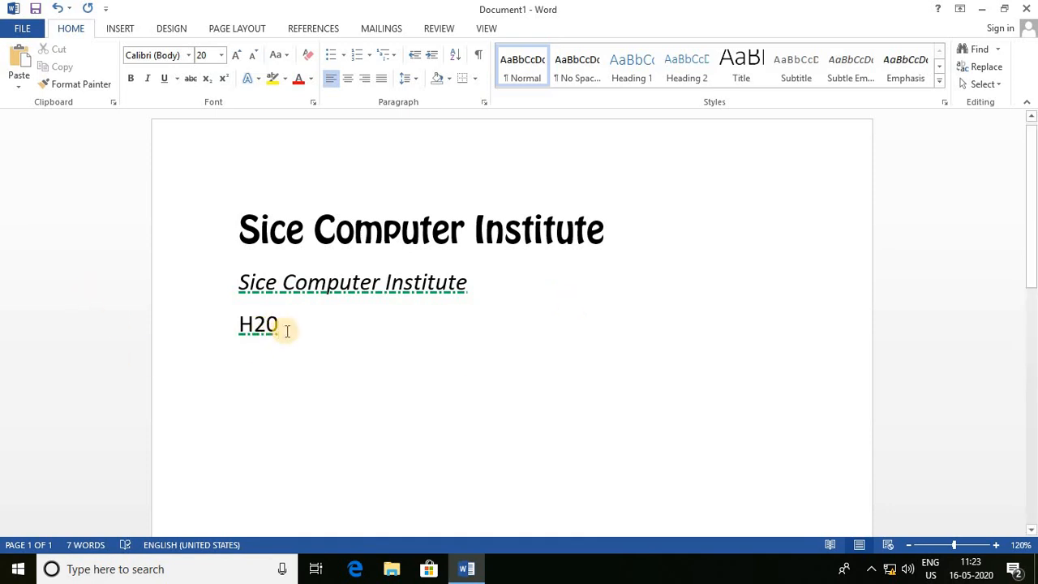
drag(269, 329, 232, 331)
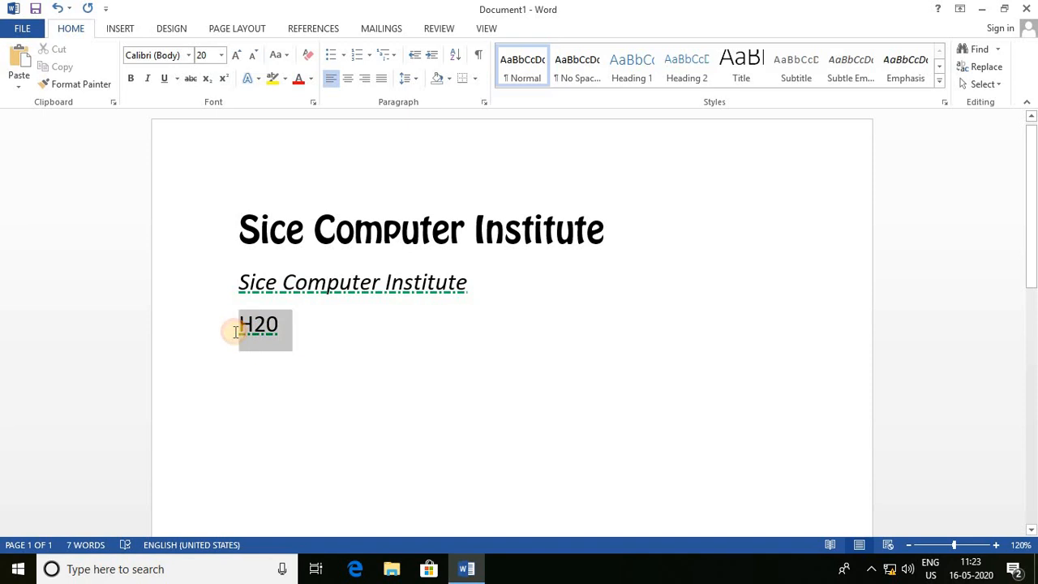
click(166, 81)
click(165, 81)
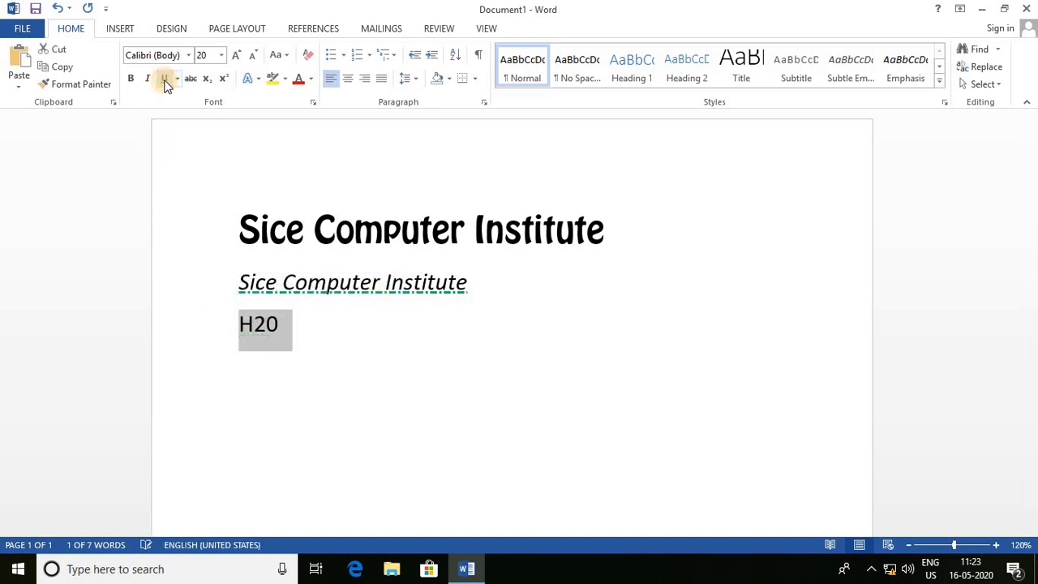
click(303, 338)
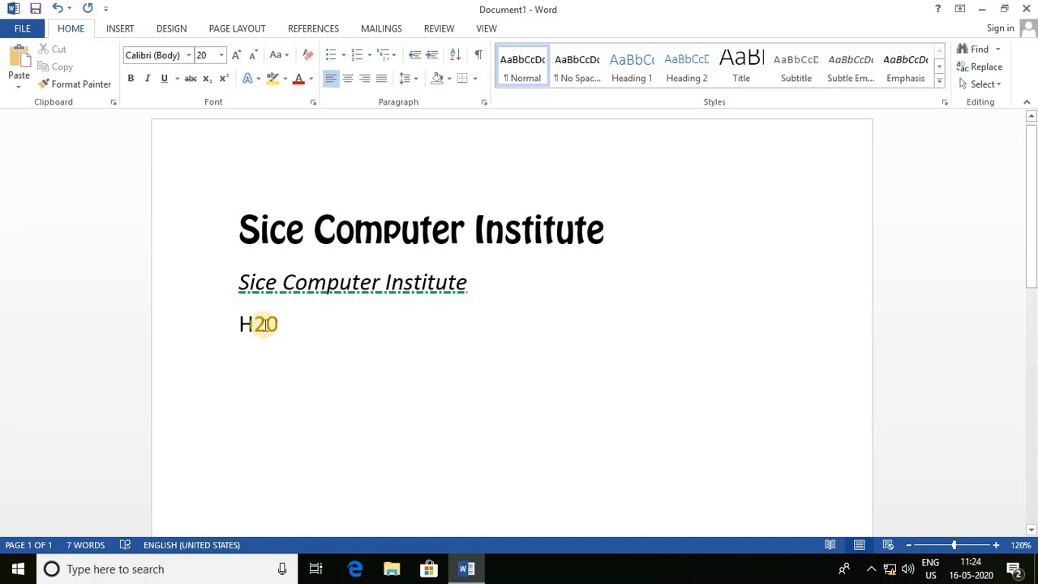
Make the 2 in "H20" subscript, and increase the whole formula's font size step by step to 36
drag(265, 327, 257, 328)
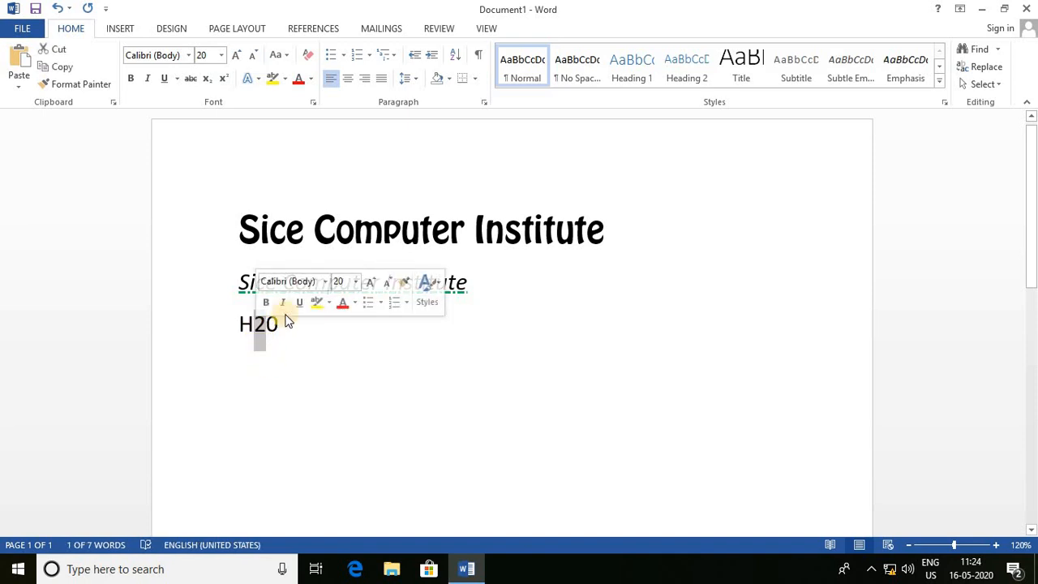
click(208, 79)
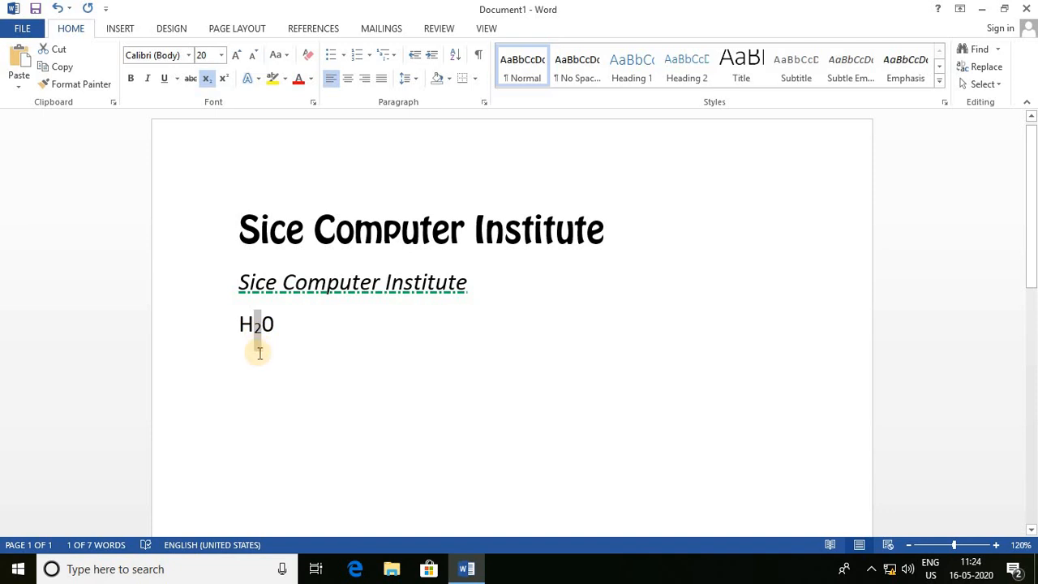
drag(286, 326, 235, 327)
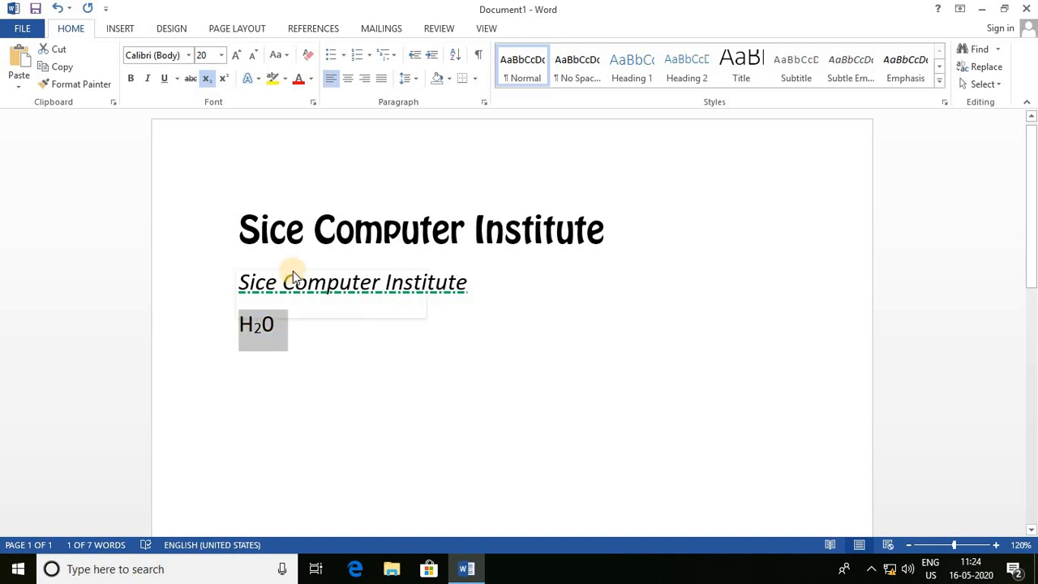
click(235, 56)
click(235, 55)
click(235, 56)
click(235, 55)
click(235, 55)
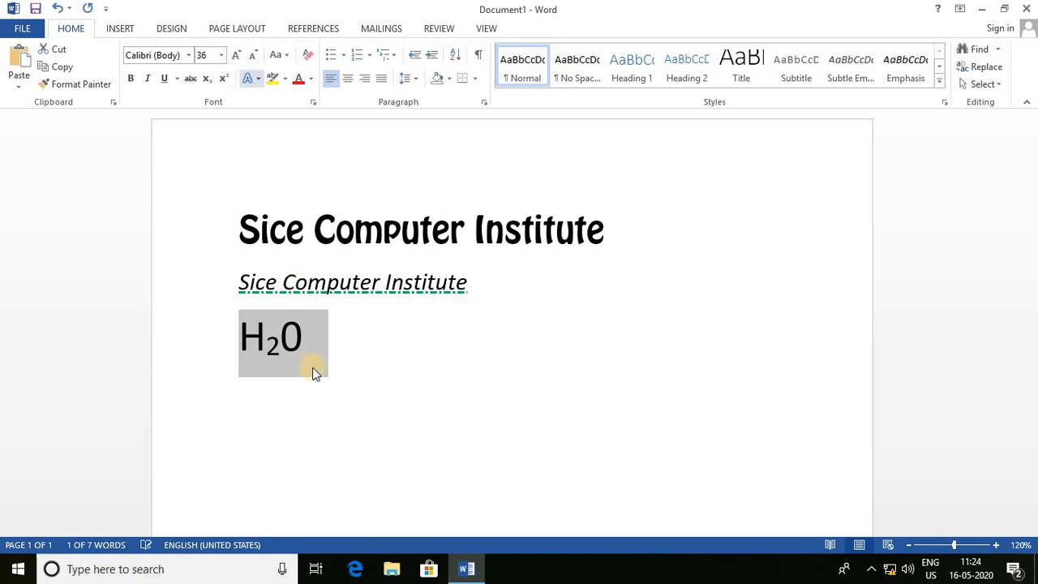
click(313, 340)
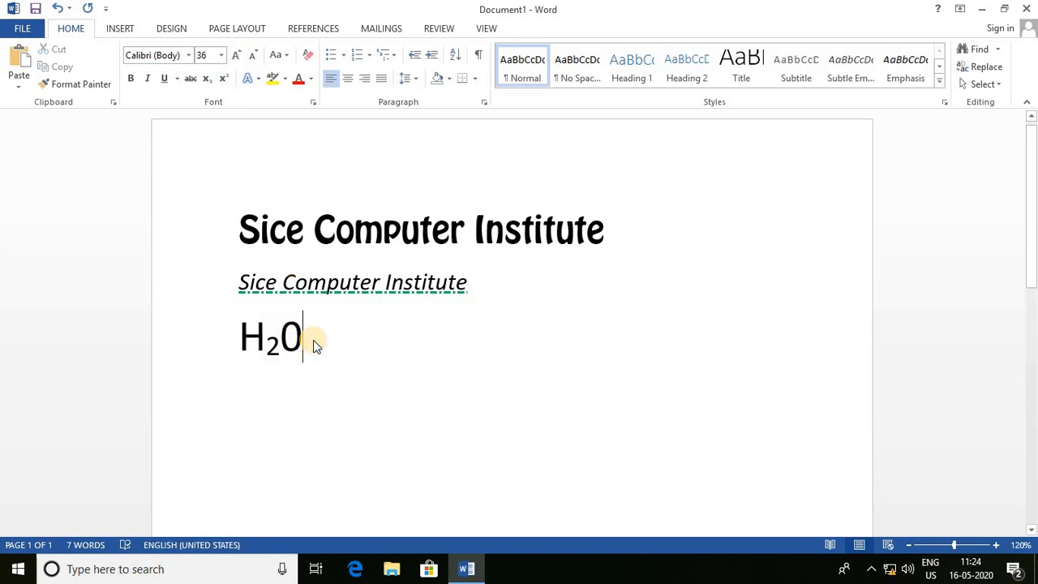
Add the expression "A2 + b2" on a new line below the H20 formula
key(Return)
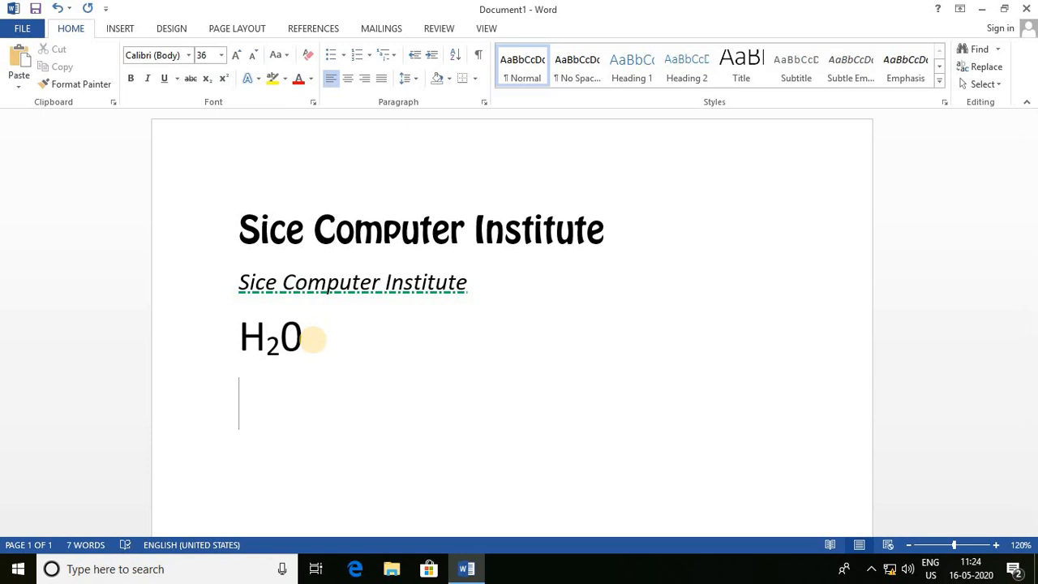
text(a)
key(BackSpace)
text(A2)
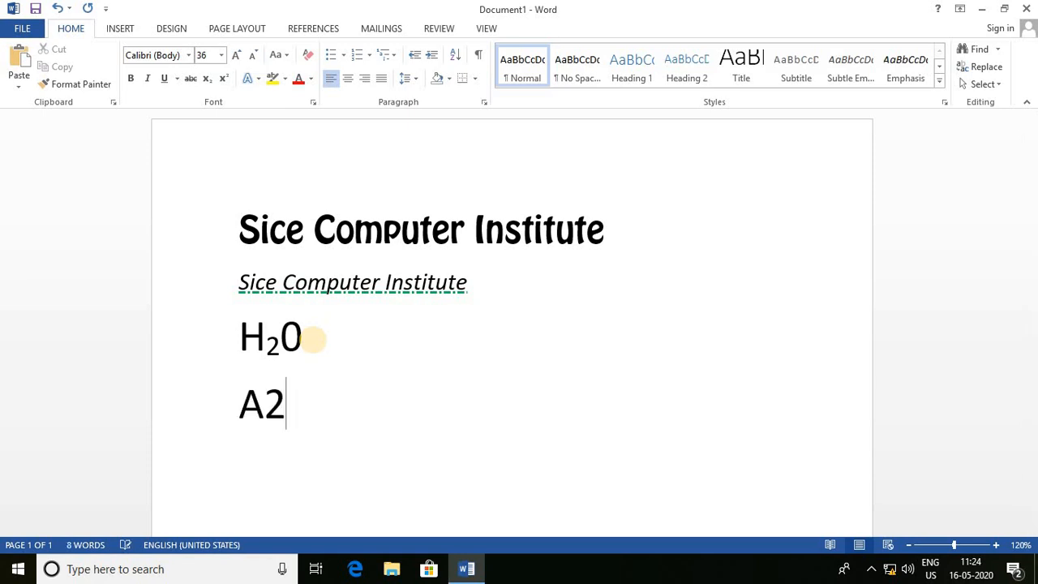
text( + b2)
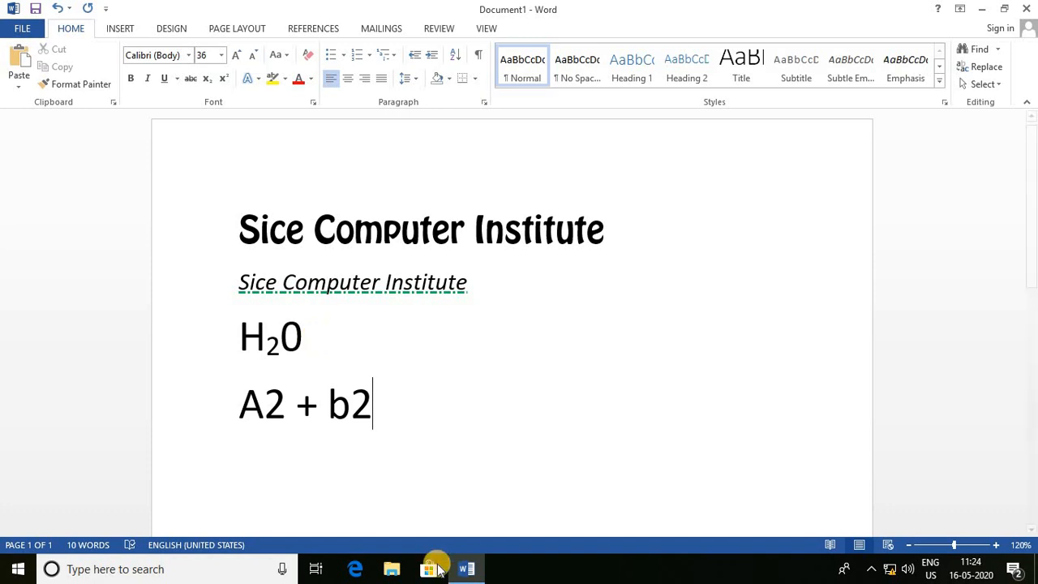
Make both 2s in the expression "A2 + b2" superscript
shift+click(359, 408)
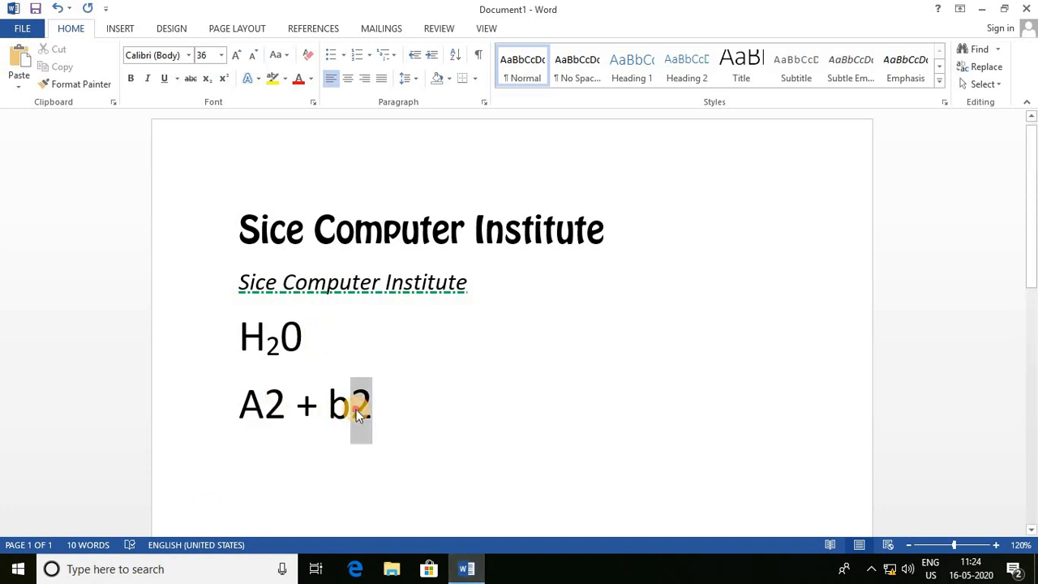
click(224, 79)
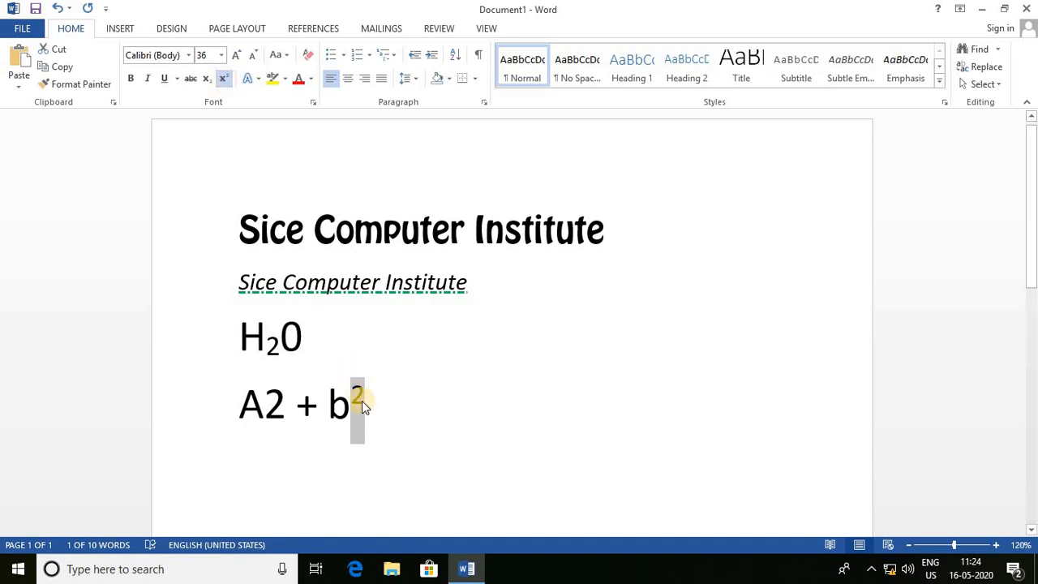
click(284, 408)
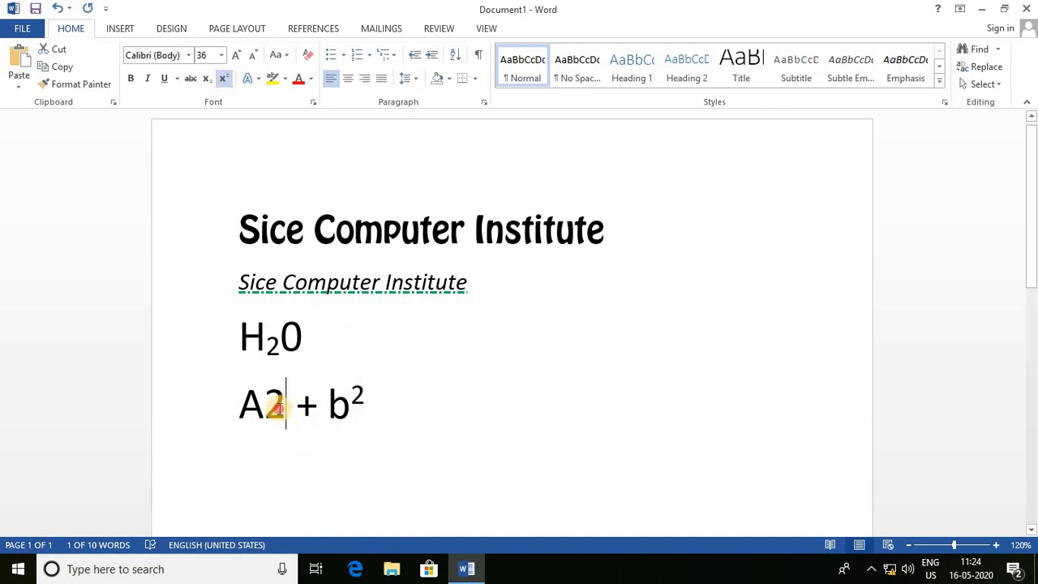
shift+click(264, 408)
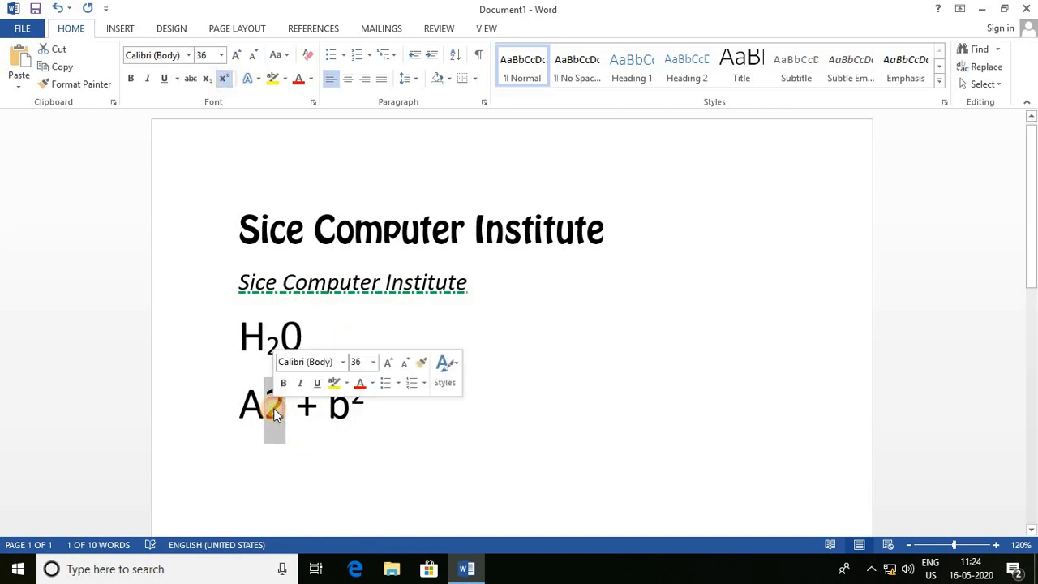
click(224, 78)
click(357, 408)
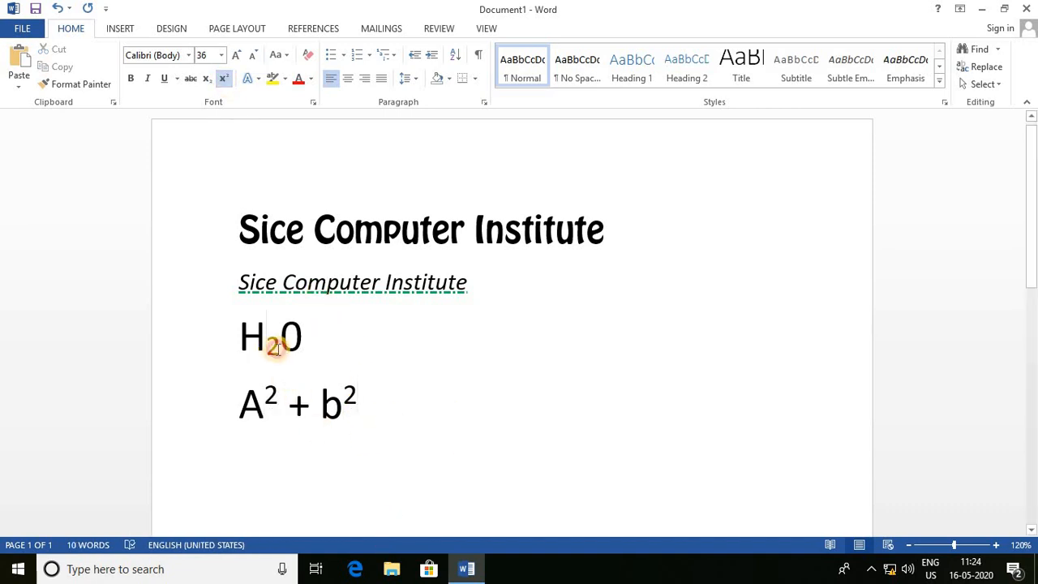
Highlight the subscript 2 and the superscript 2 after A, and make the letter c in the first line's "Sice" subscript
drag(266, 345, 280, 345)
drag(264, 394, 279, 390)
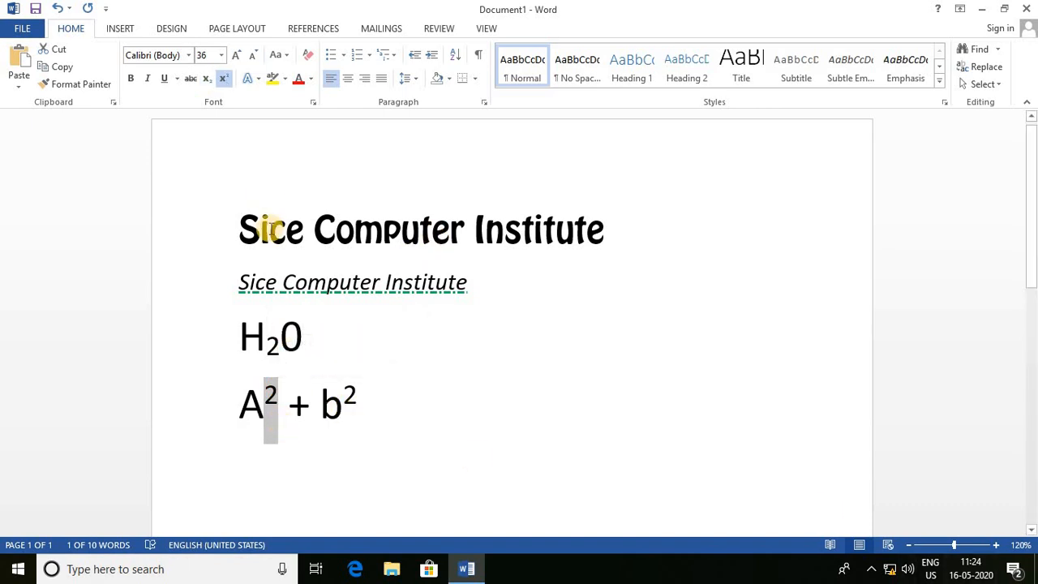
drag(271, 233, 286, 233)
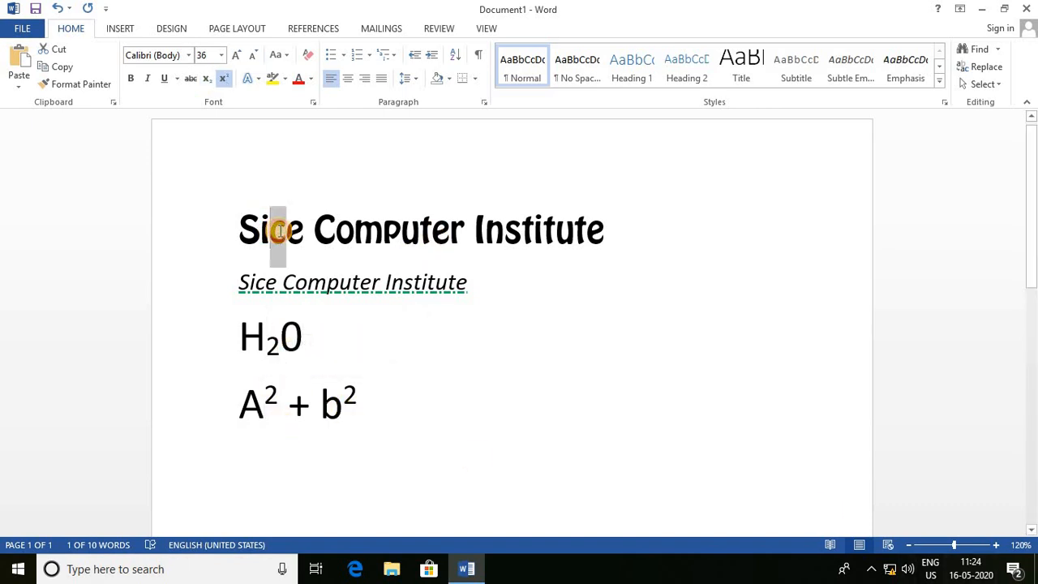
click(206, 78)
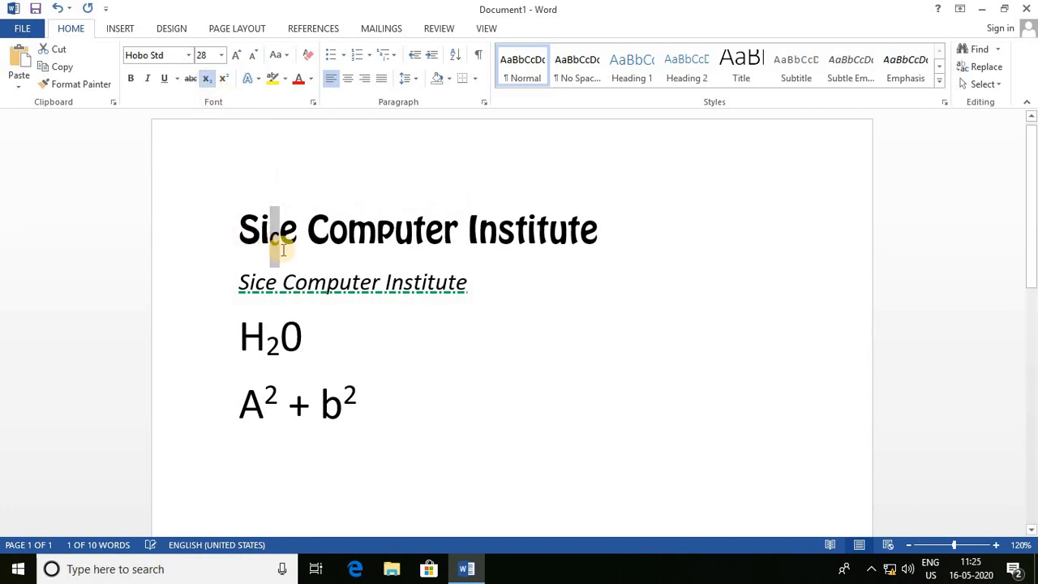
Make the letter o in the first line's "Computer" superscript, and turn the superscript off again
click(339, 231)
drag(339, 230, 349, 230)
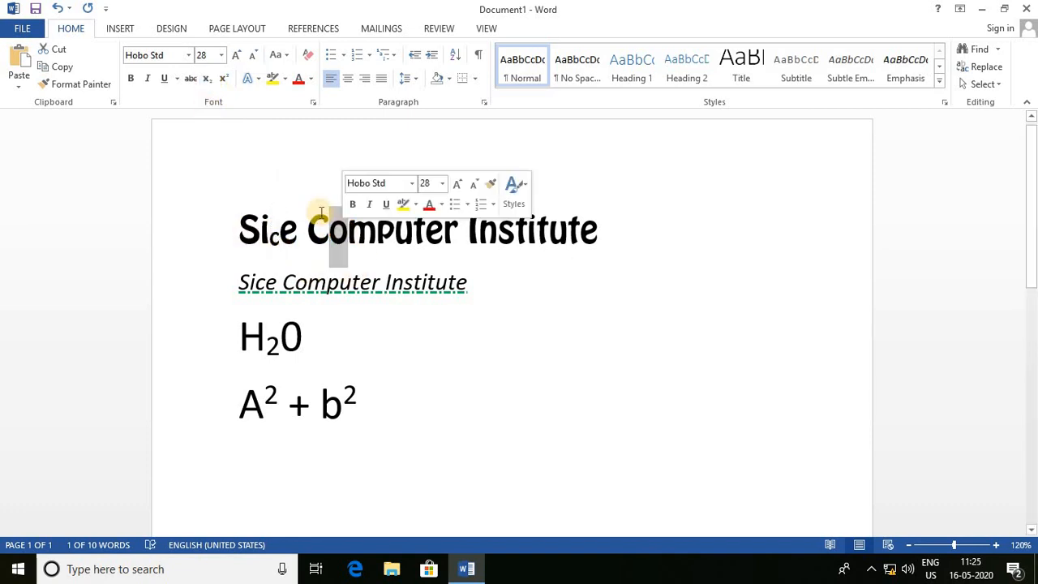
click(225, 79)
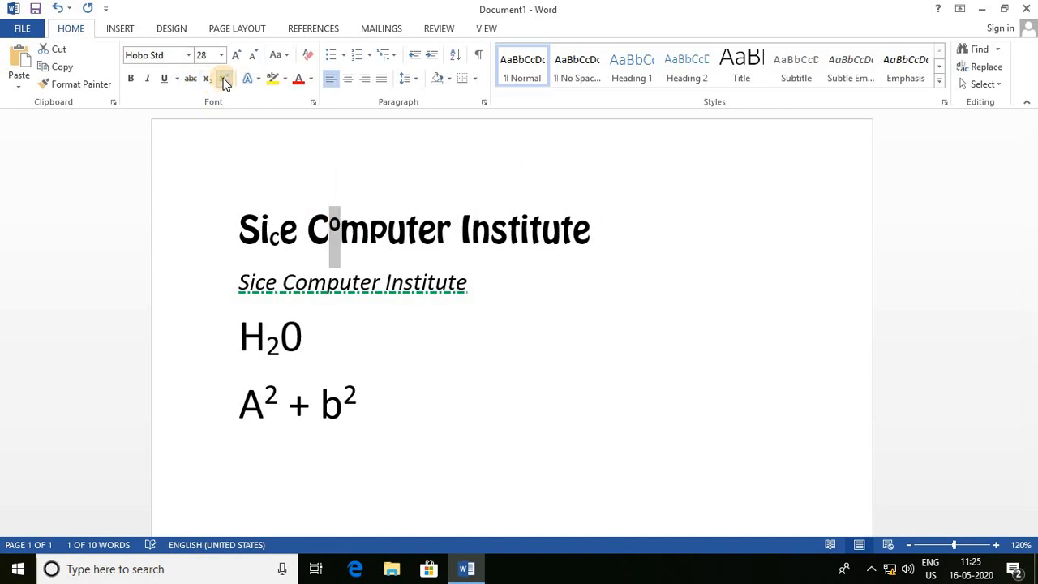
click(332, 231)
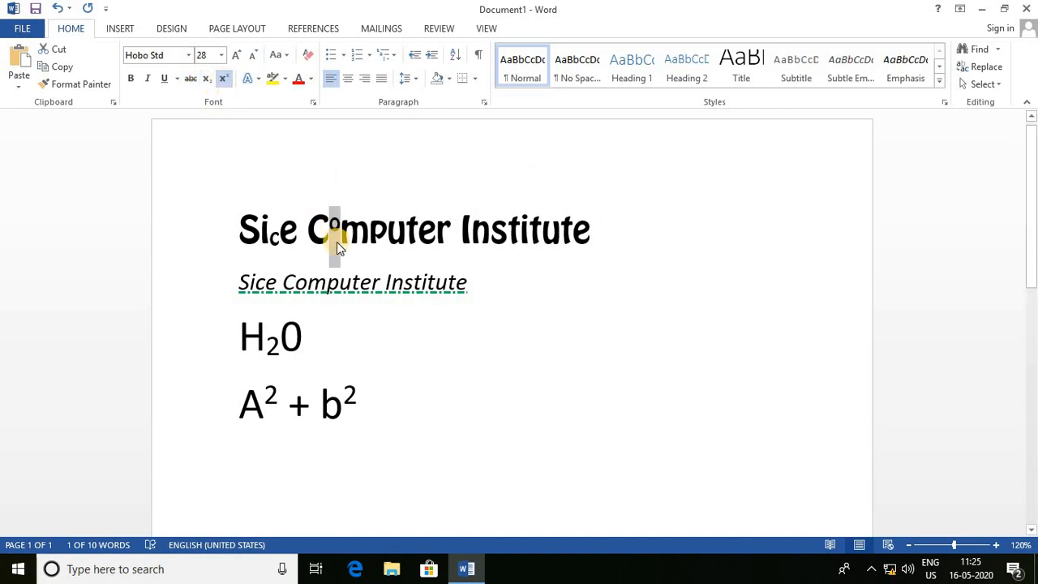
click(223, 78)
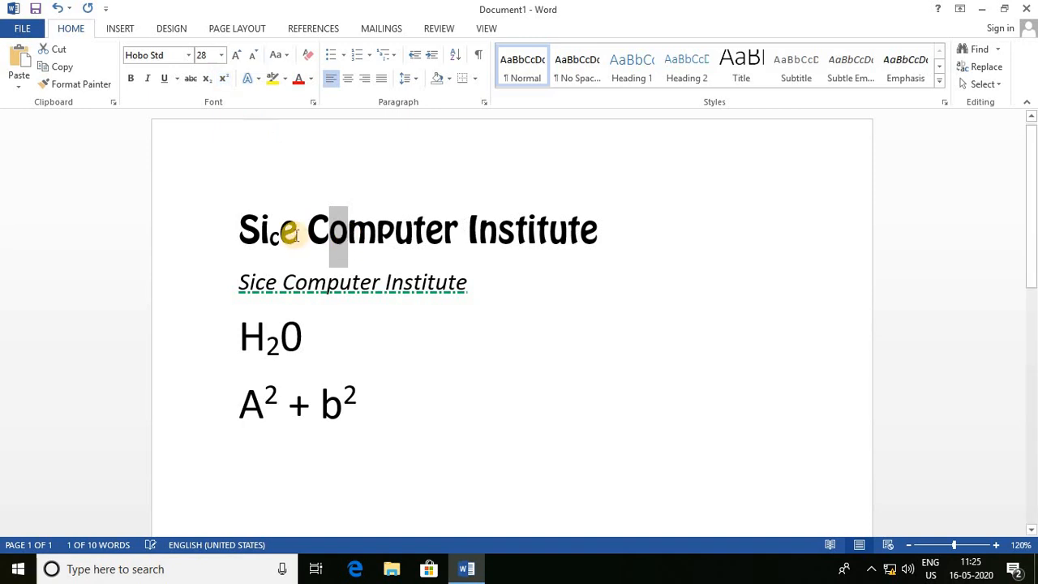
Remove the subscript formatting from the letter c in the first line's "Sice"
drag(279, 233, 270, 234)
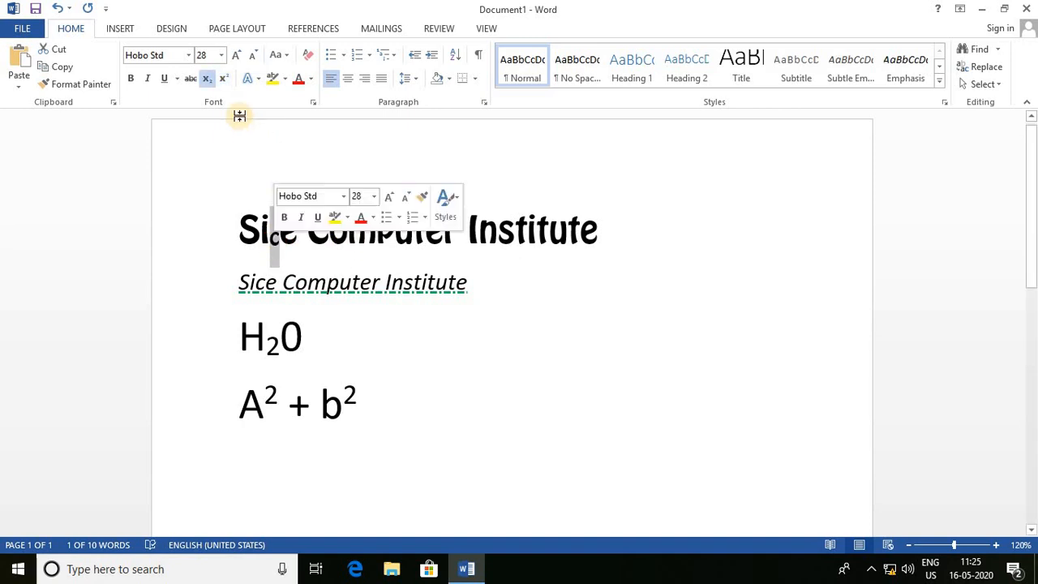
click(207, 78)
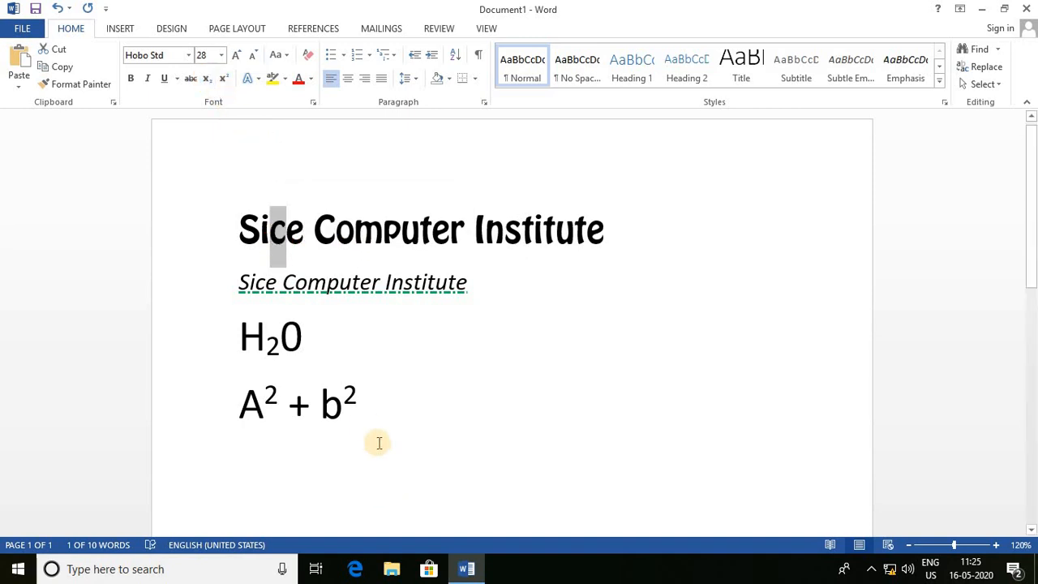
click(382, 409)
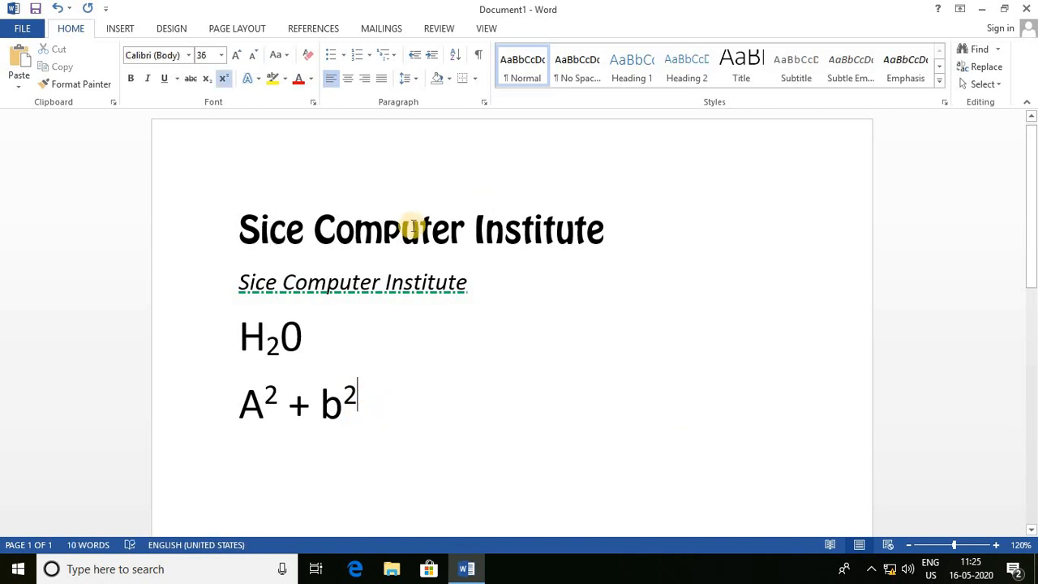
click(258, 79)
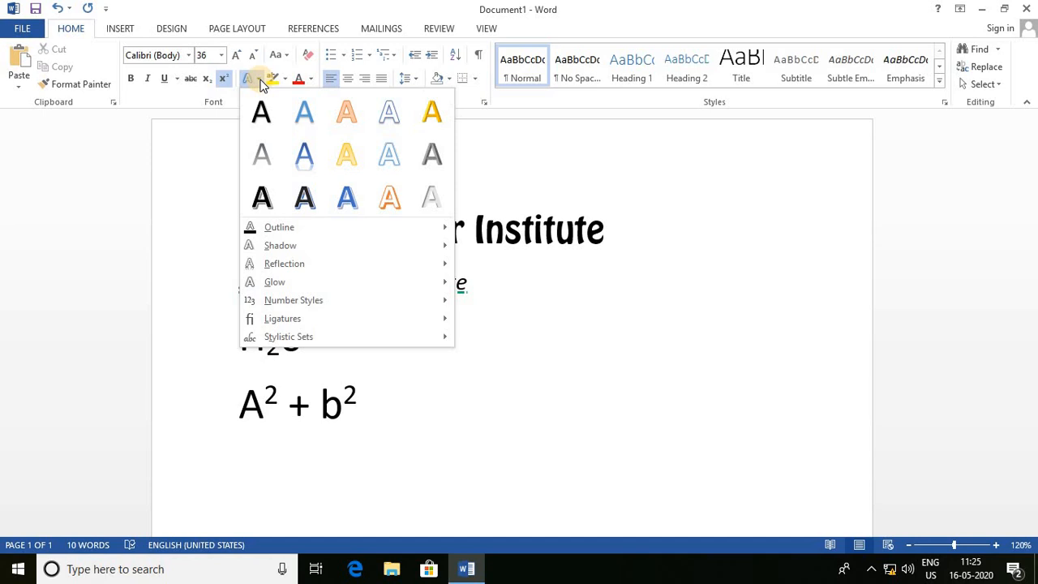
click(191, 56)
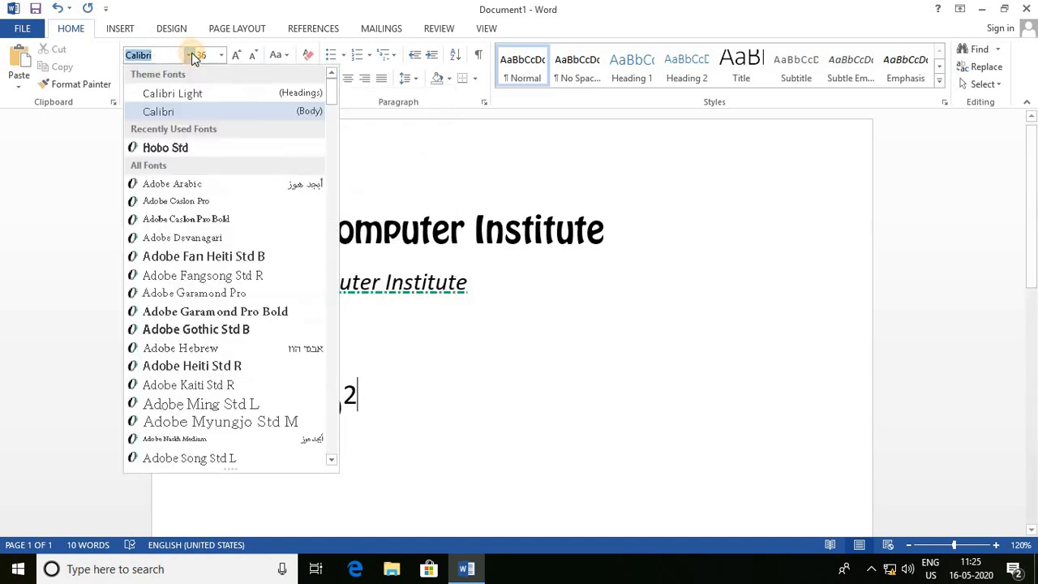
click(283, 123)
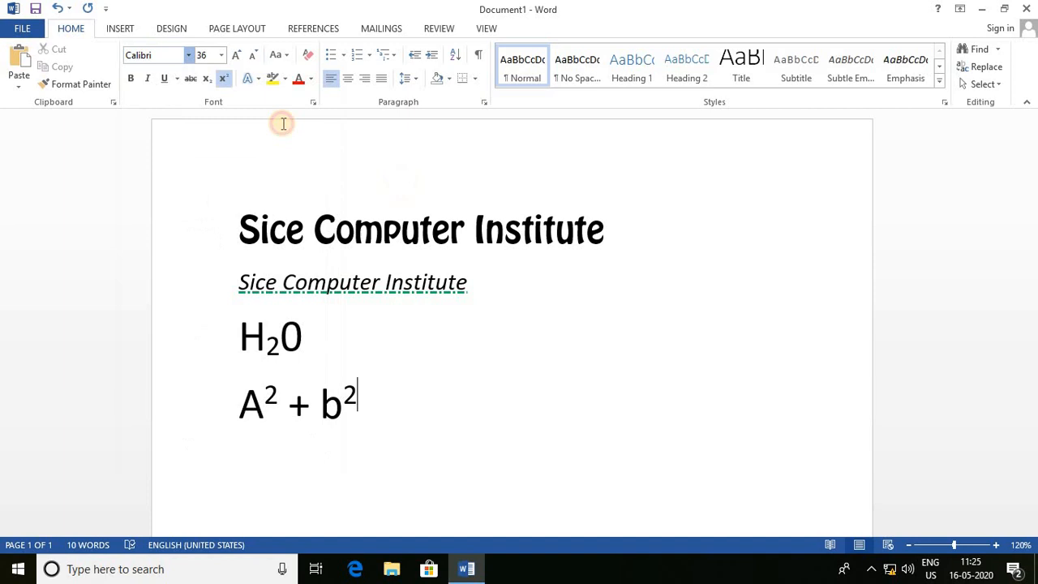
click(259, 80)
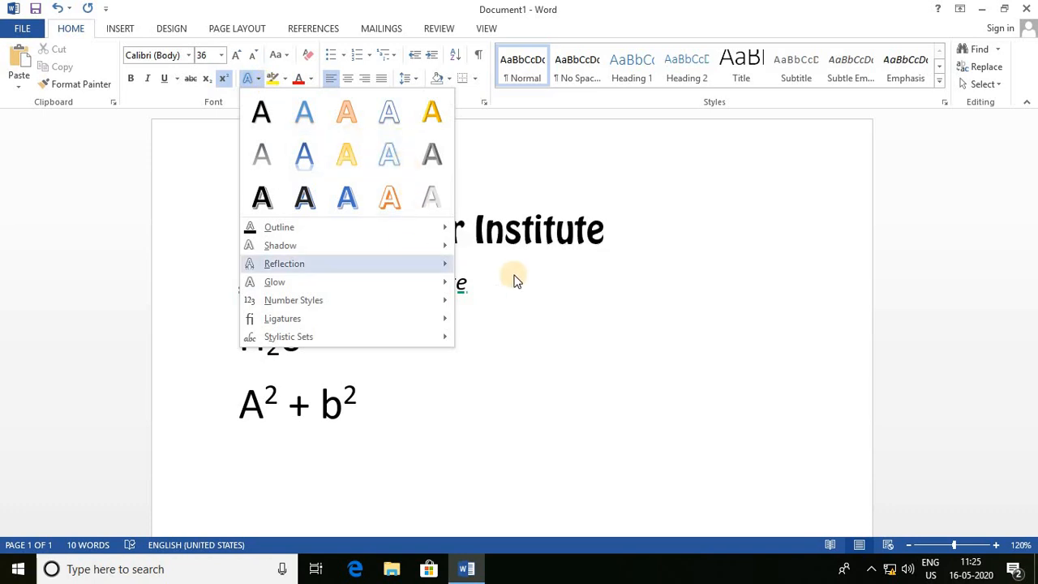
click(561, 306)
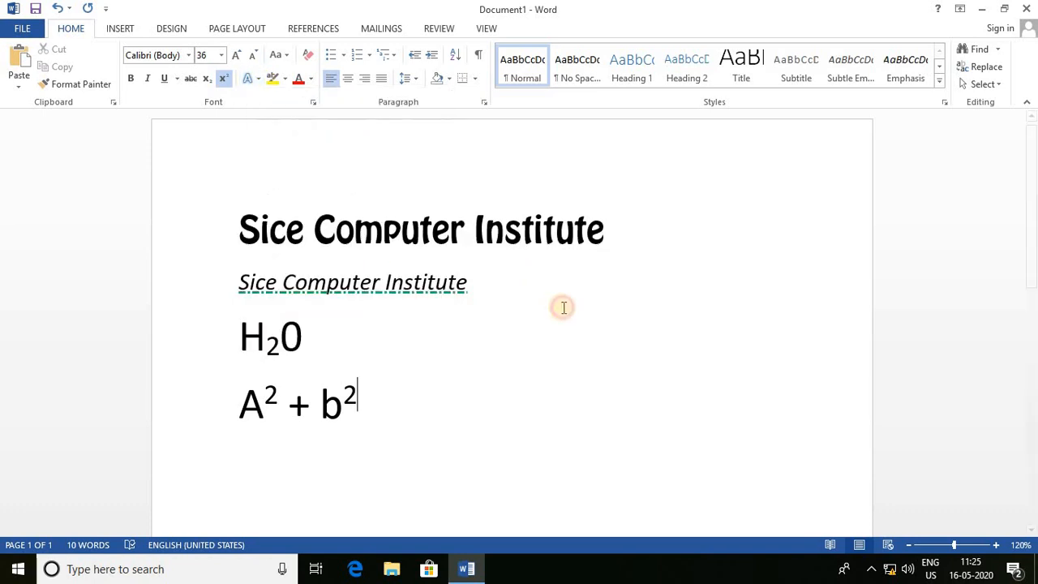
Right-align the first "Sice Computer Institute" line, keeping the "A2 + b2" line left-aligned
click(364, 79)
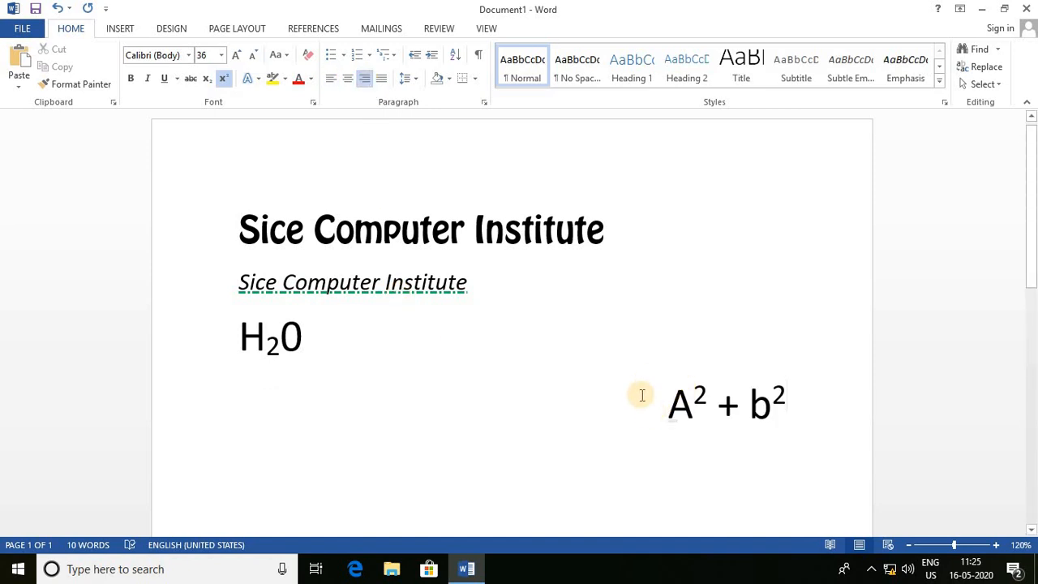
key(ctrl+l)
click(246, 230)
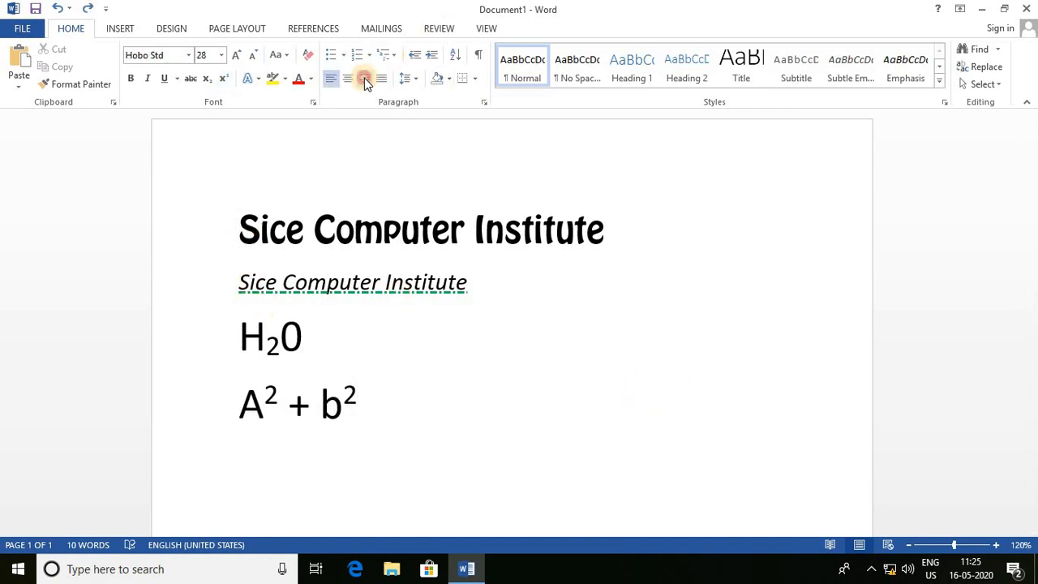
click(364, 78)
Apply the preset text effect with white fill and blue outline to the first "Sice Computer Institute" line
drag(415, 231, 776, 232)
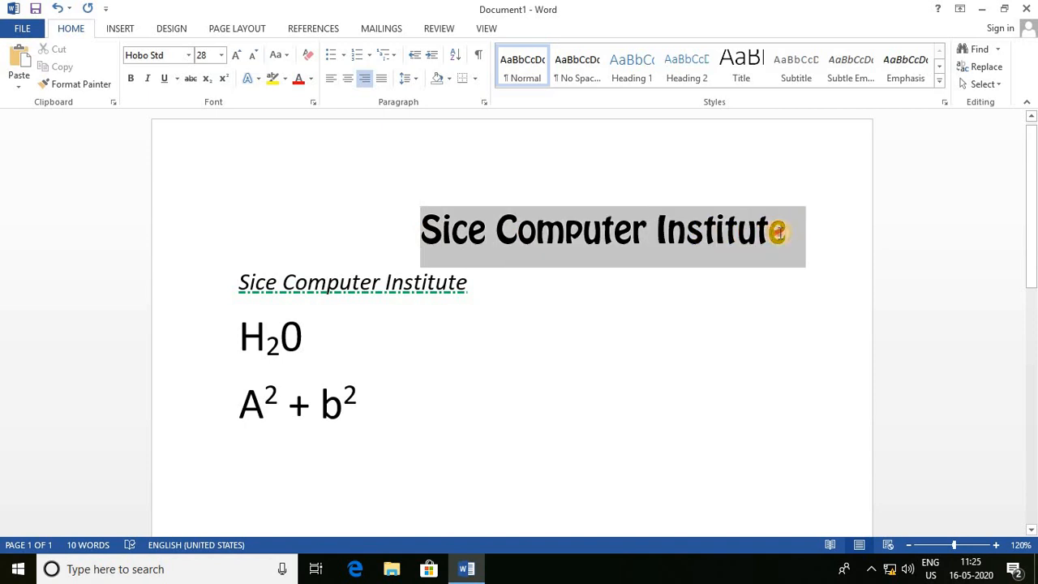
click(257, 78)
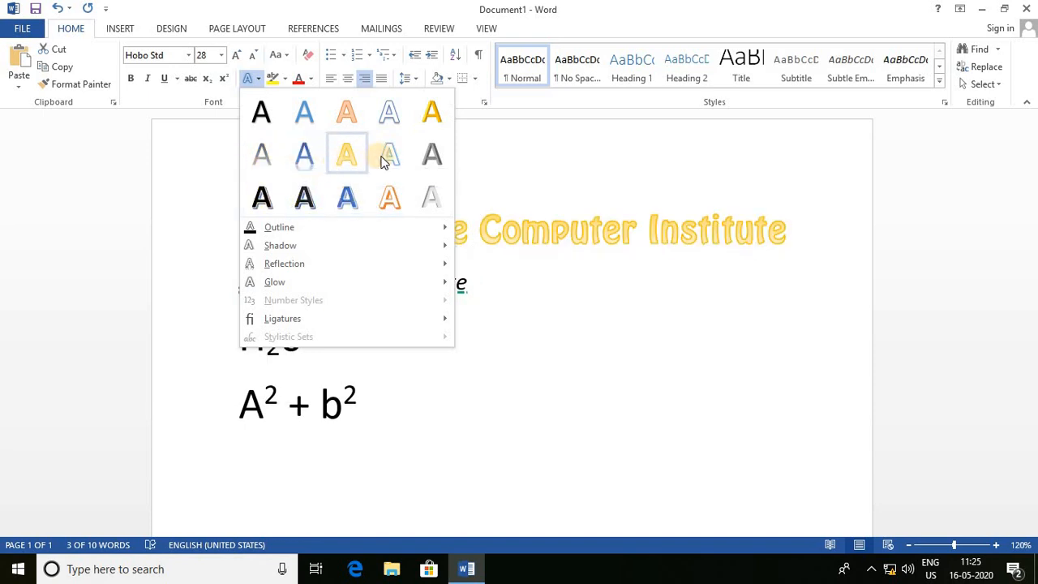
click(388, 113)
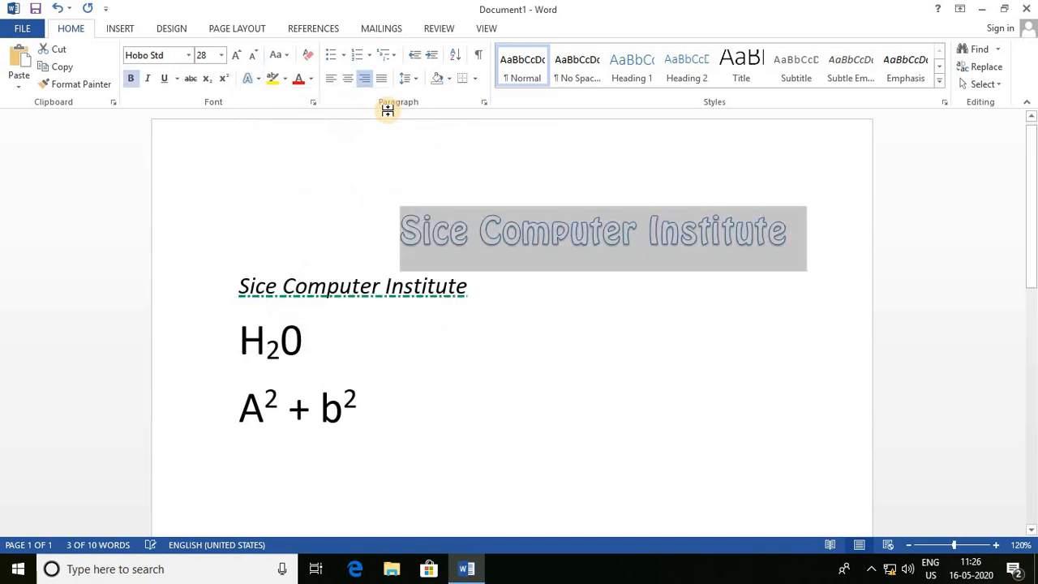
click(413, 232)
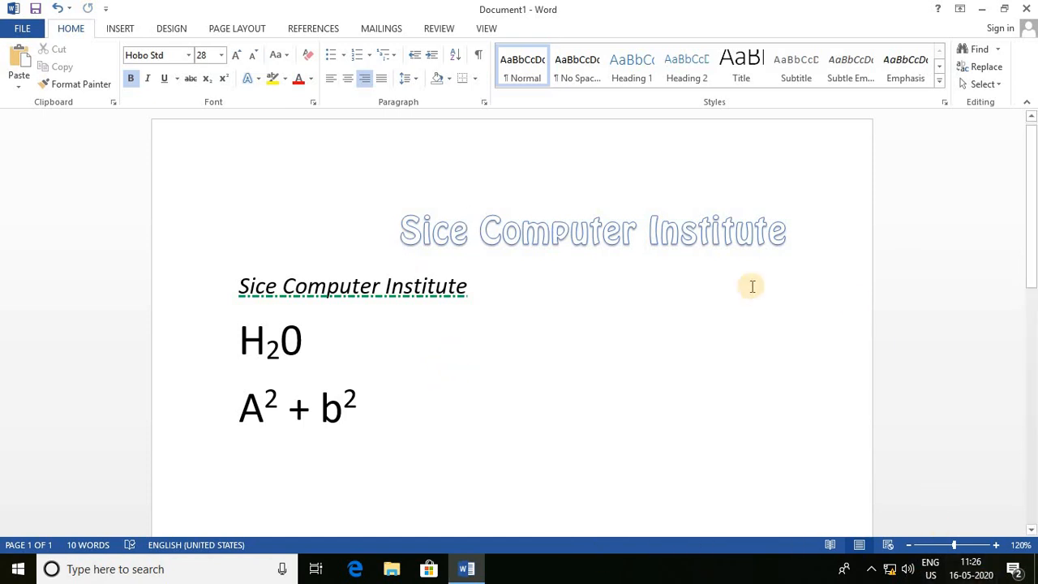
Change the text outline of the first "Sice Computer Institute" line to the standard light blue
drag(400, 229, 736, 235)
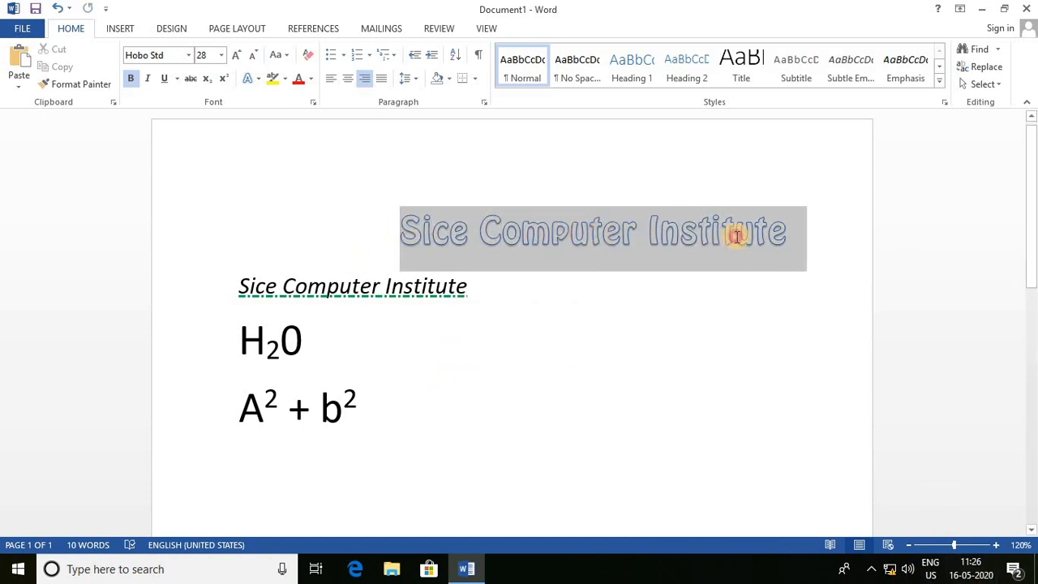
click(257, 78)
mouse_move(281, 231)
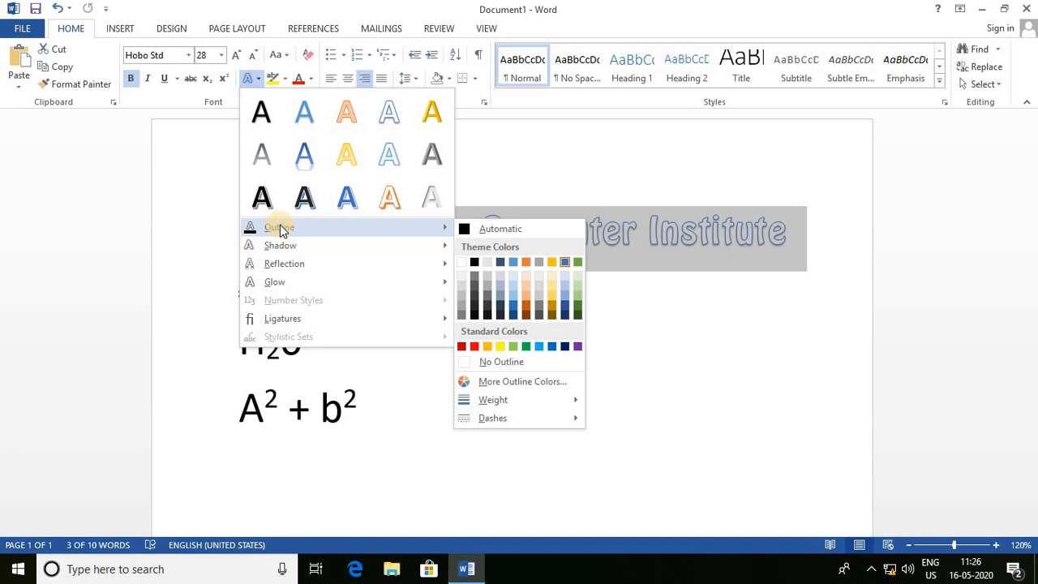
click(539, 347)
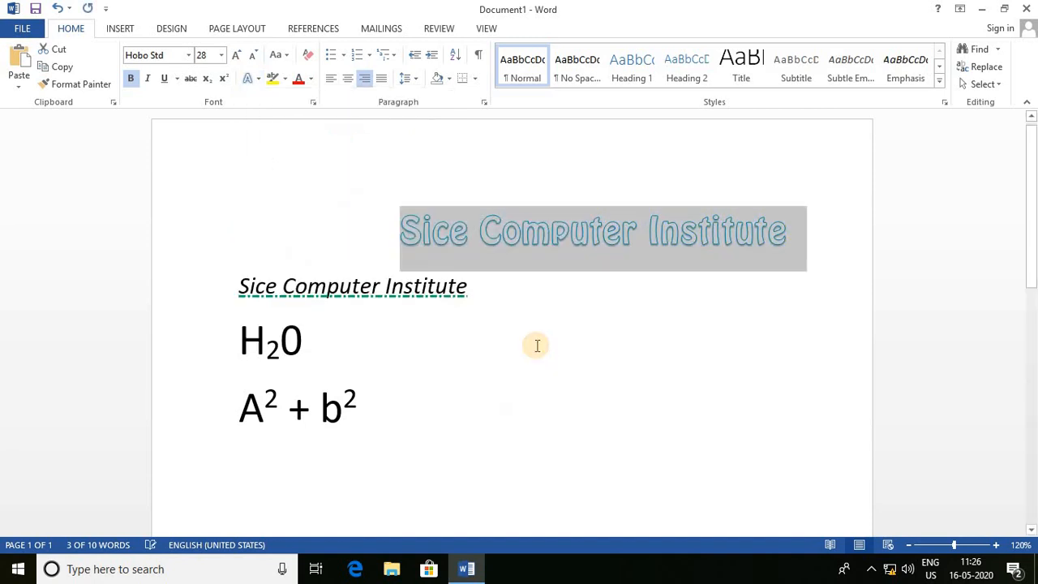
click(432, 231)
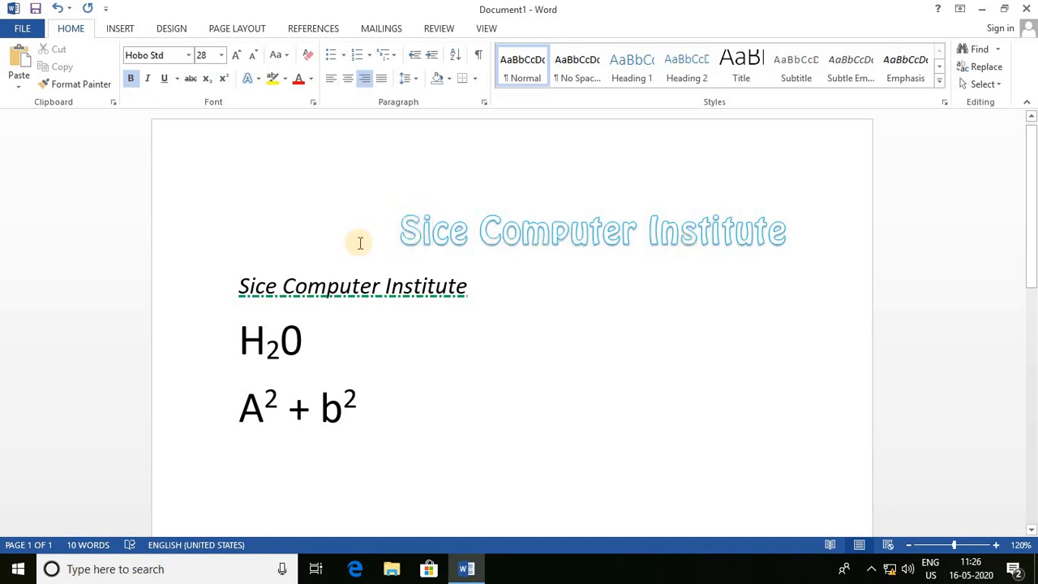
Set the font colour of the first "Sice Computer Institute" line to the standard yellow
drag(394, 233, 805, 258)
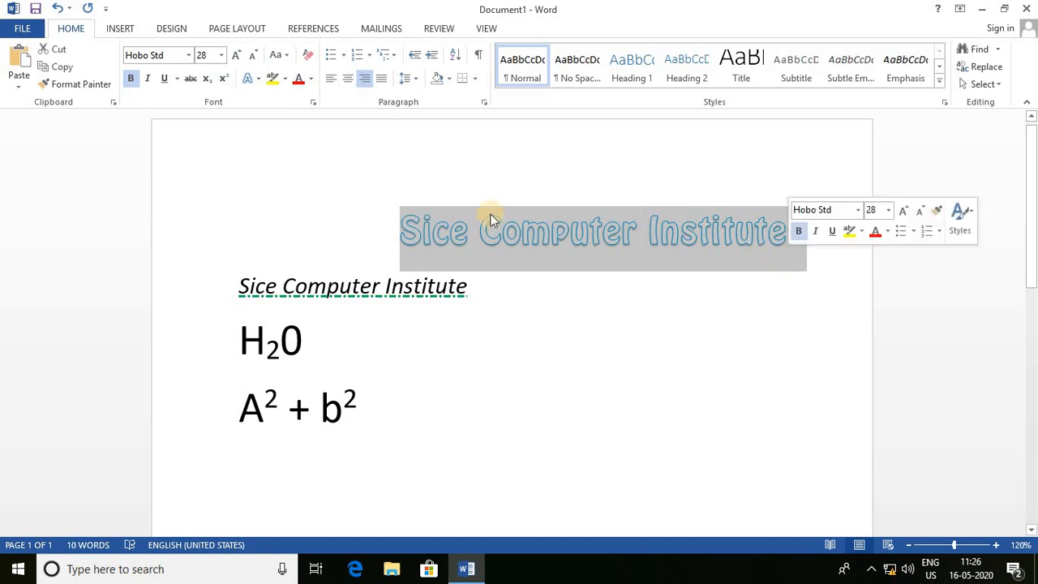
click(313, 80)
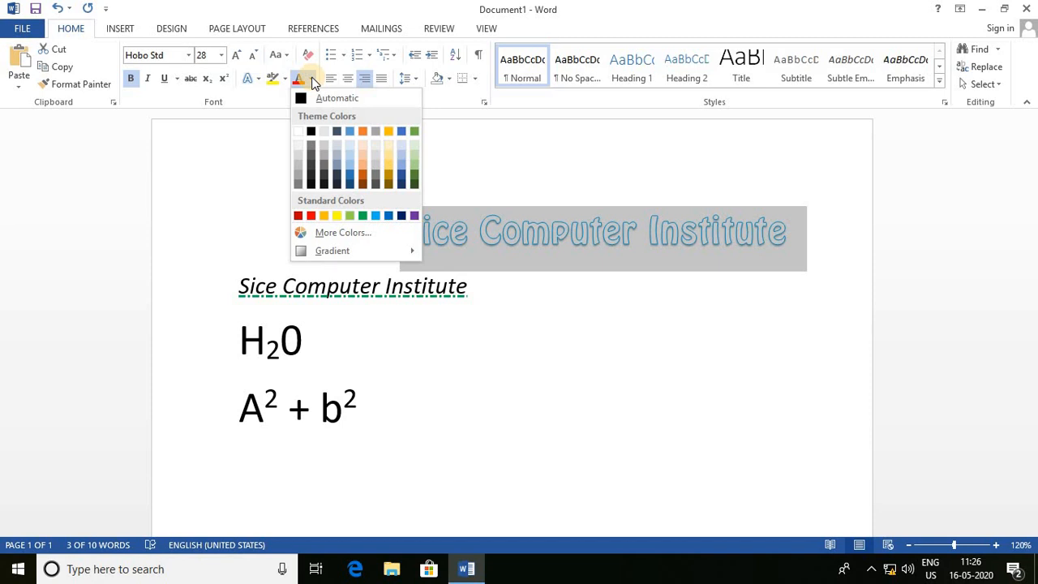
click(337, 215)
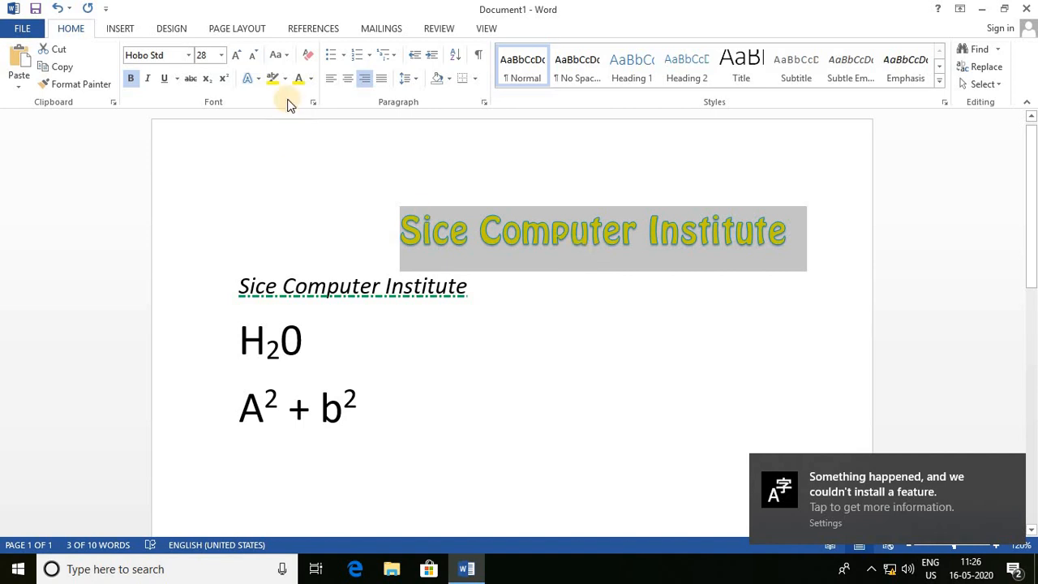
click(312, 79)
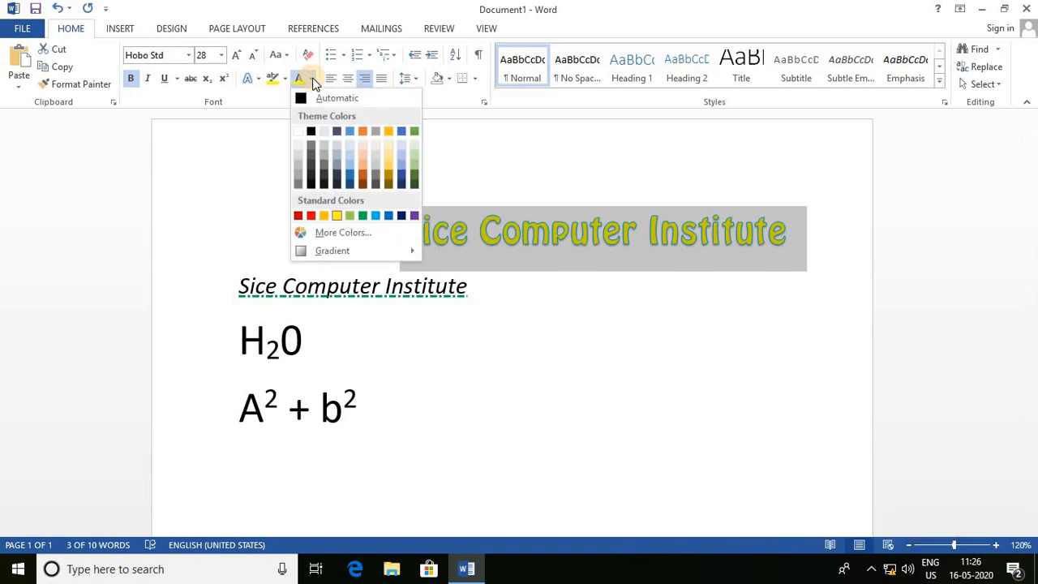
click(505, 254)
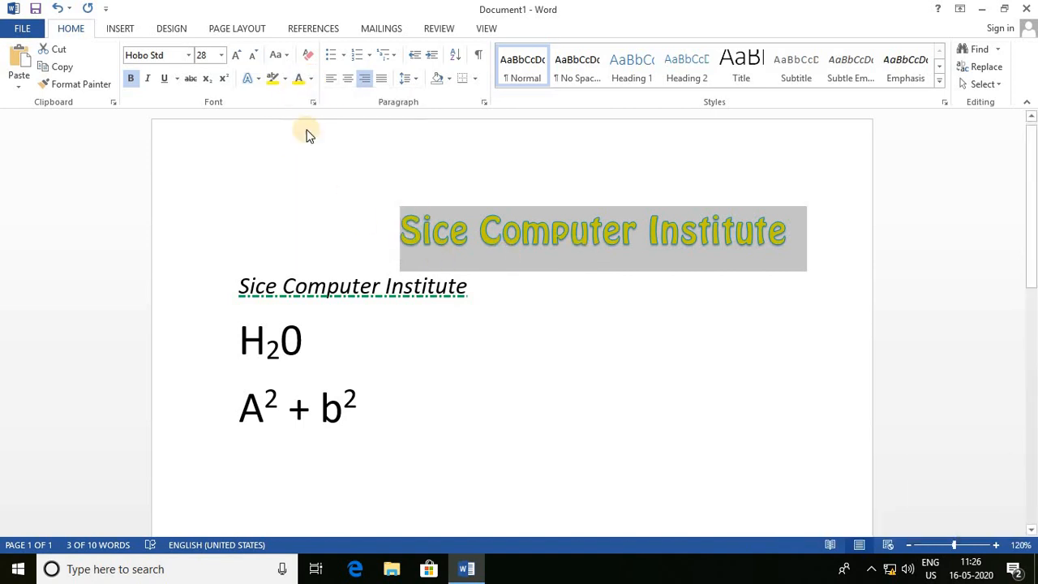
Give the first "Sice Computer Institute" line a dark red text outline and the smallest orange glow variation
click(257, 78)
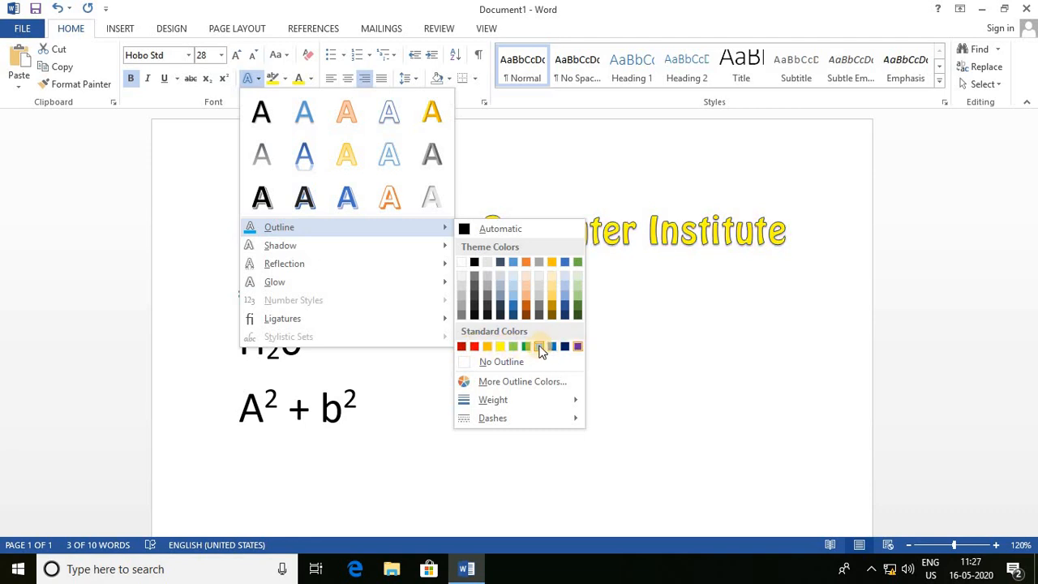
click(461, 346)
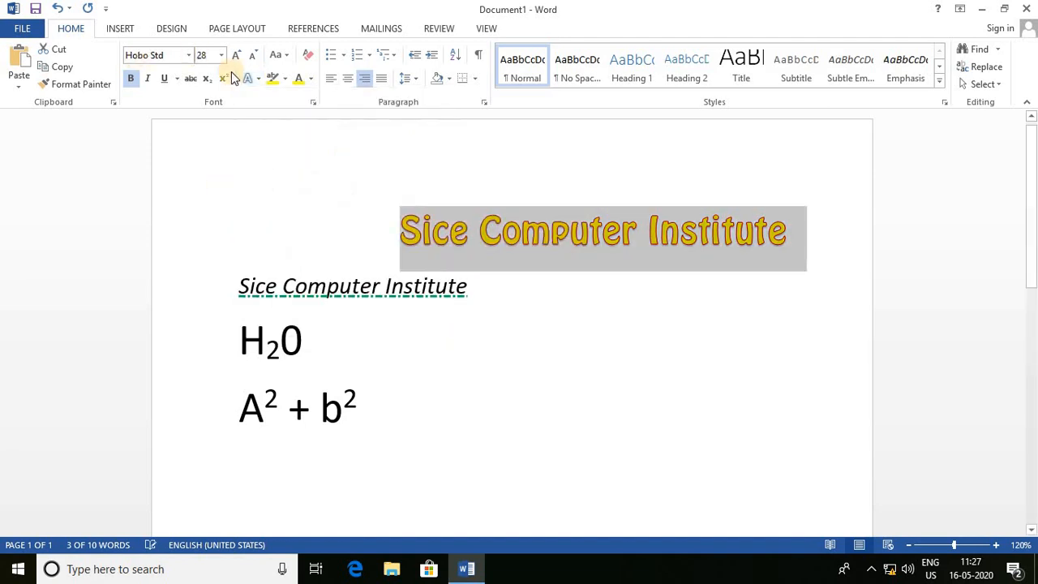
click(258, 80)
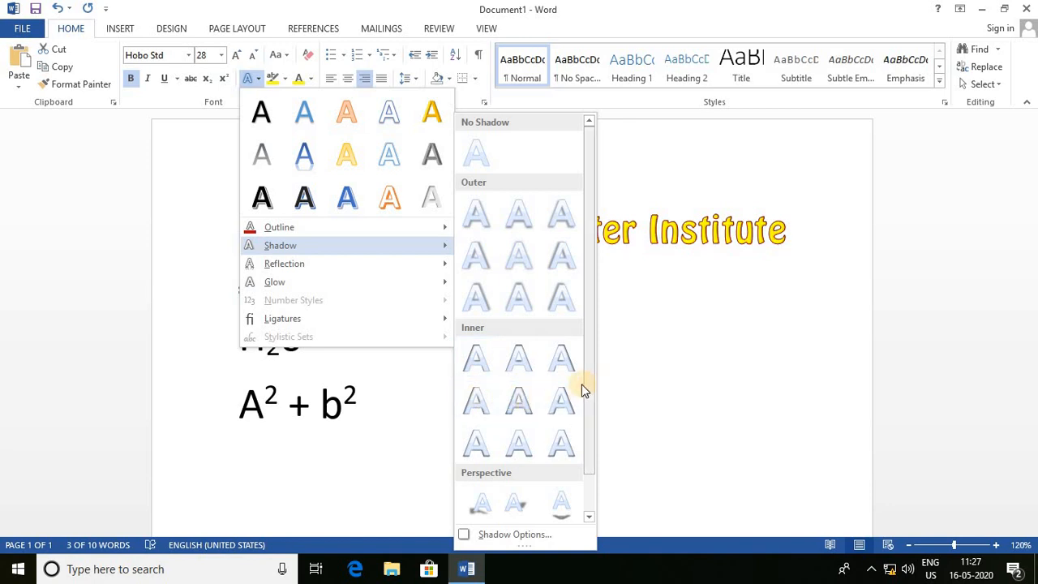
drag(586, 397, 591, 435)
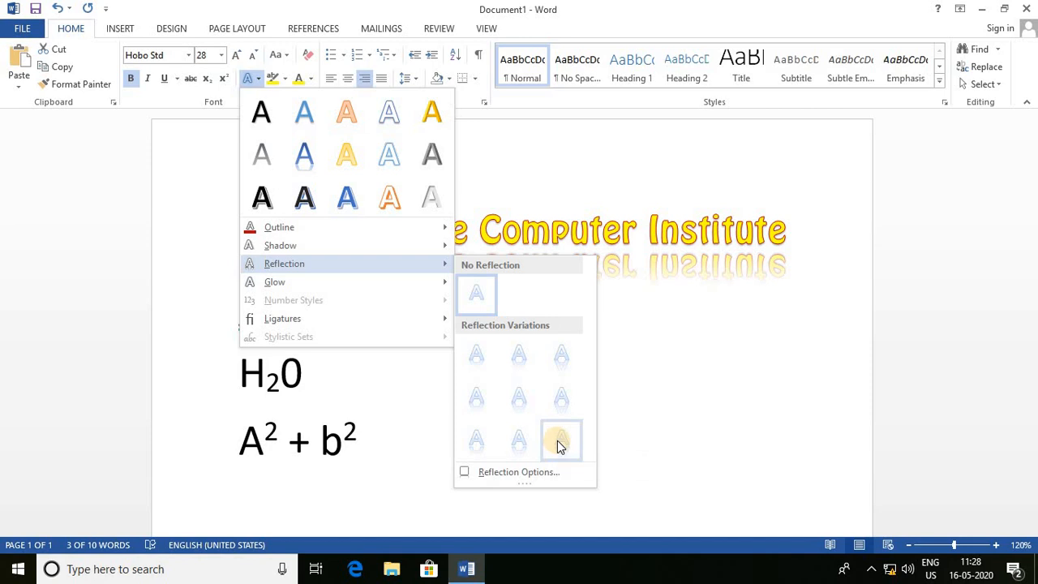
mouse_move(279, 284)
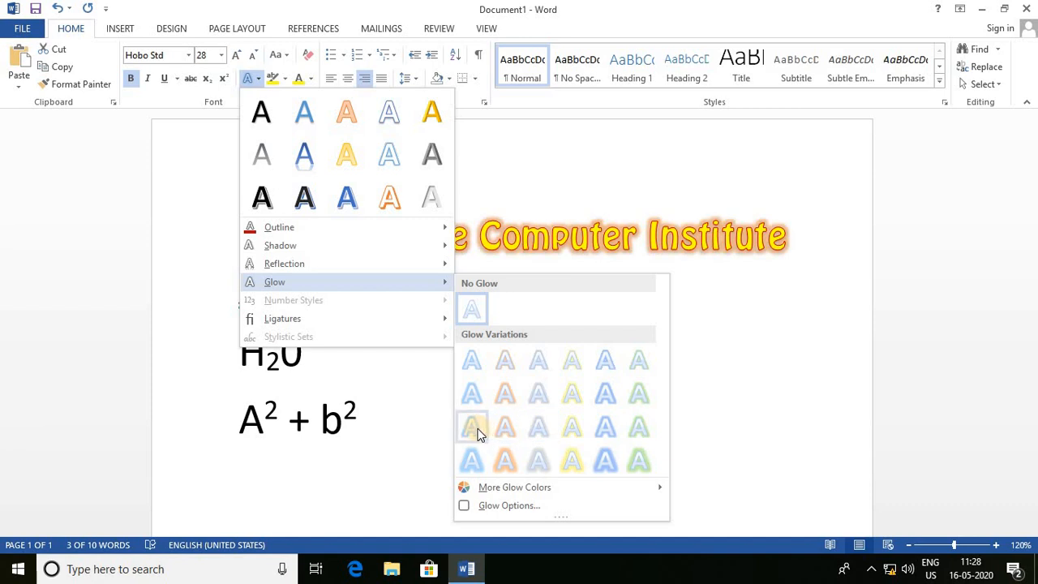
click(508, 365)
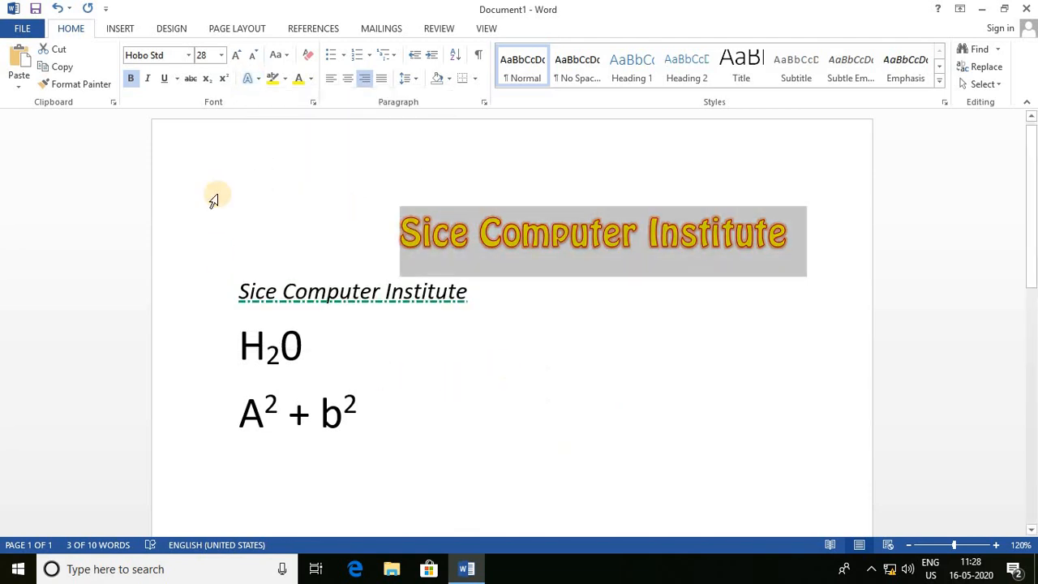
Left-align the first "Sice Computer Institute" line and deselect it
click(329, 79)
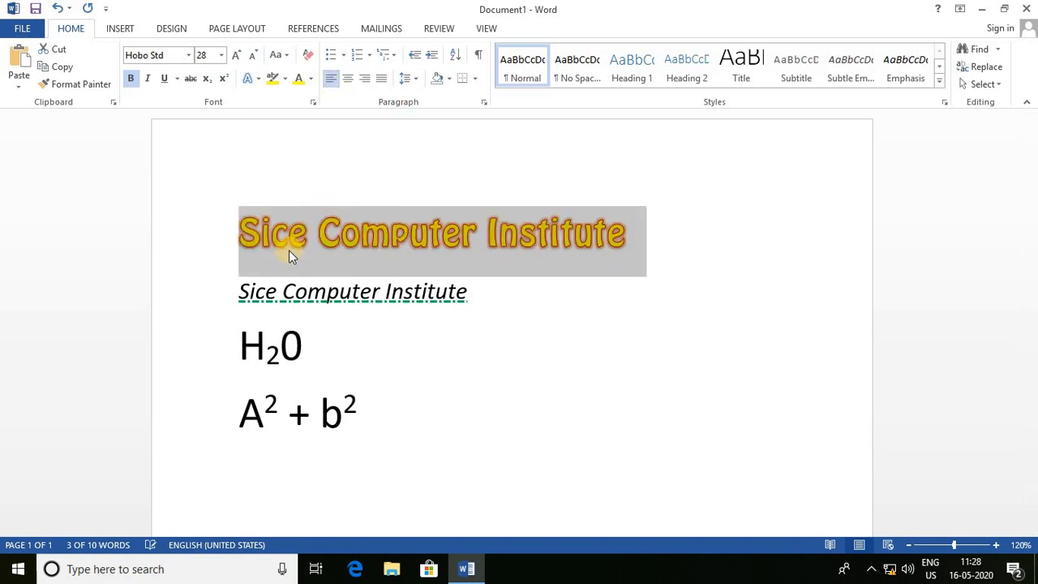
click(288, 79)
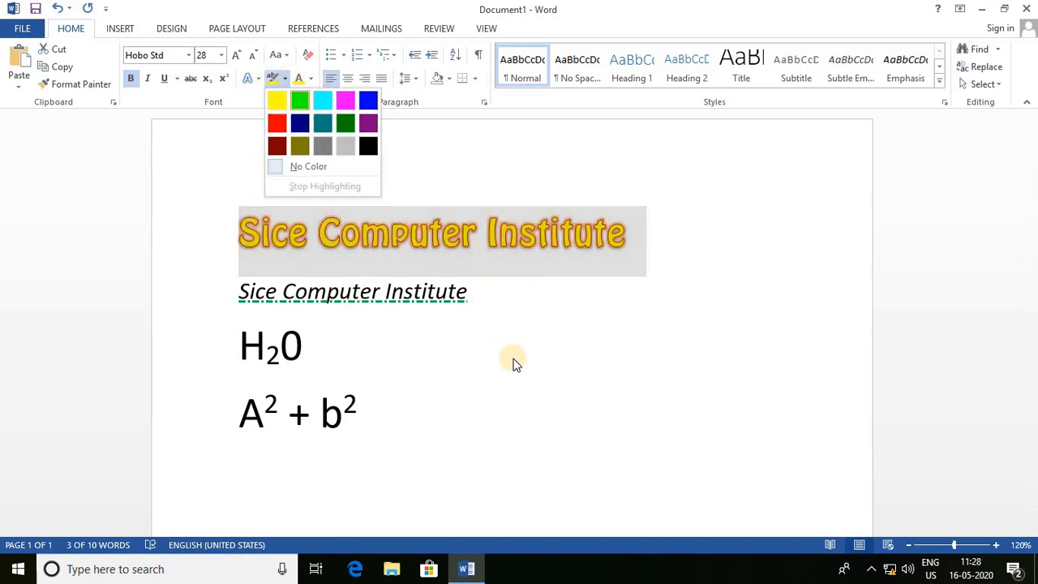
key(Escape)
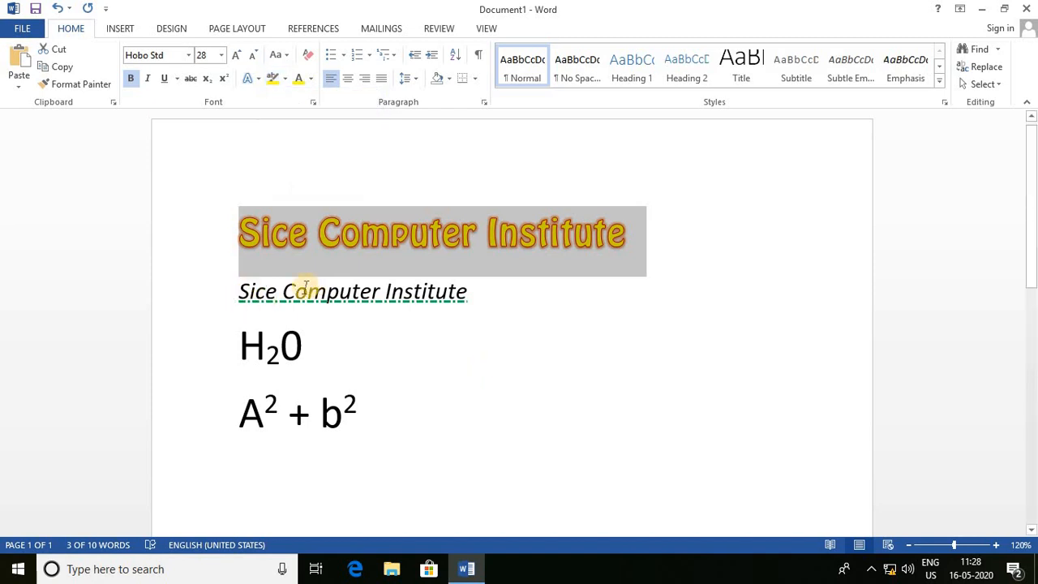
click(306, 345)
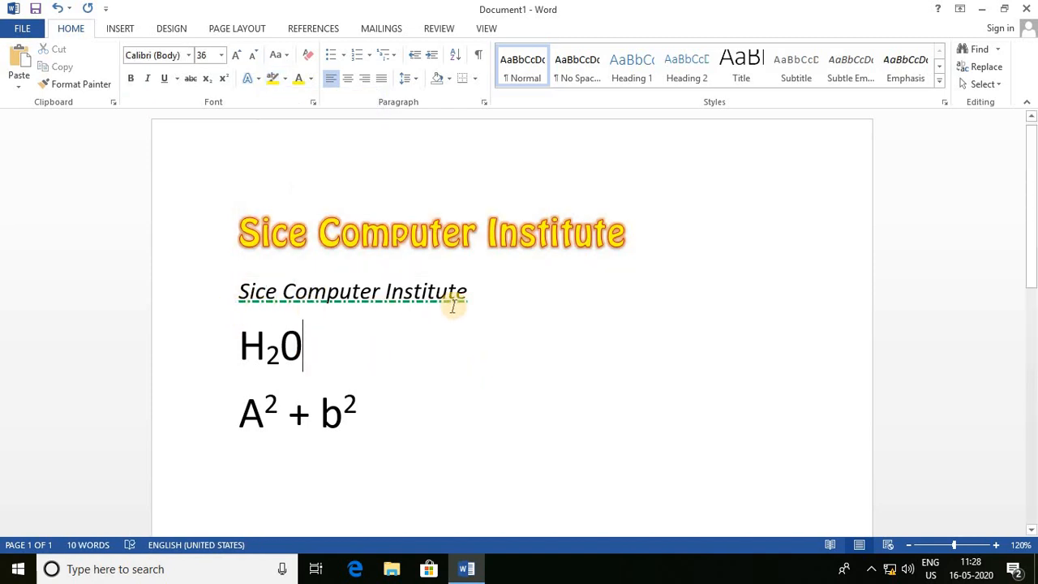
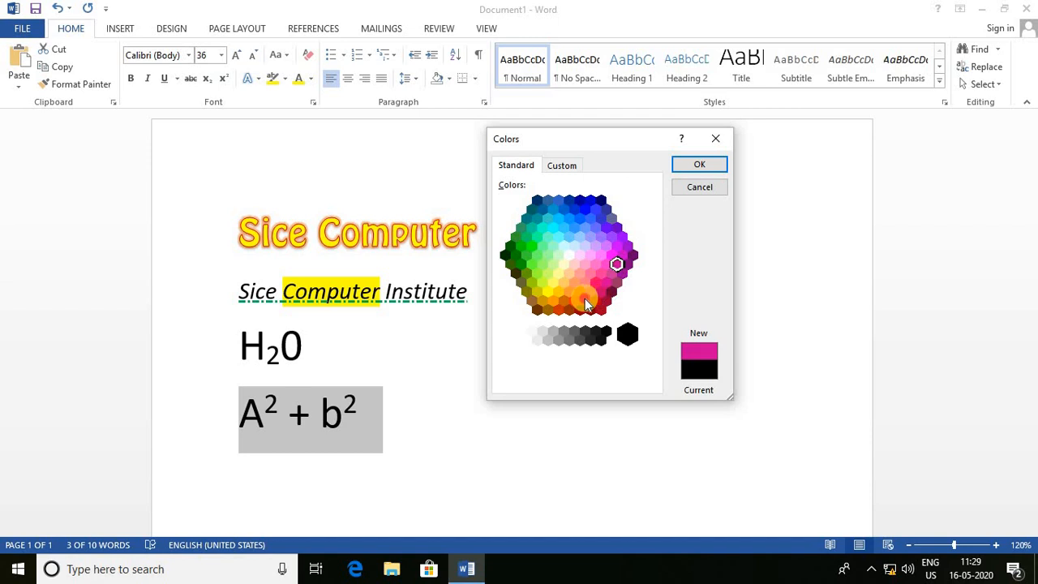
Try several red, orange, pink and magenta swatches from the standard palette for the "A² + b²" line
click(584, 297)
click(572, 303)
click(559, 310)
click(590, 292)
click(598, 282)
click(605, 274)
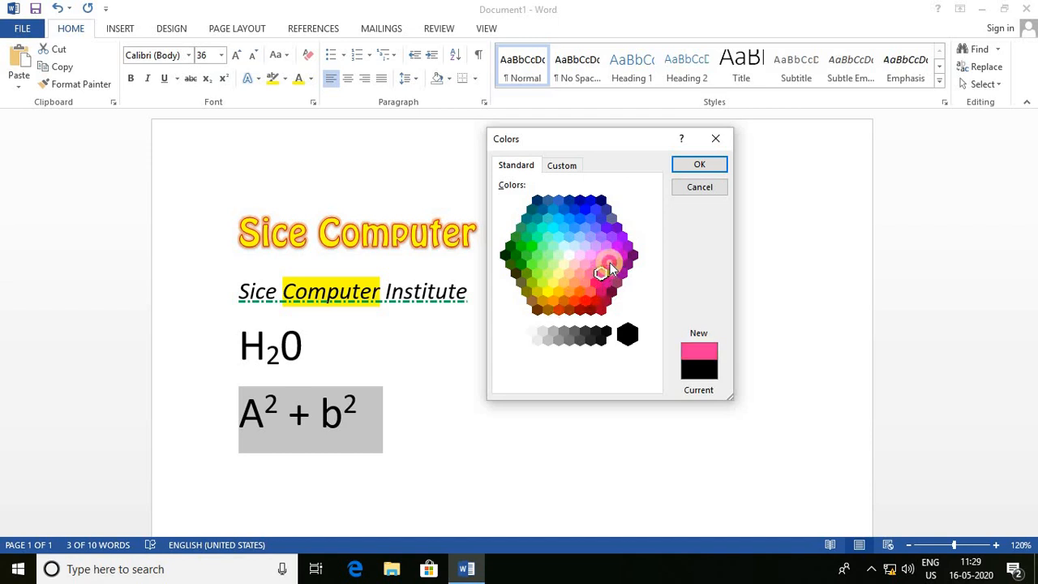
click(611, 256)
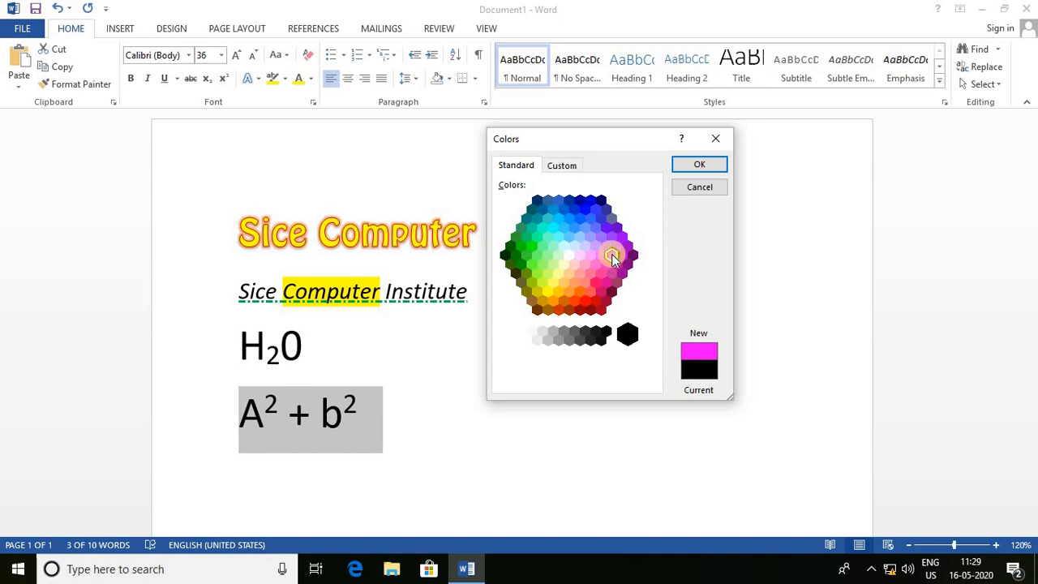
Set the font colour of the "A² + b²" line to a custom green with slightly darkened luminance
click(558, 167)
click(543, 211)
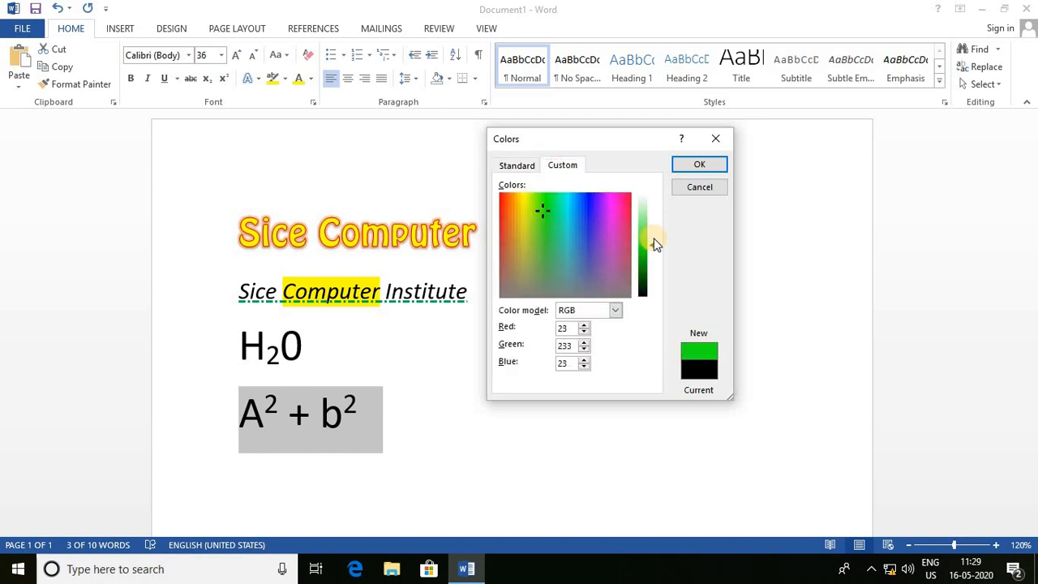
mouse_move(654, 242)
mouse_down()
mouse_move(649, 215)
mouse_move(650, 279)
mouse_move(646, 209)
mouse_move(651, 249)
mouse_up()
click(689, 165)
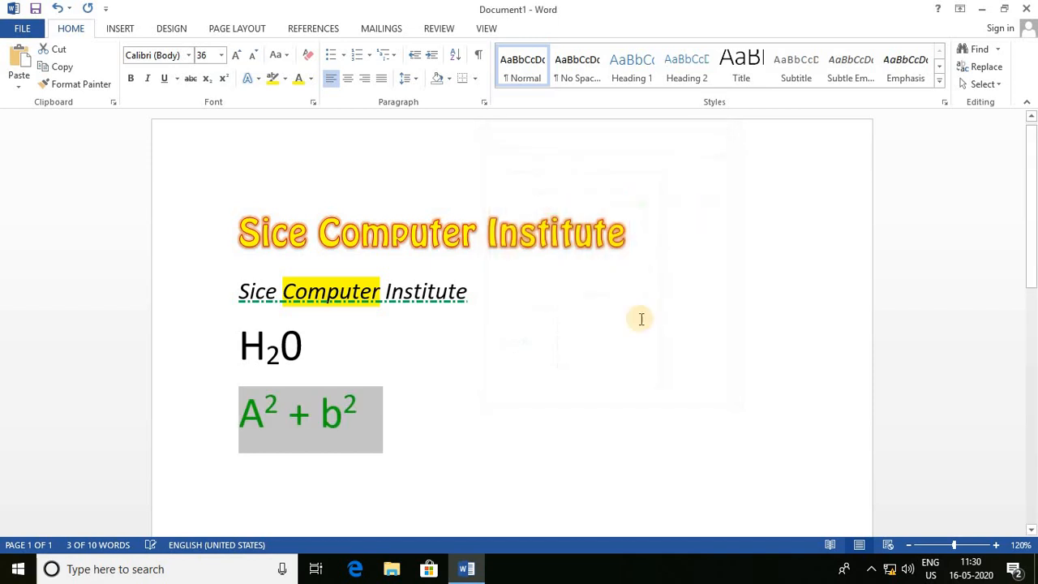
Apply the dark gradient variation radiating from the centre to the "A² + b²" line and deselect it
click(310, 81)
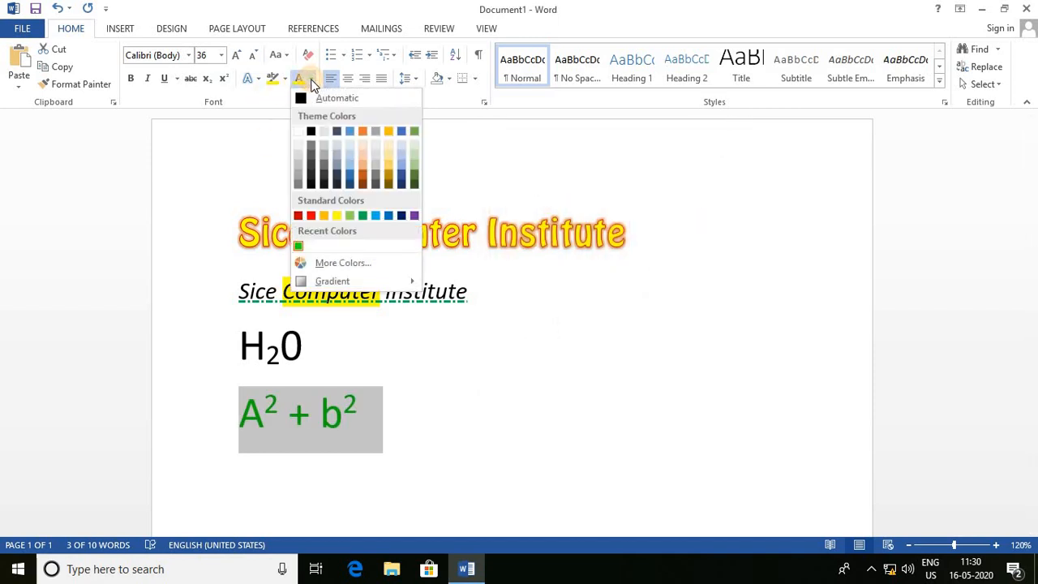
mouse_move(347, 285)
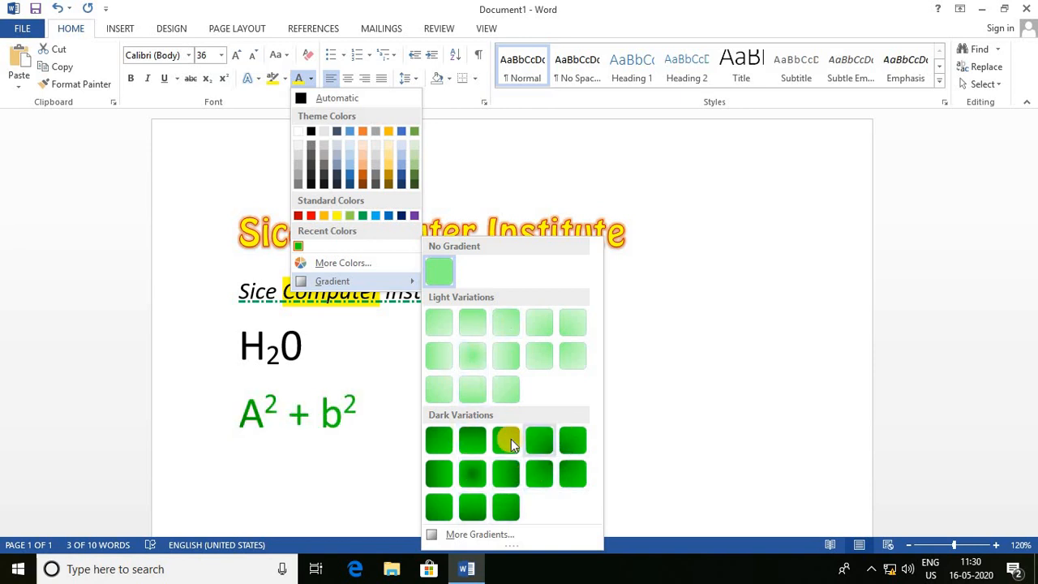
click(475, 477)
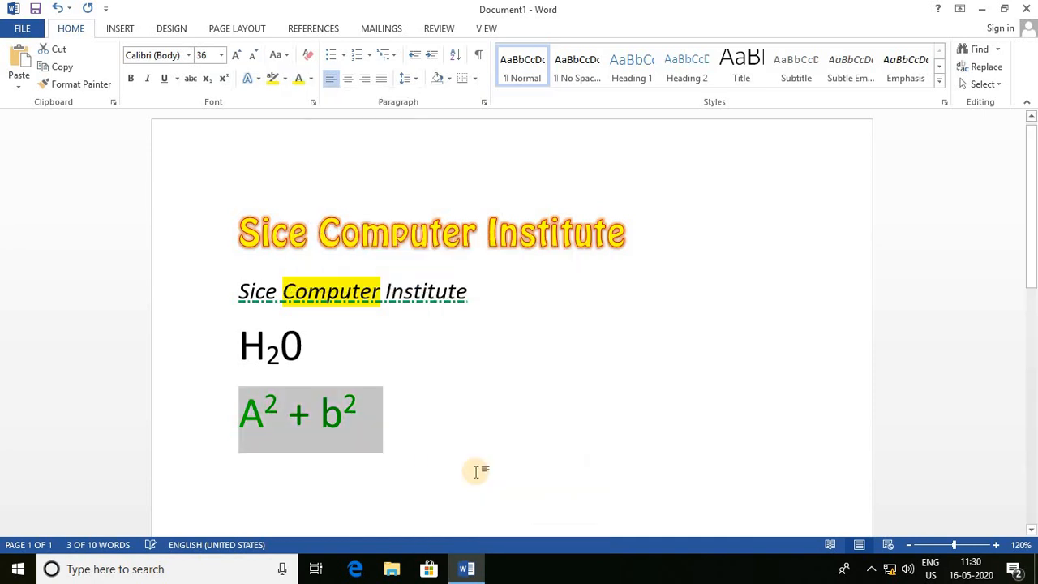
click(400, 423)
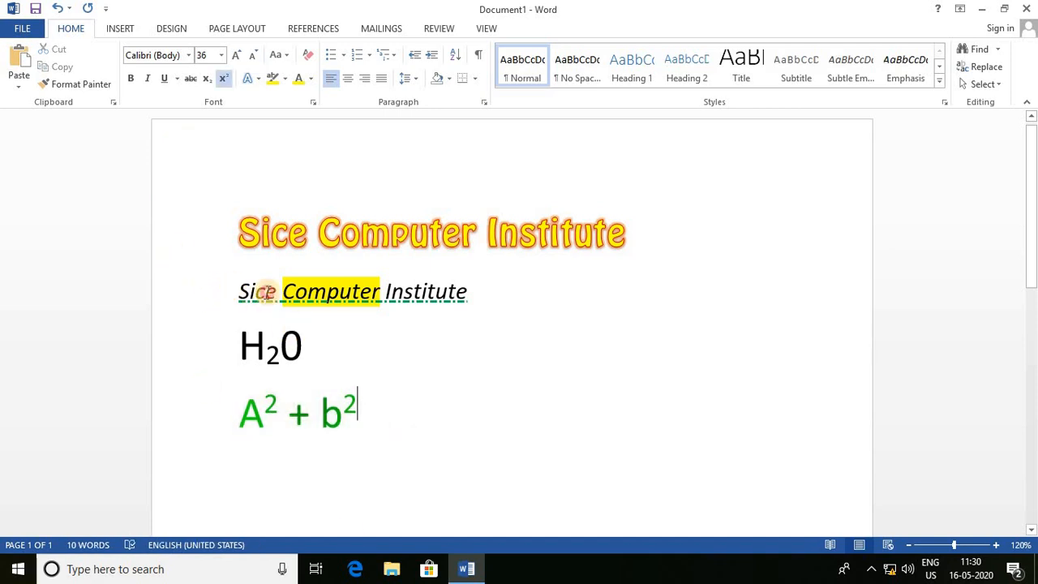
Delete all the text lines so the document is empty
drag(262, 294, 476, 431)
key(Delete)
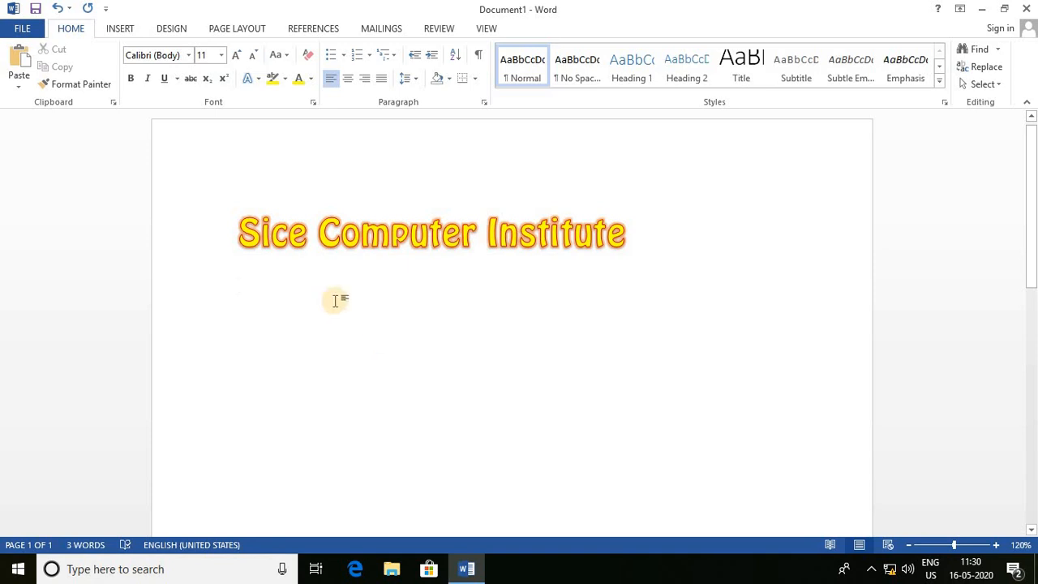
drag(238, 234, 630, 232)
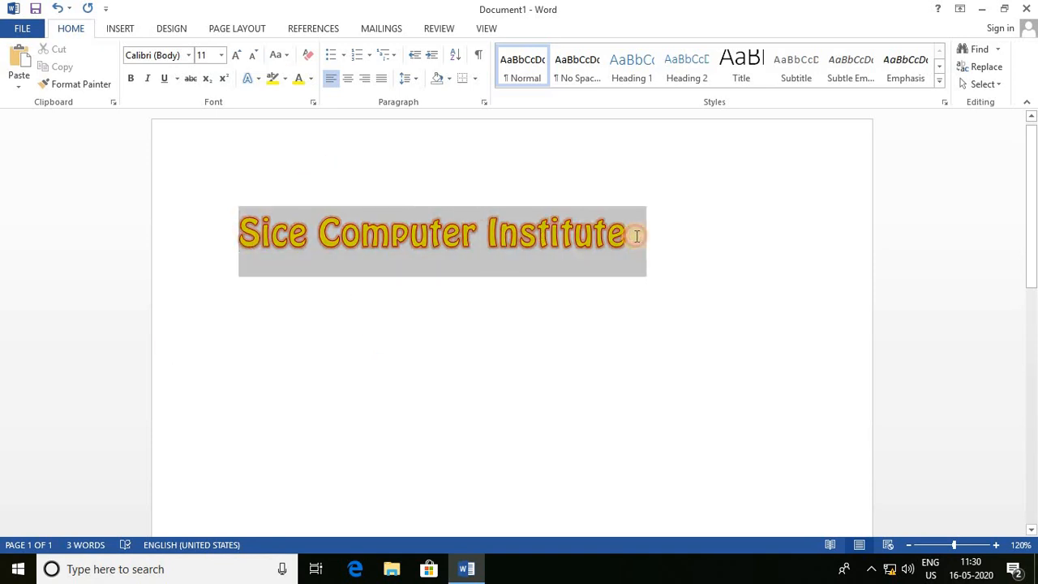
key(Delete)
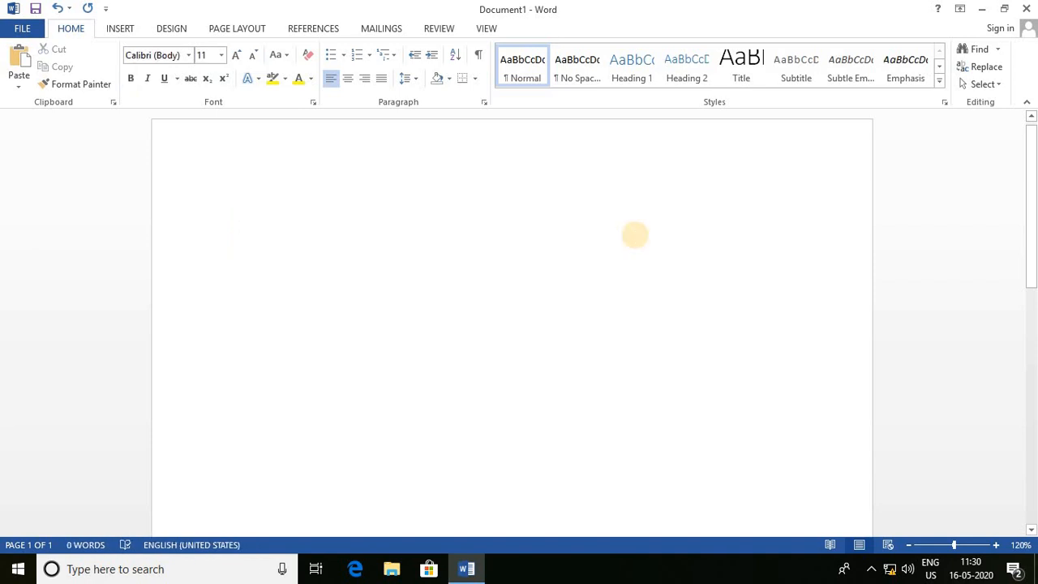
Fill the empty document with sample paragraphs using =rand()
text(=rand)
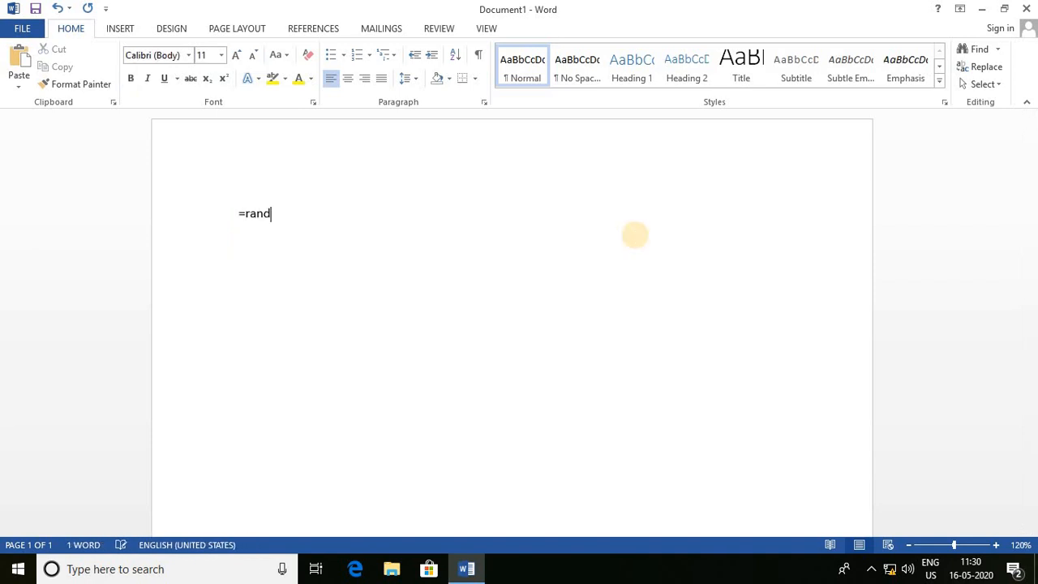
text(())
key(Return)
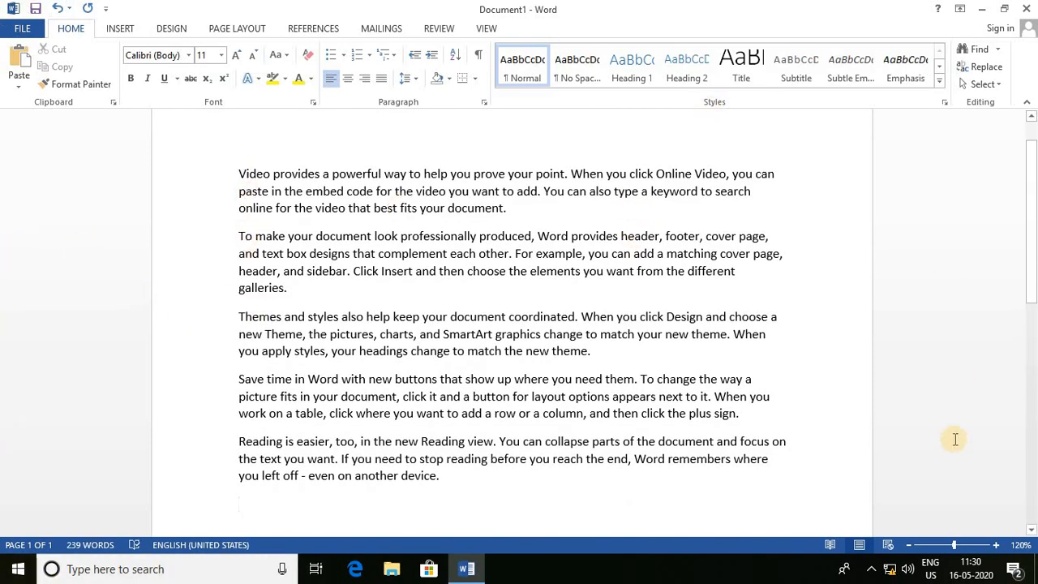
Apply Sentence case to the first paragraph, starting "Video provides a powerful way", and deselect it
drag(239, 174, 753, 207)
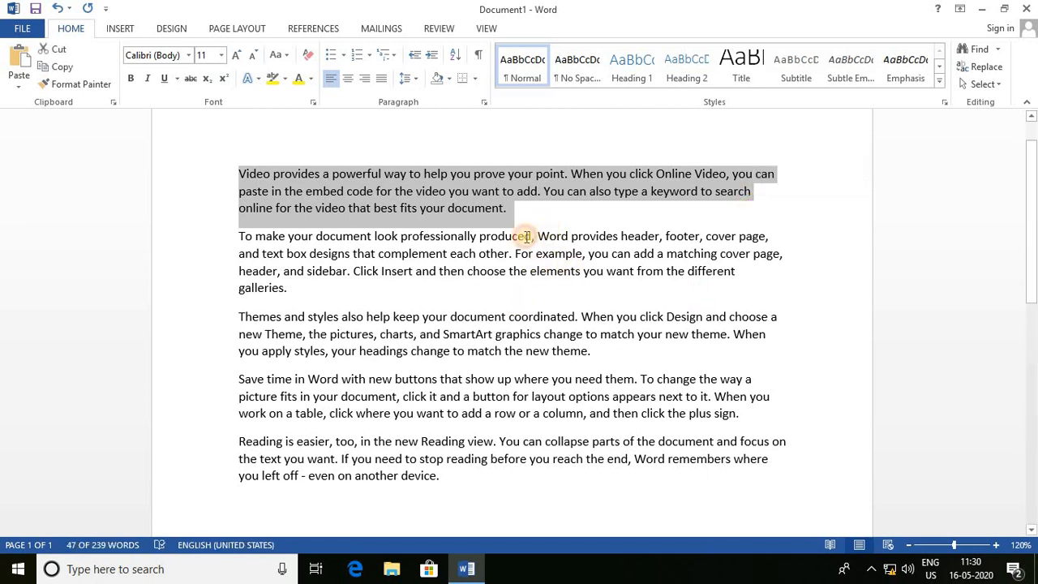
key(Right)
drag(235, 172, 734, 204)
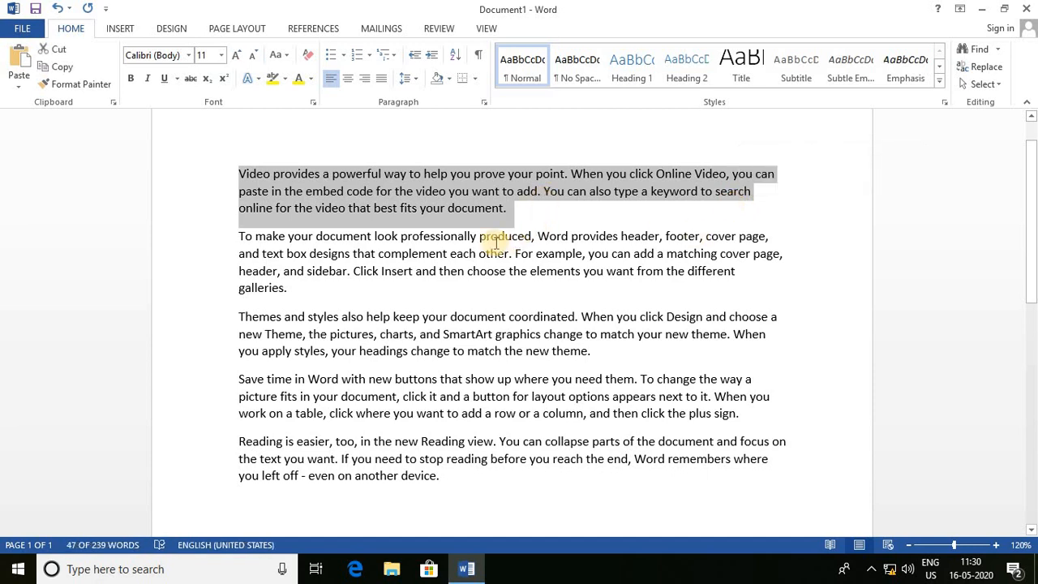
click(287, 57)
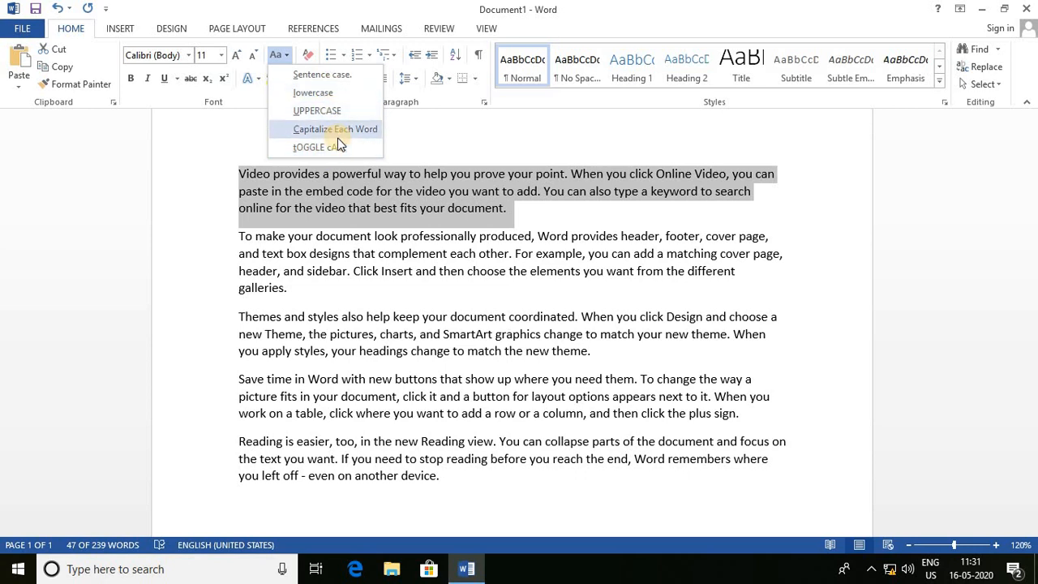
click(361, 286)
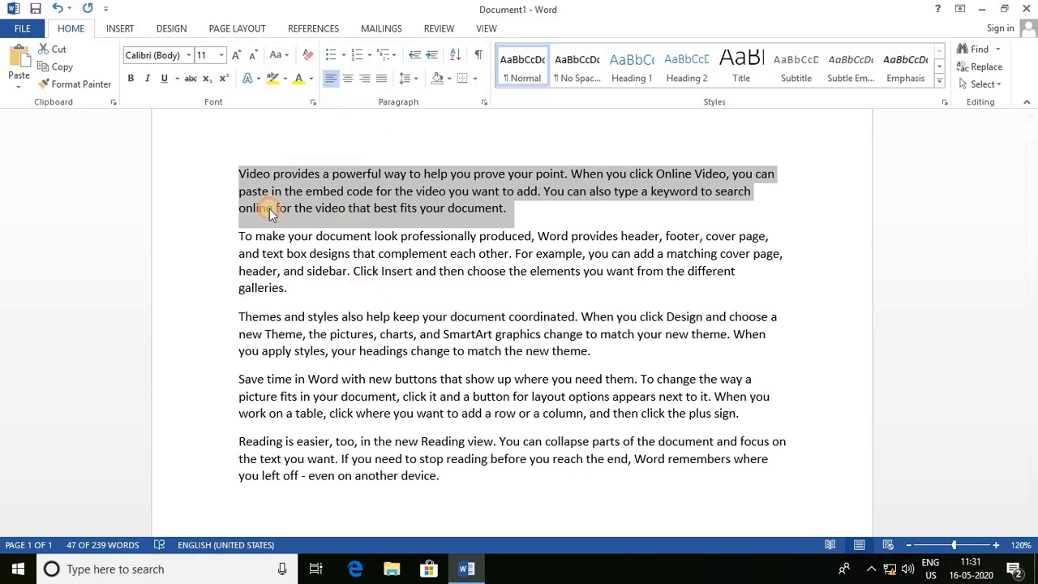
click(289, 57)
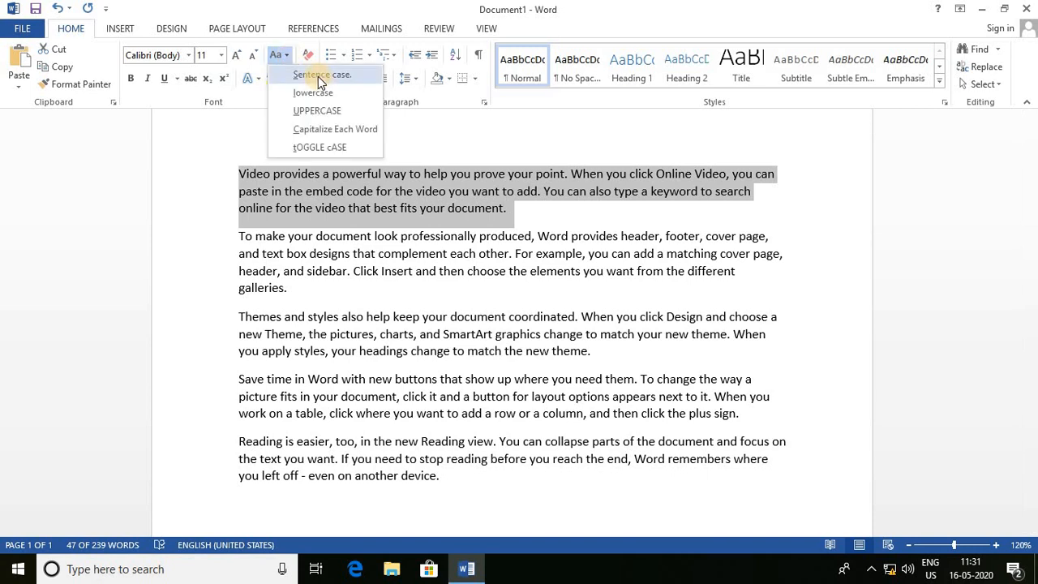
click(318, 76)
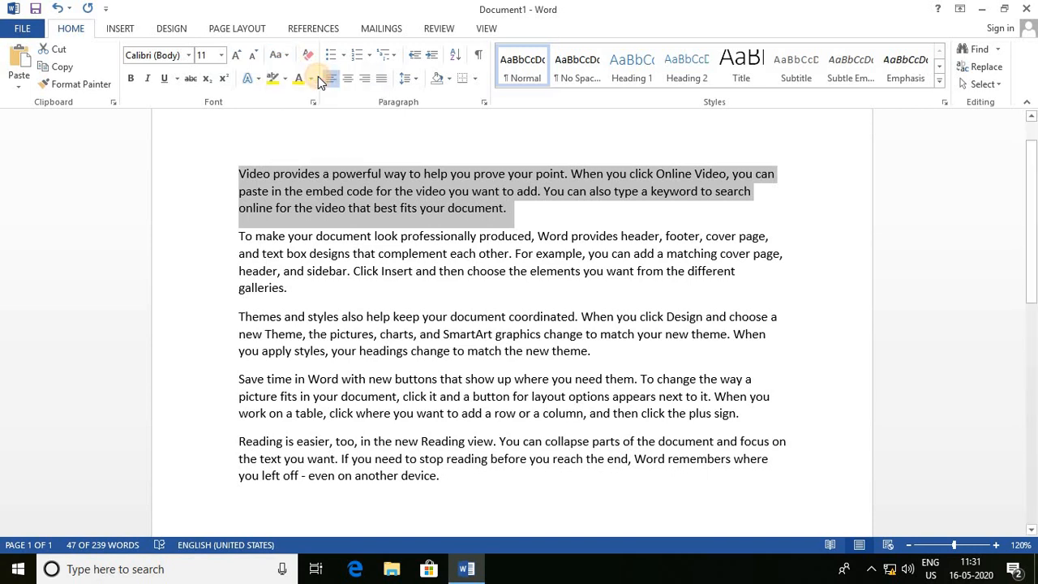
click(519, 209)
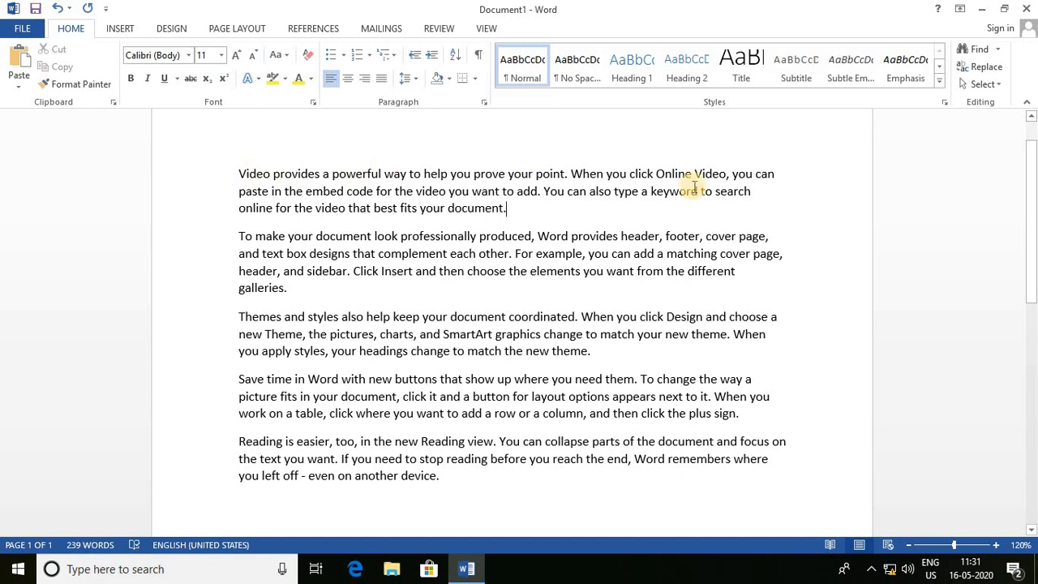
Convert the entire first paragraph to lowercase
click(281, 56)
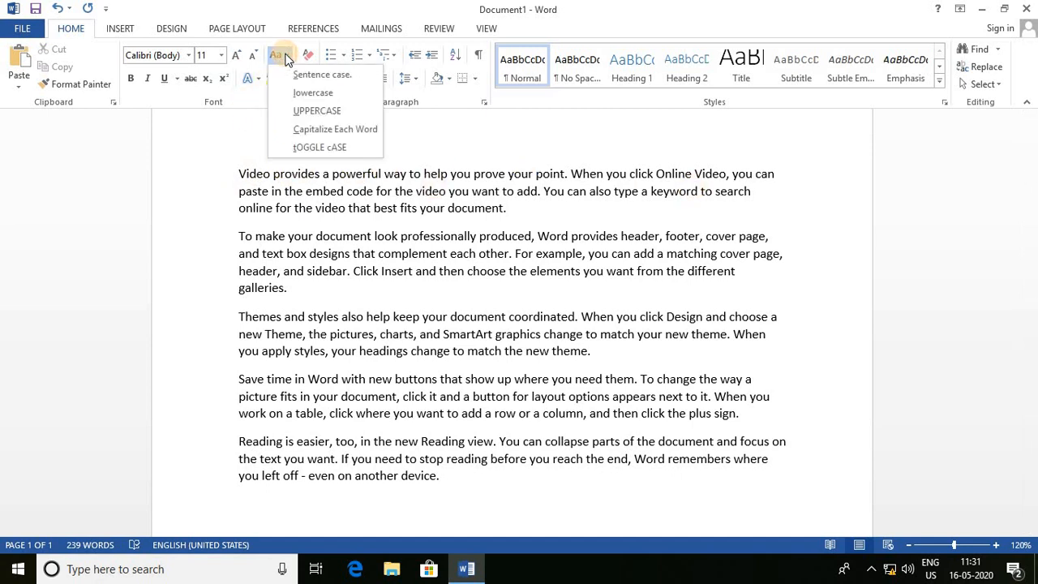
click(302, 193)
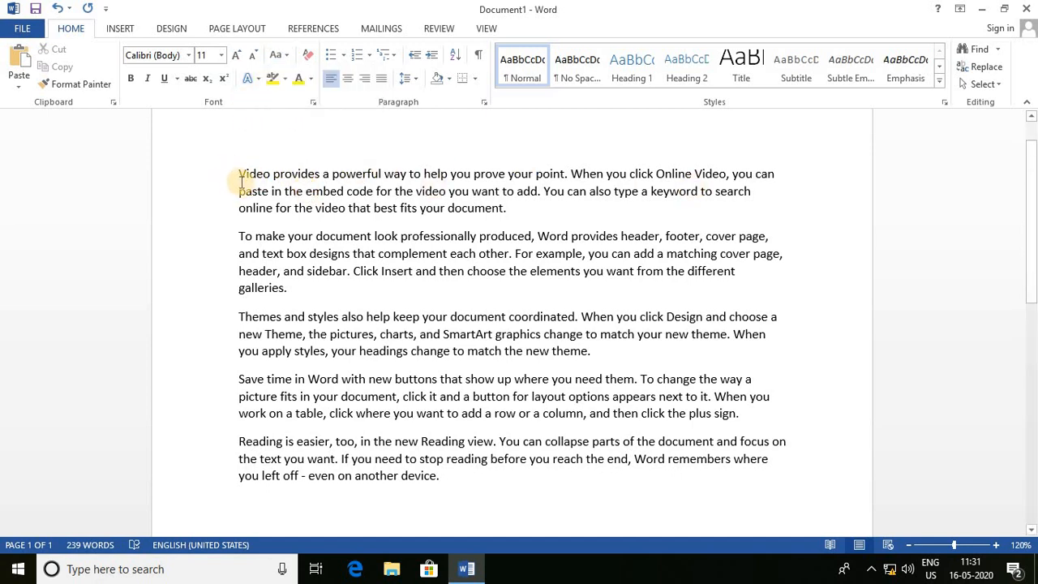
drag(241, 181, 775, 210)
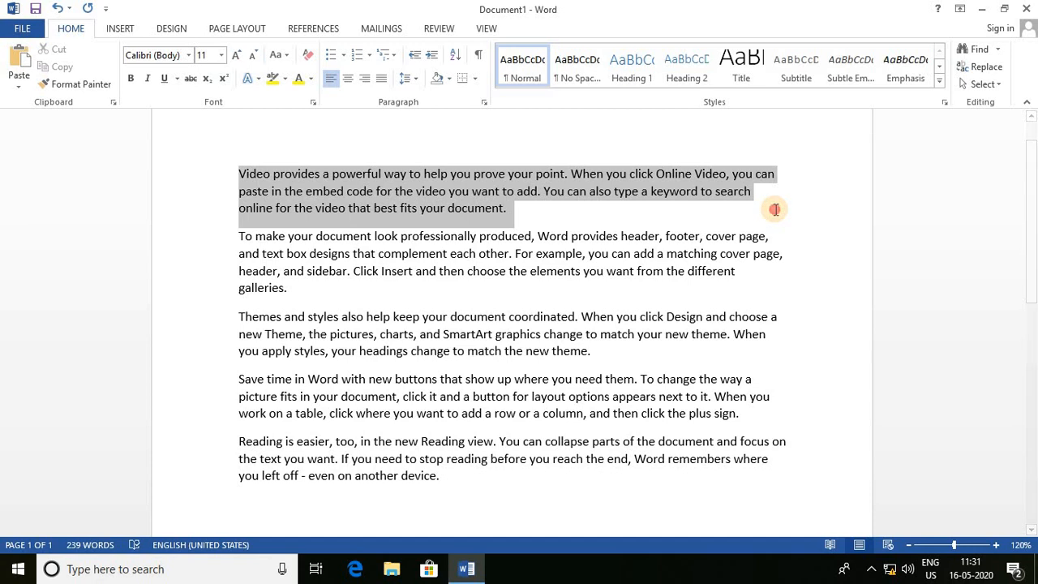
drag(775, 209, 775, 209)
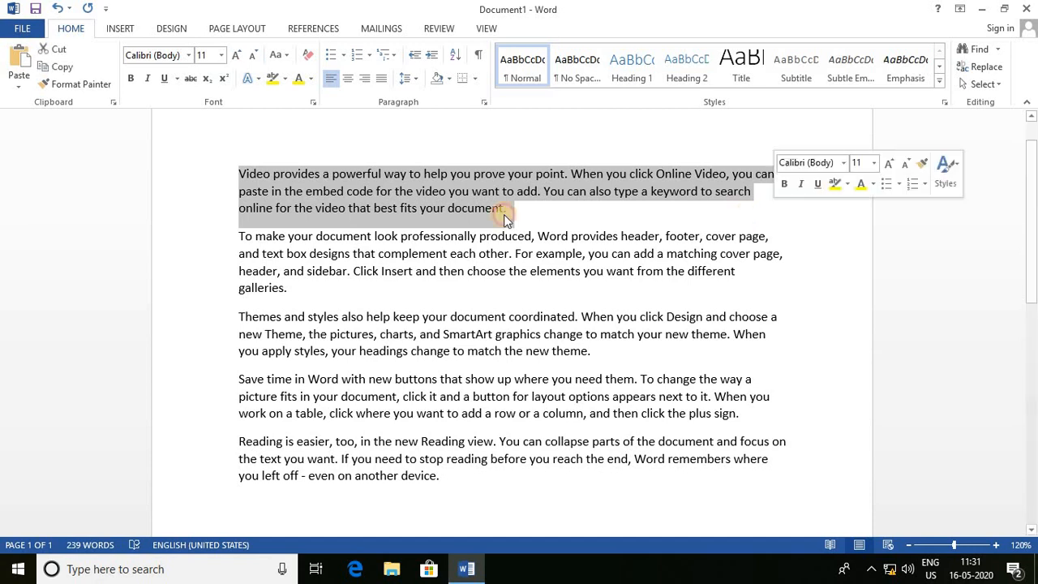
click(290, 60)
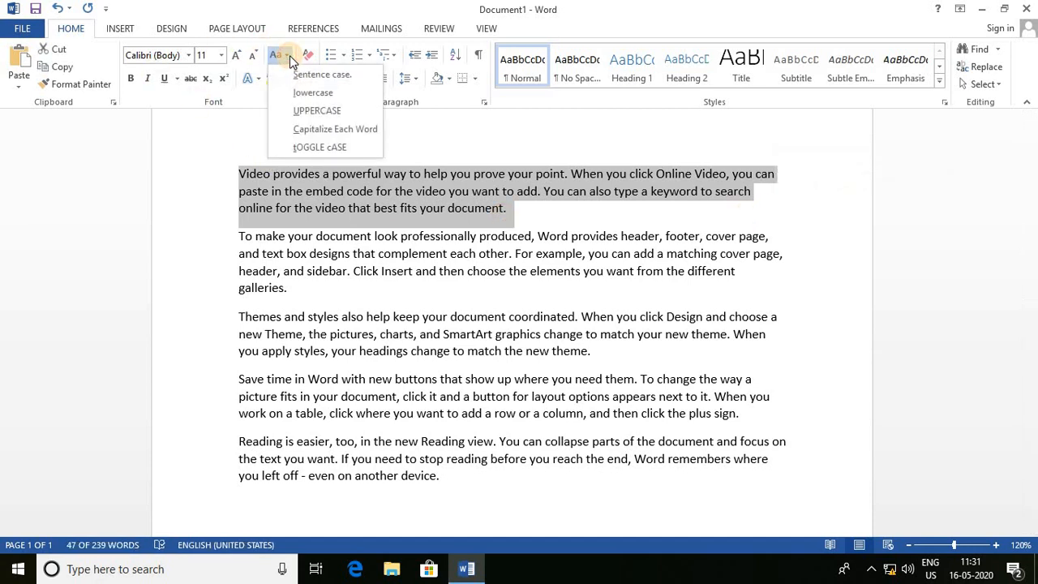
click(298, 95)
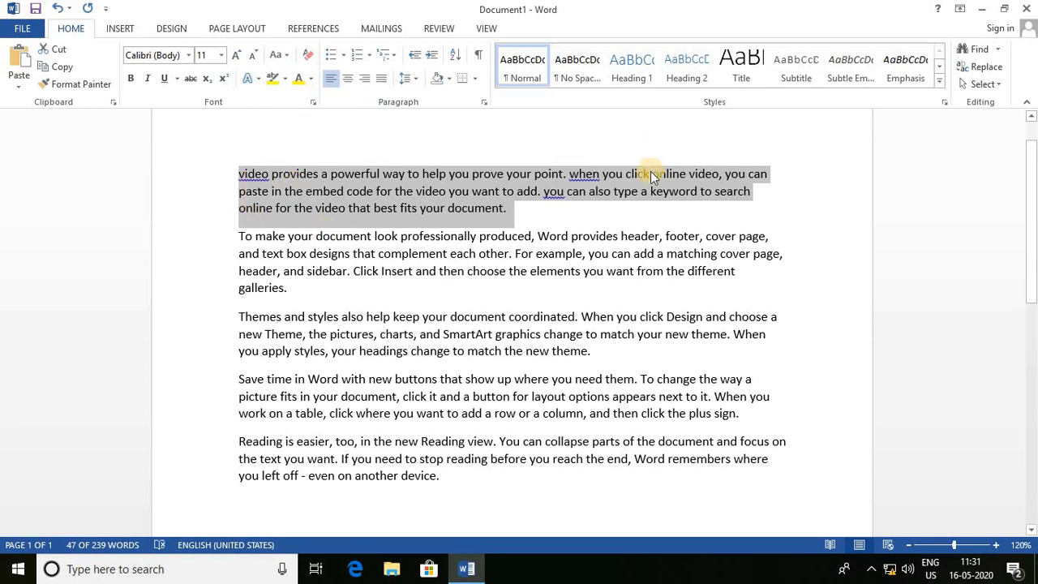
Change the first paragraph to UPPERCASE and replace that with Capitalize Each Word
click(284, 58)
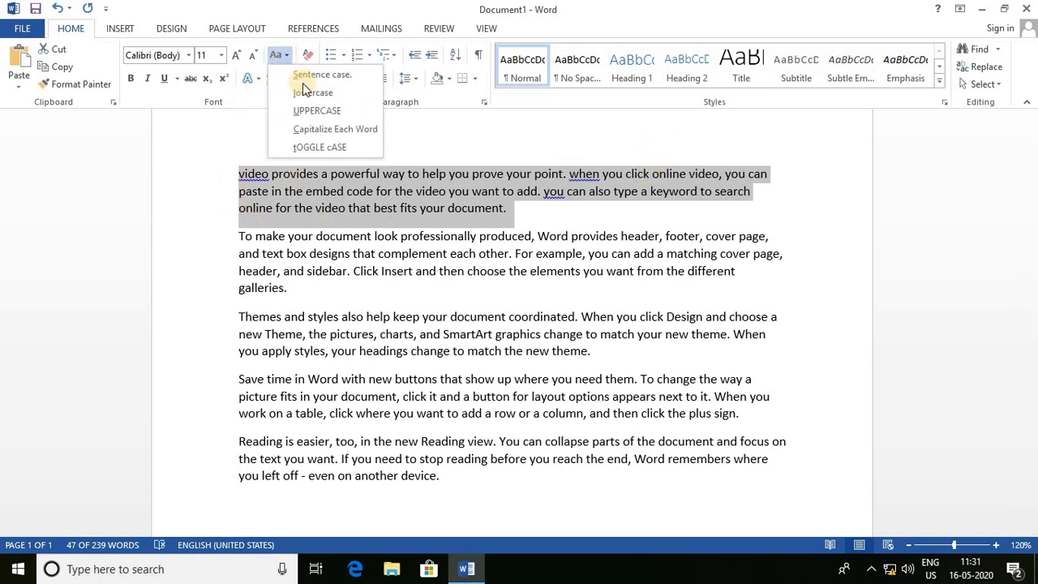
click(312, 112)
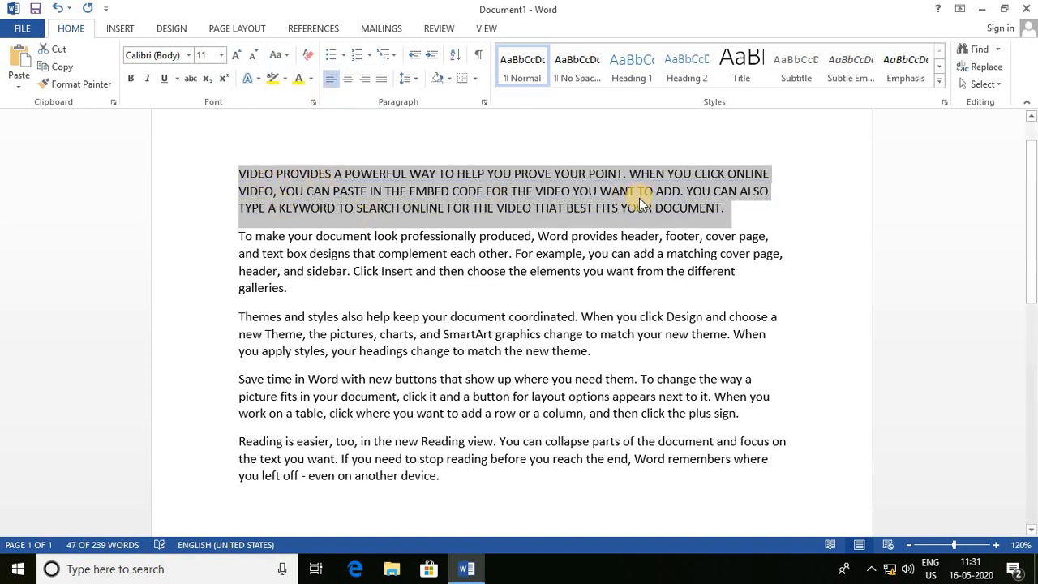
click(283, 56)
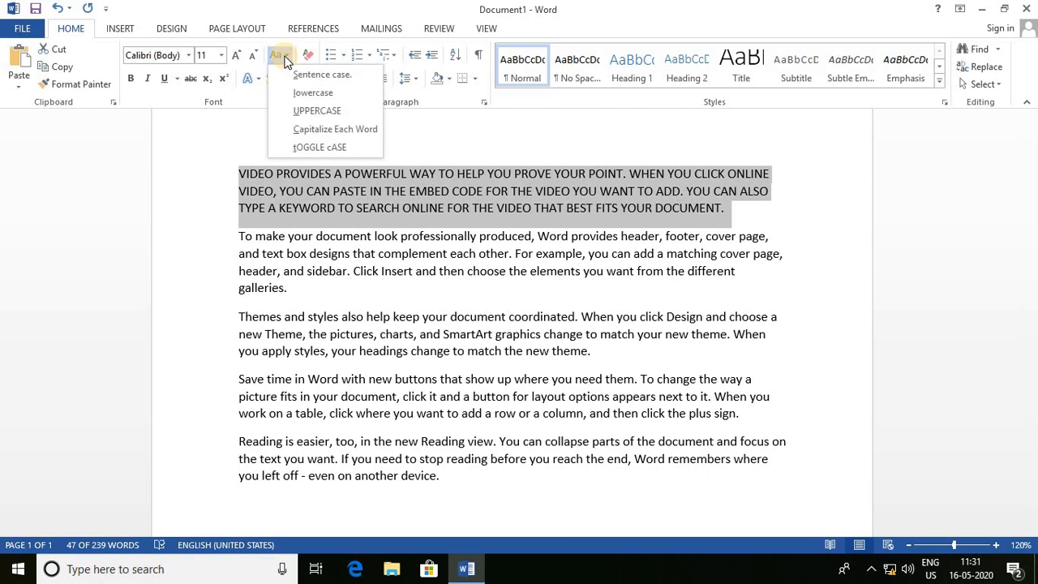
click(312, 129)
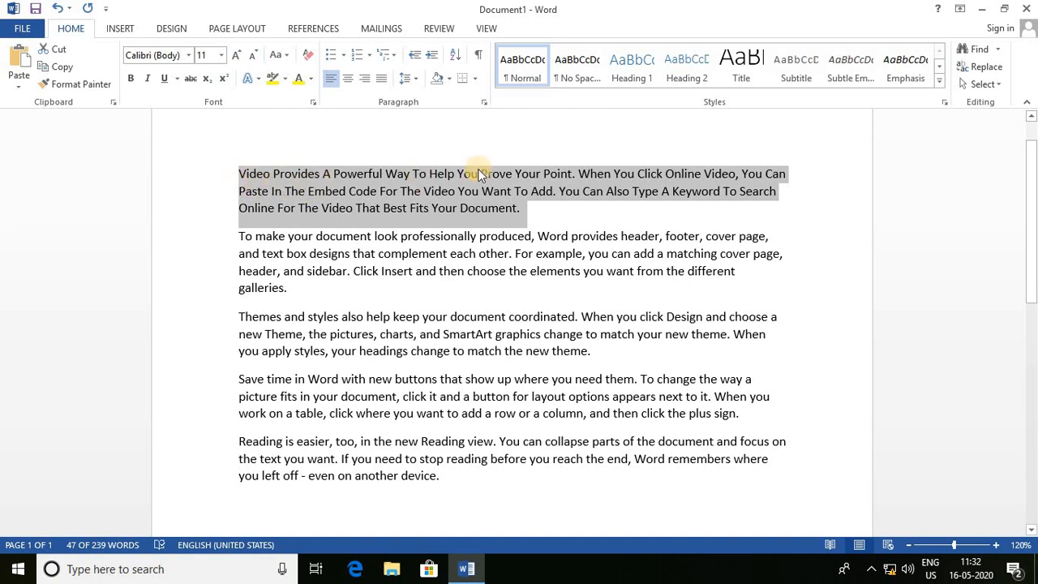
Apply tOGGLE cASE to the first paragraph
click(285, 59)
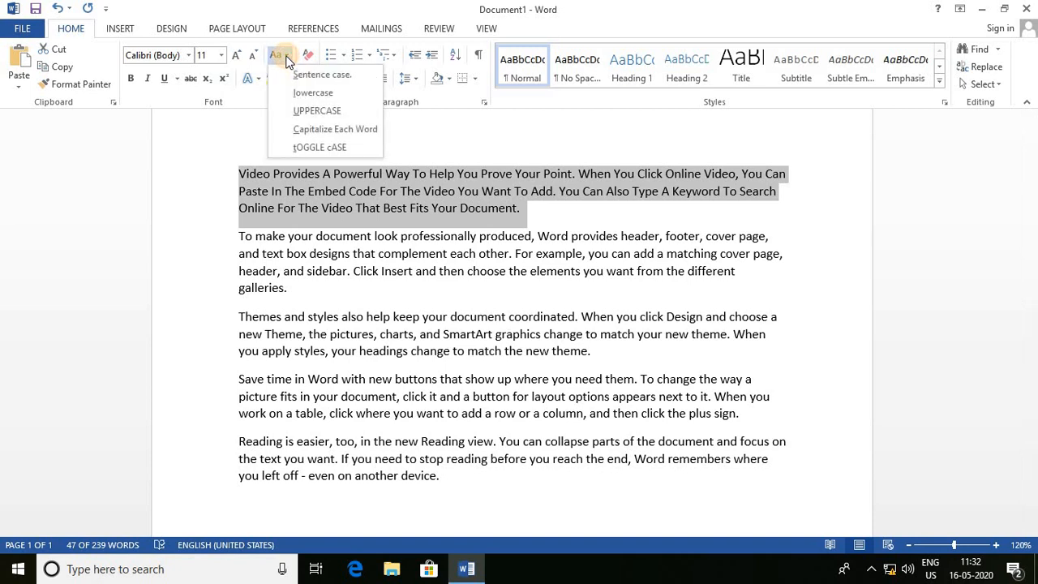
click(308, 148)
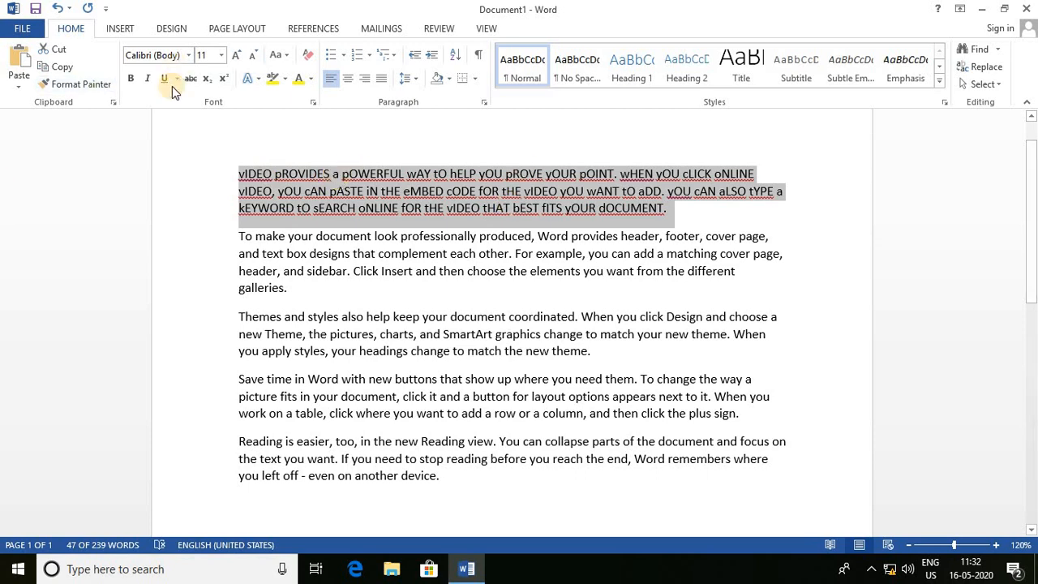
Convert the toggled-case first paragraph to UPPERCASE
click(287, 56)
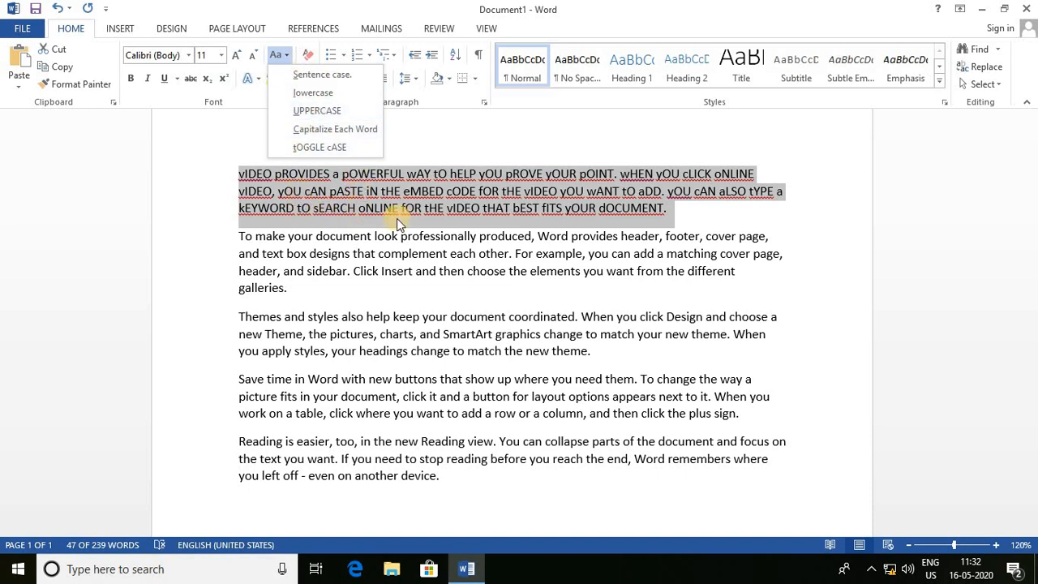
click(573, 247)
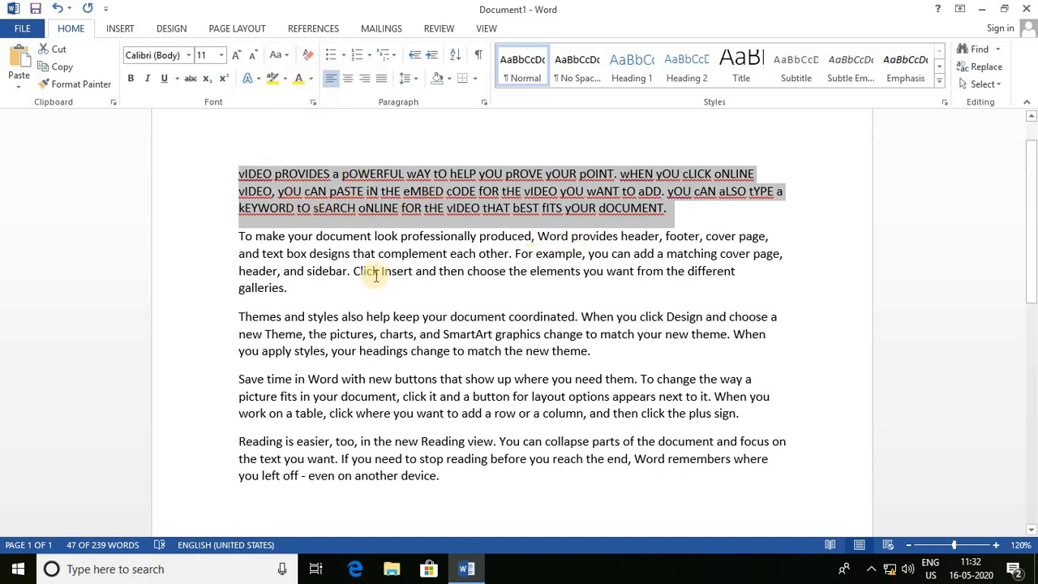
click(276, 54)
click(303, 110)
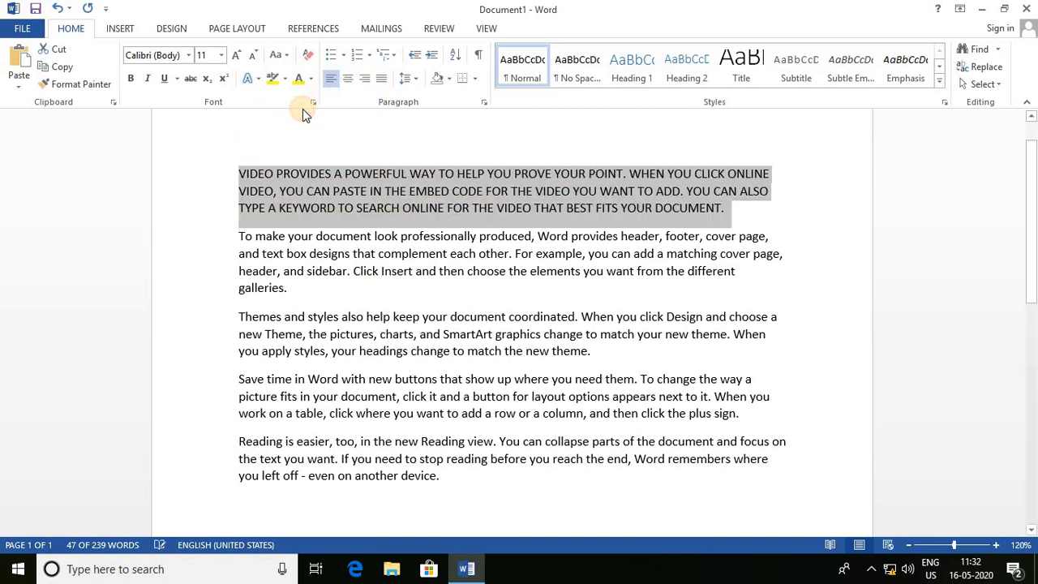
Set the font colour of the first sentence to standard Green and apply the gold fill text effect to it
click(339, 253)
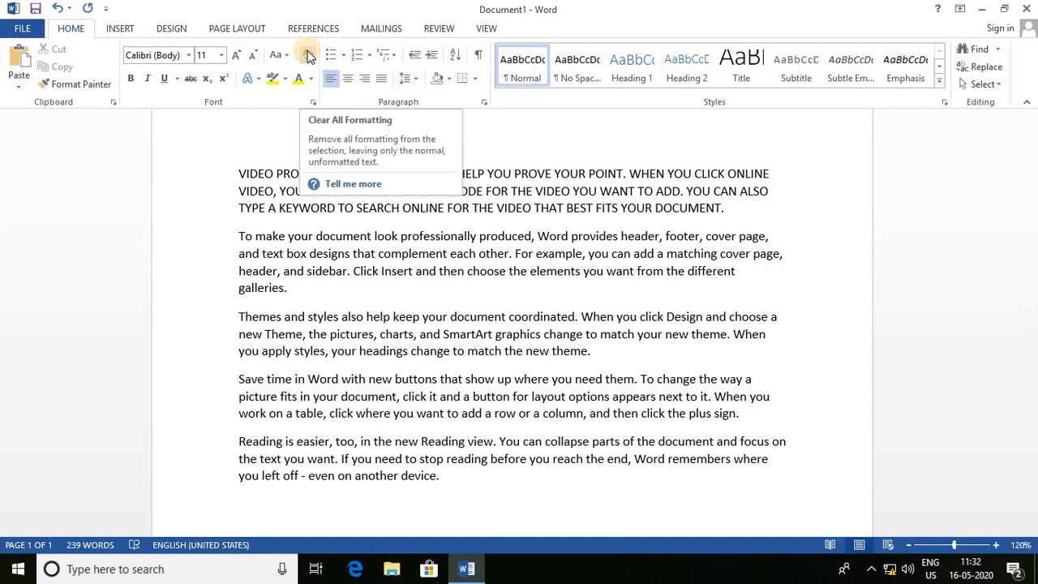
click(384, 271)
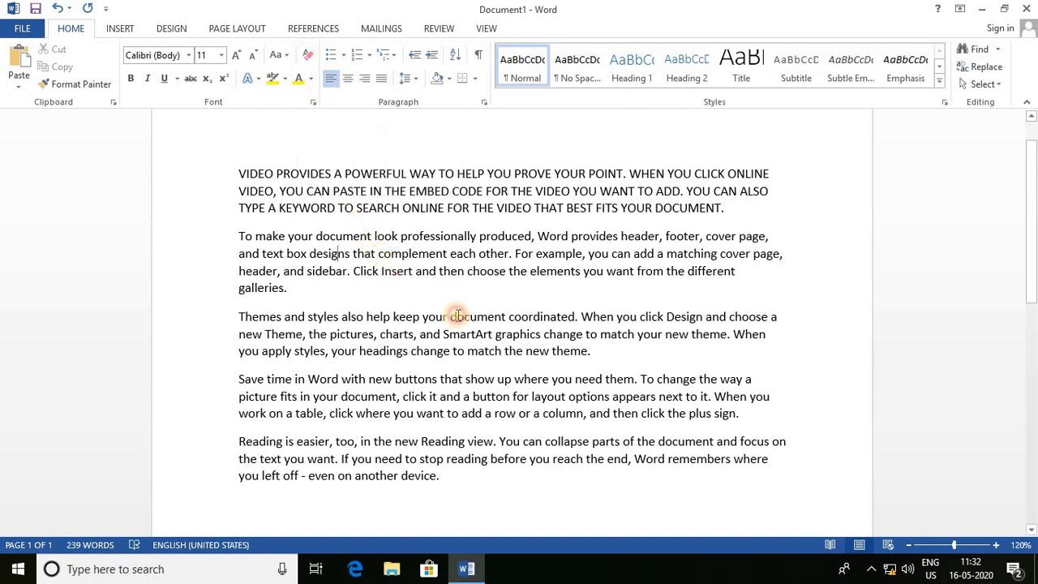
drag(237, 173, 621, 172)
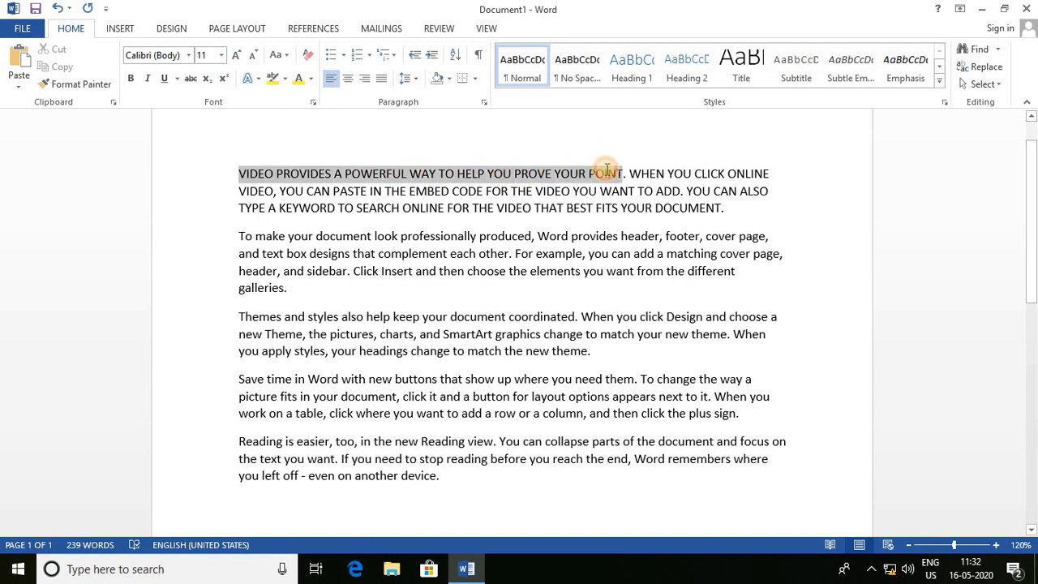
click(310, 78)
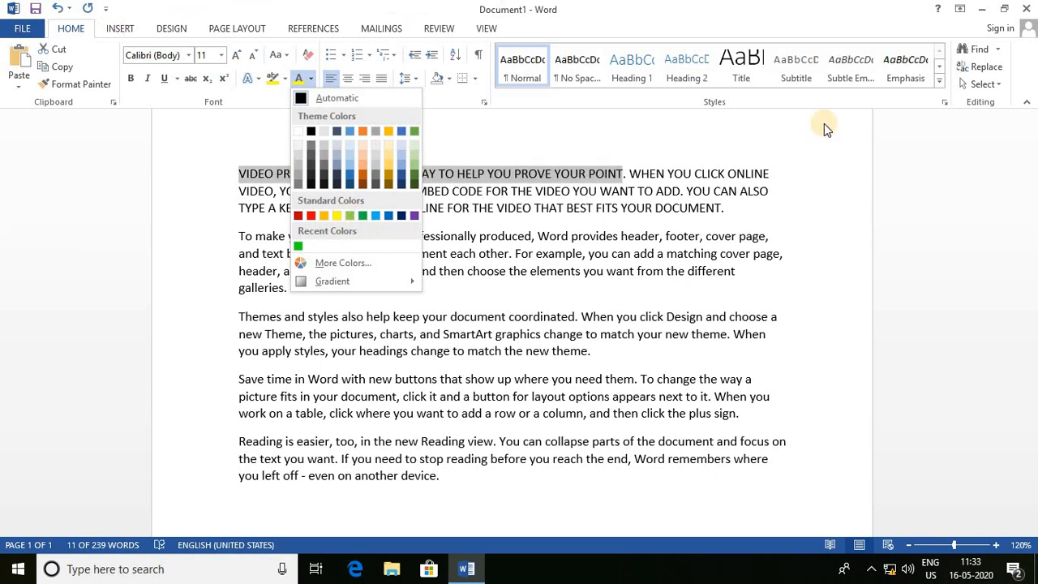
click(361, 214)
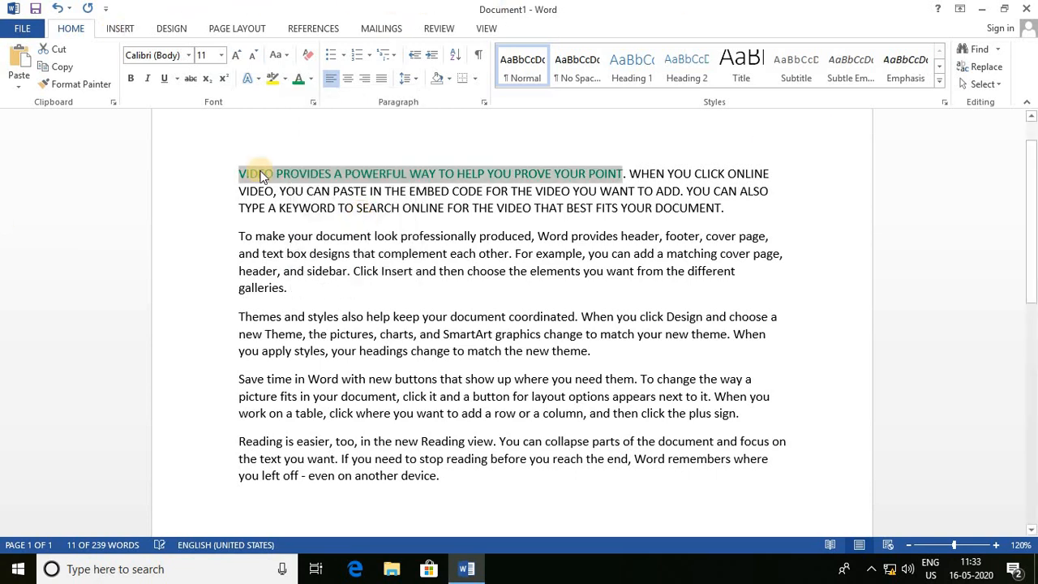
click(253, 78)
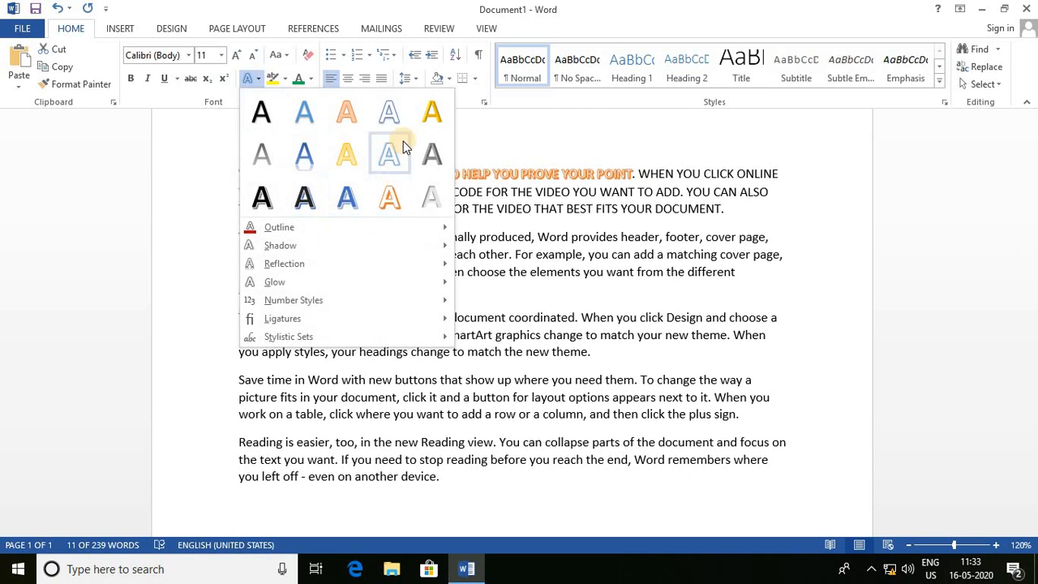
click(422, 119)
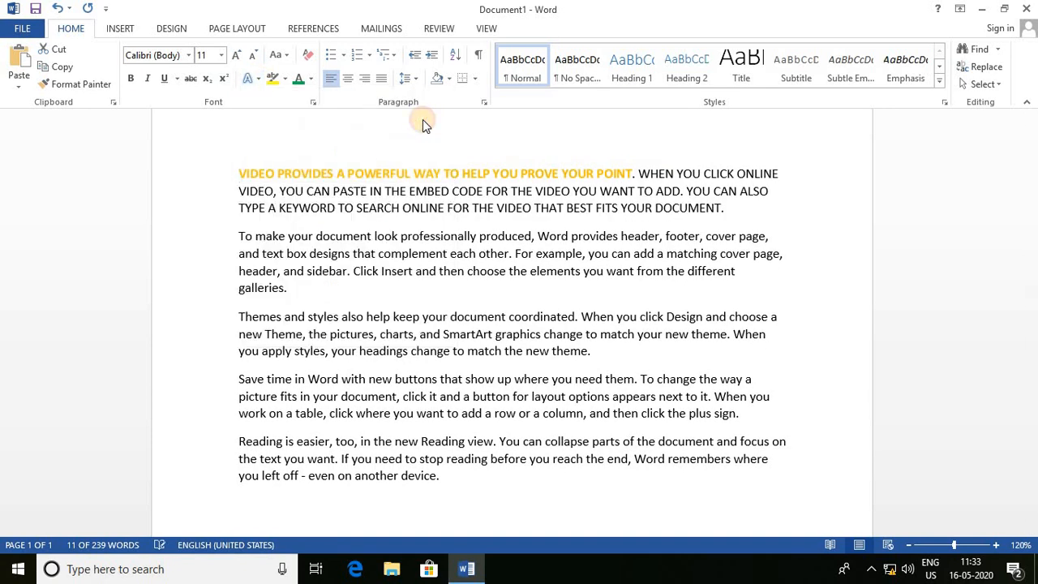
Enlarge the first sentence to font size 14 and change its font to Hobo Std
click(238, 57)
click(238, 57)
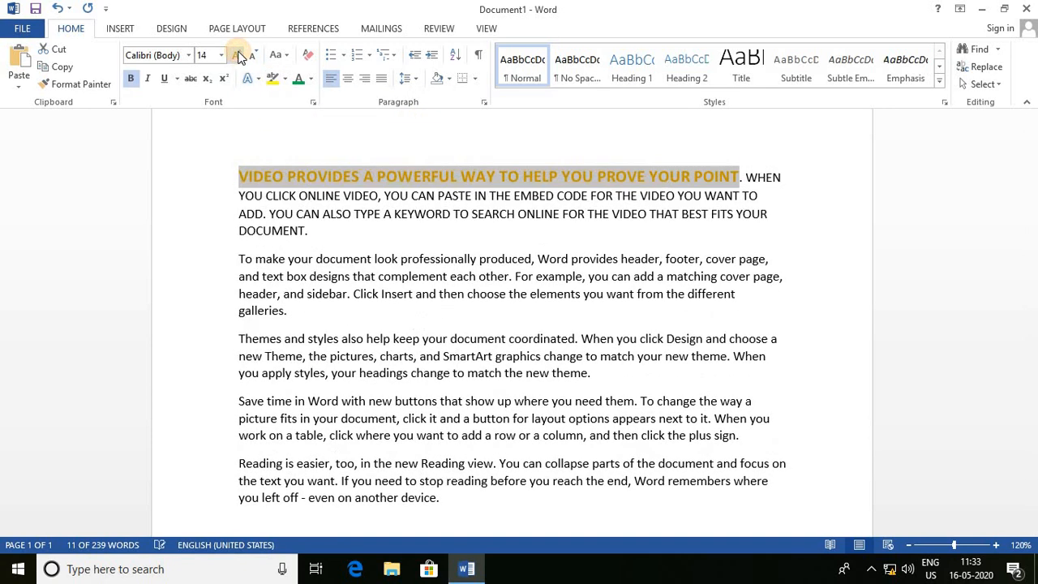
click(188, 55)
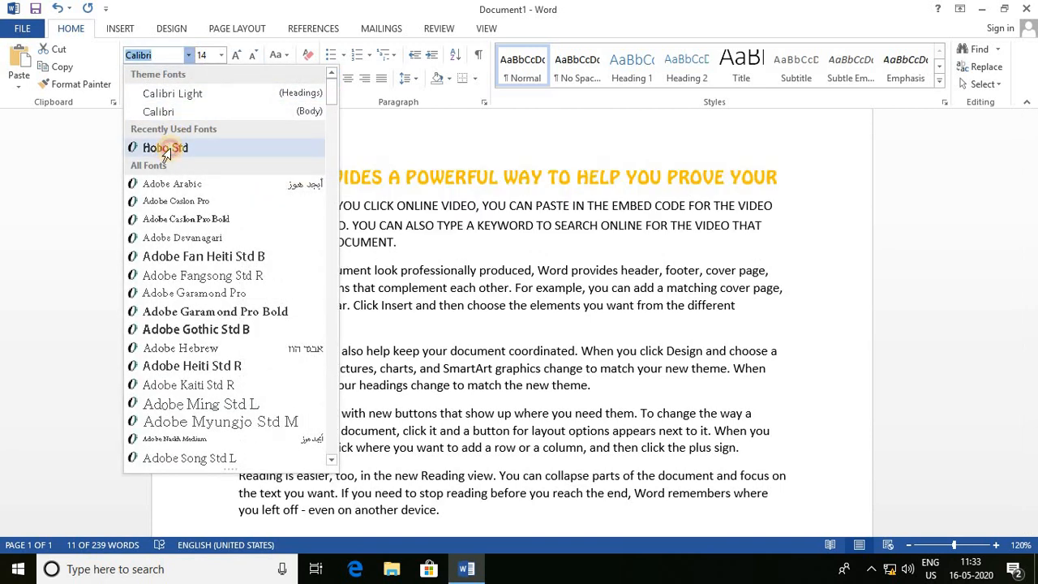
click(165, 147)
click(315, 217)
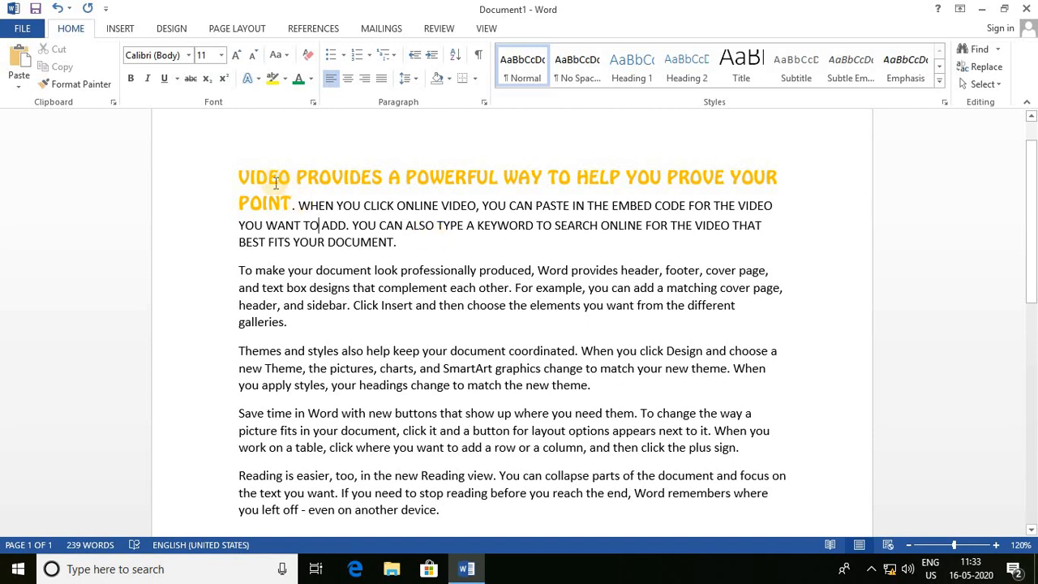
Clear all formatting from the first sentence
drag(241, 172, 290, 208)
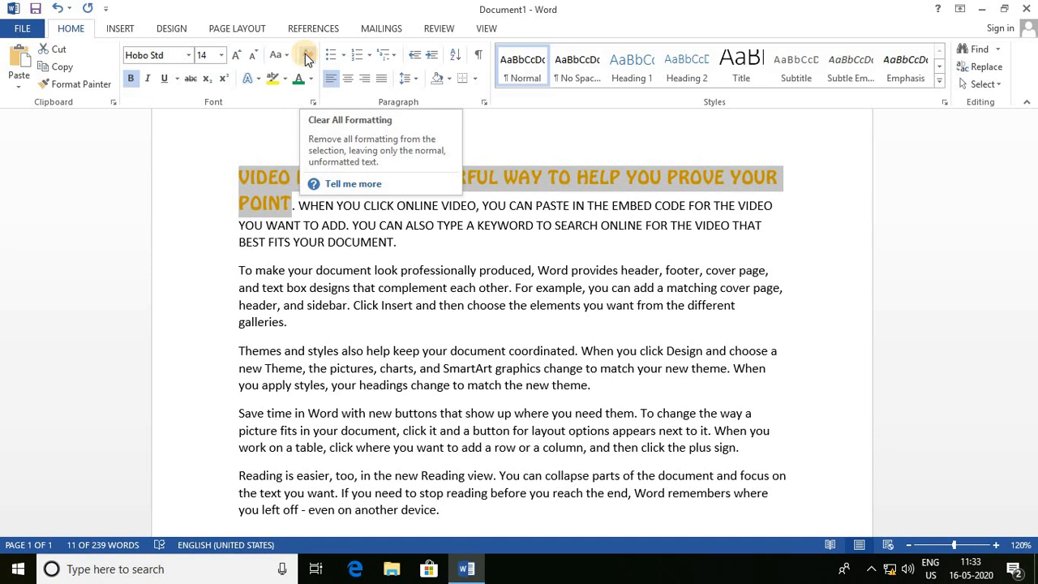
click(307, 55)
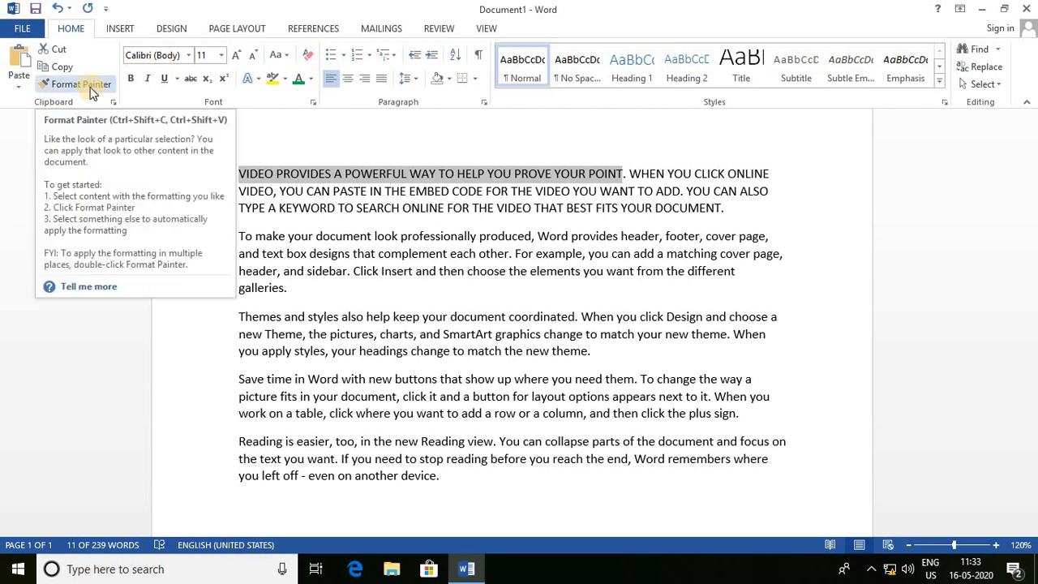
click(373, 287)
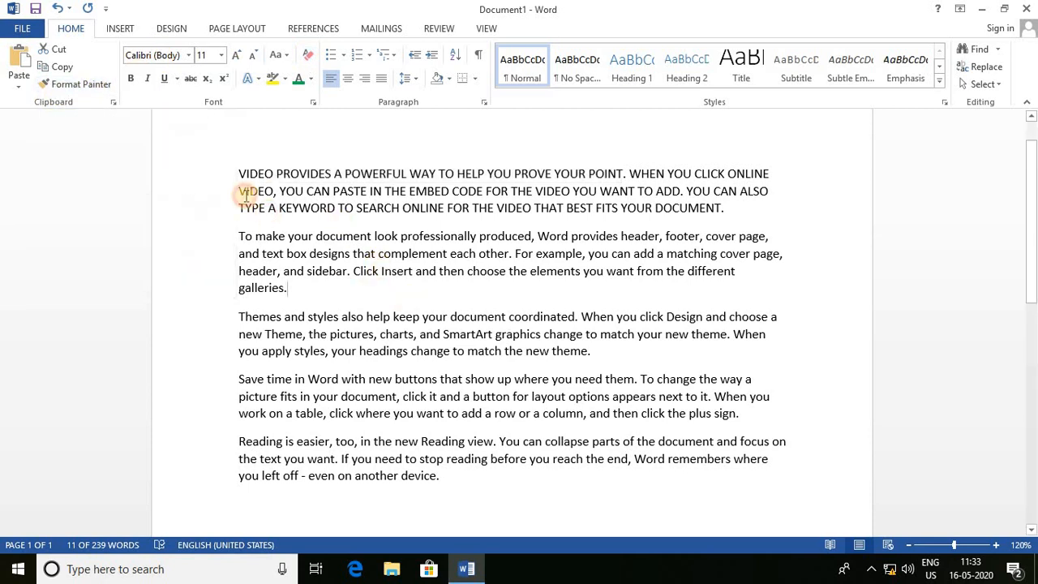
Split the first sentence off into its own paragraph and set its font colour to standard Purple
click(629, 174)
key(Return)
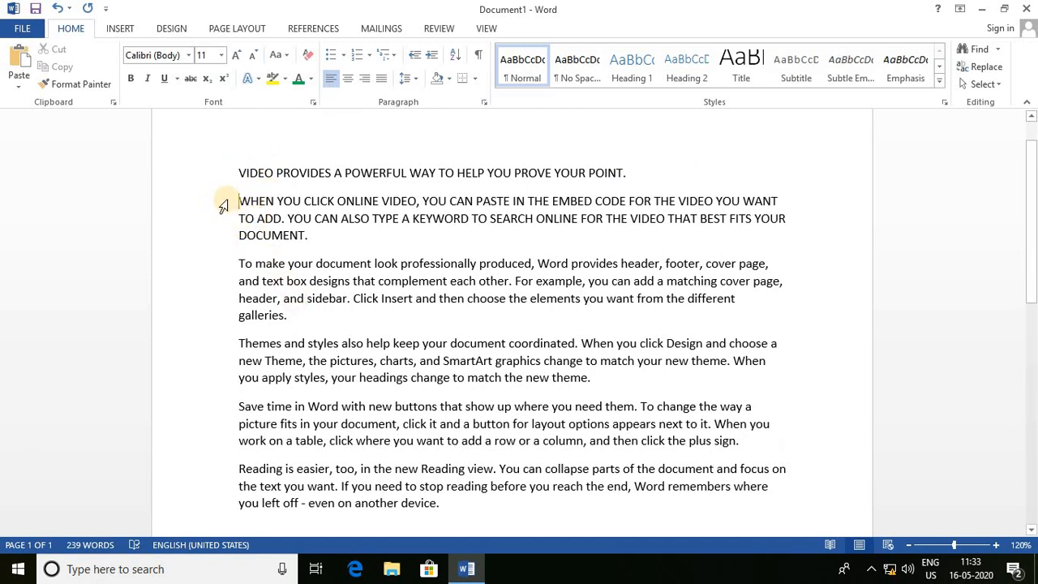
drag(240, 174, 612, 175)
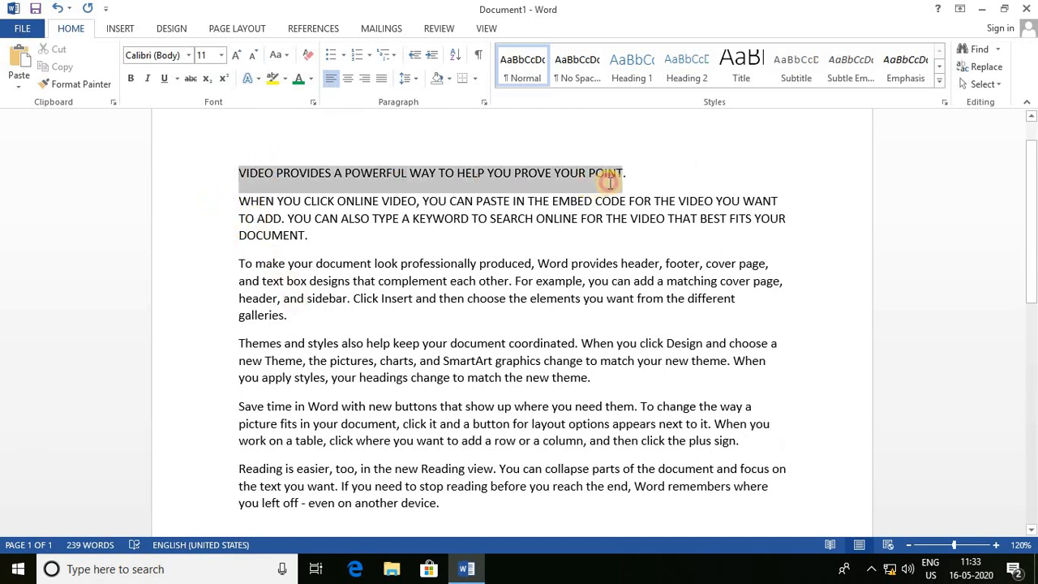
click(309, 79)
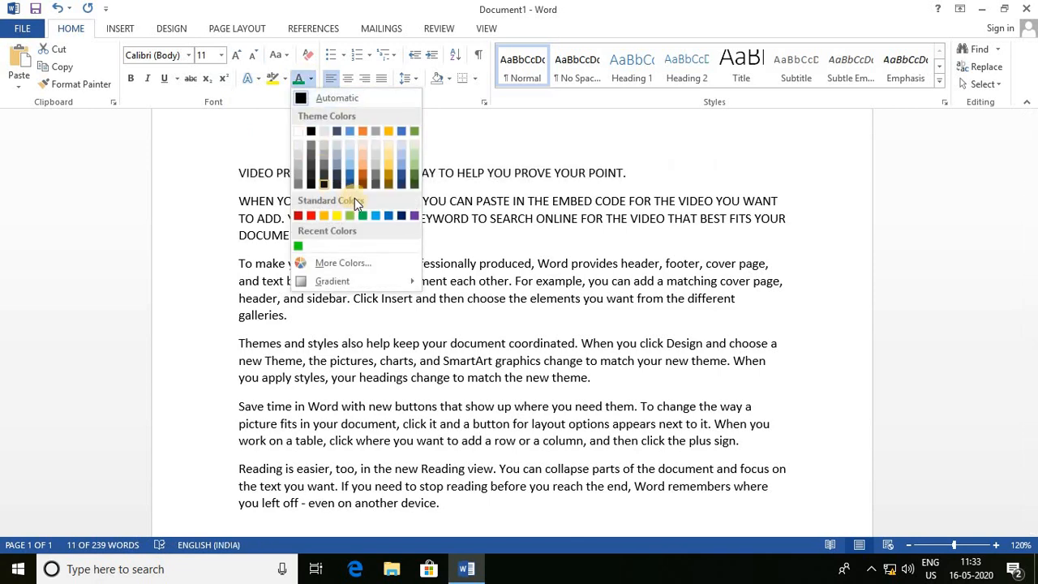
click(415, 217)
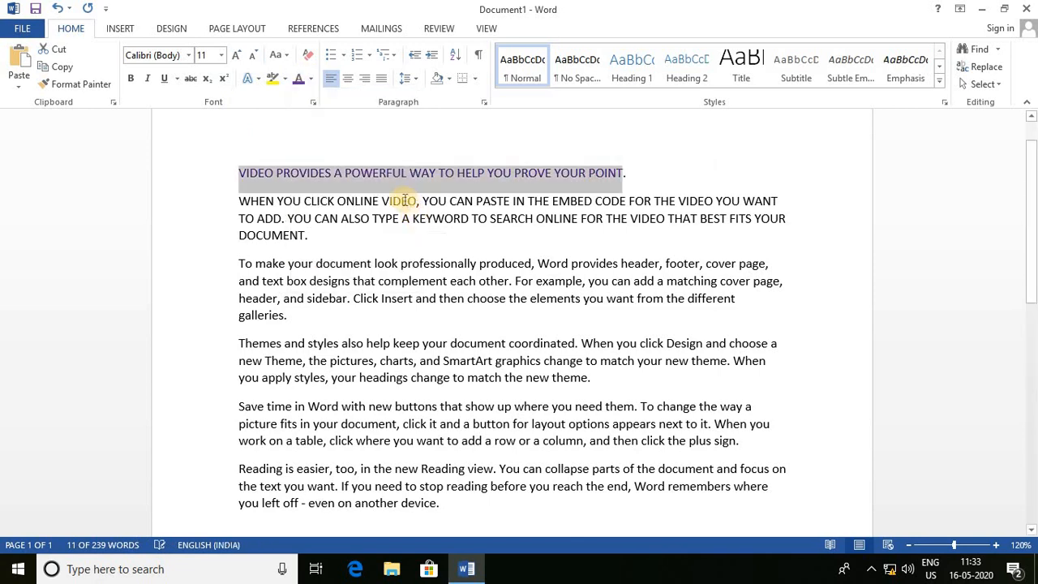
Change the font of the purple first sentence to Comic Sans MS
click(188, 55)
scroll(203, 284, down, 10)
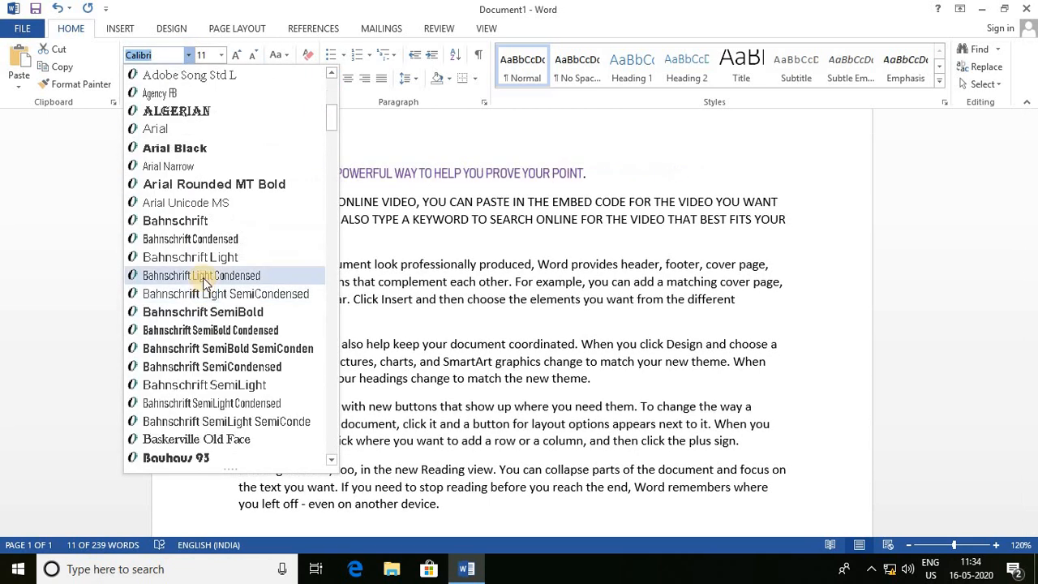
scroll(203, 280, down, 20)
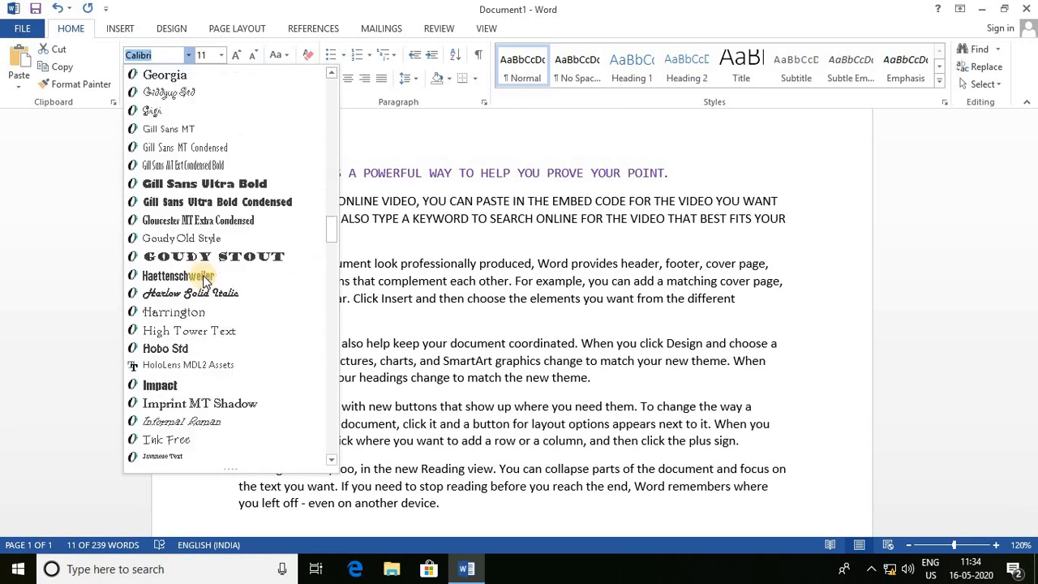
scroll(202, 280, down, 5)
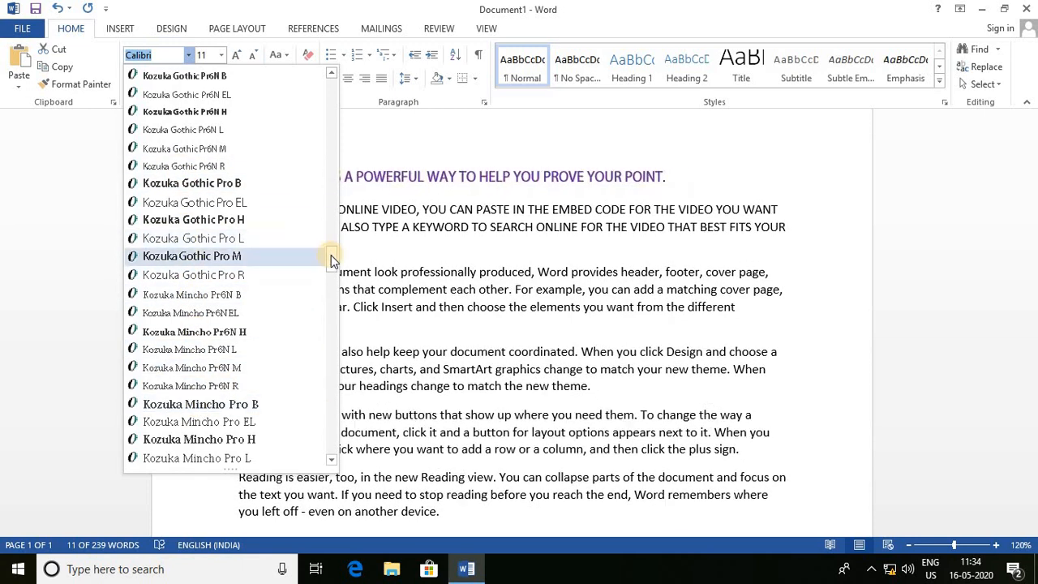
click(335, 179)
click(333, 177)
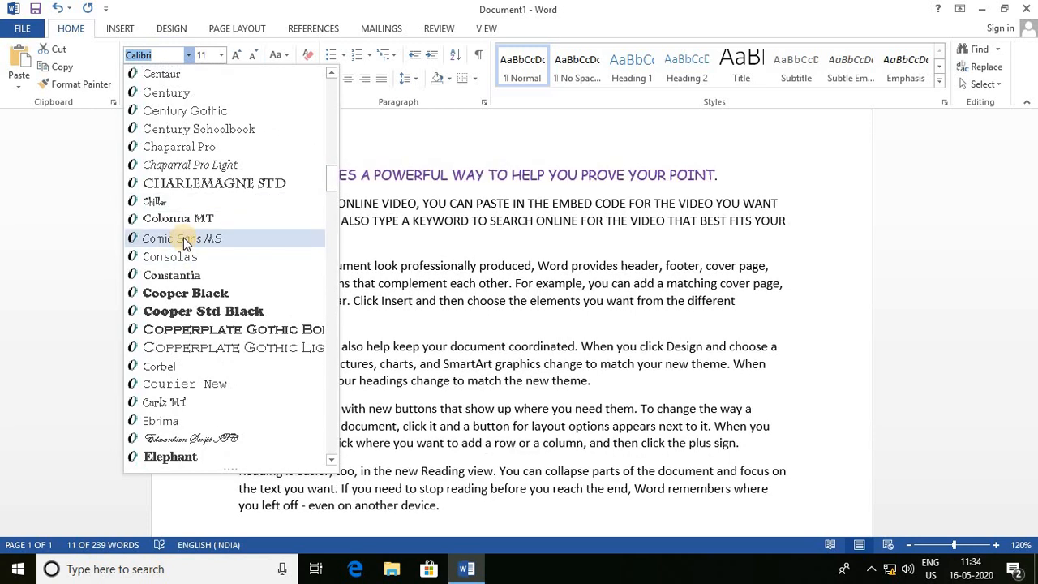
click(184, 240)
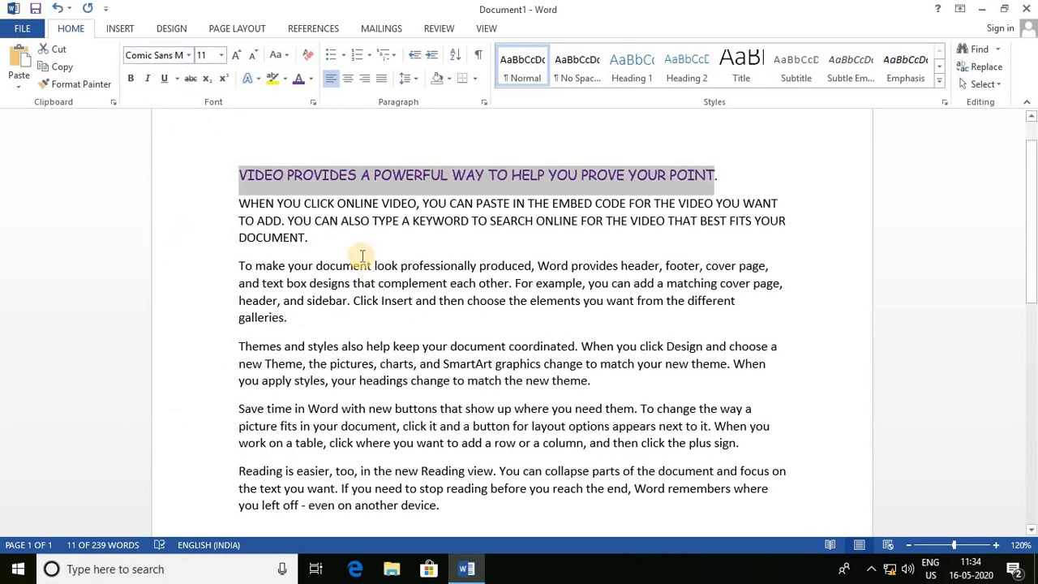
click(251, 174)
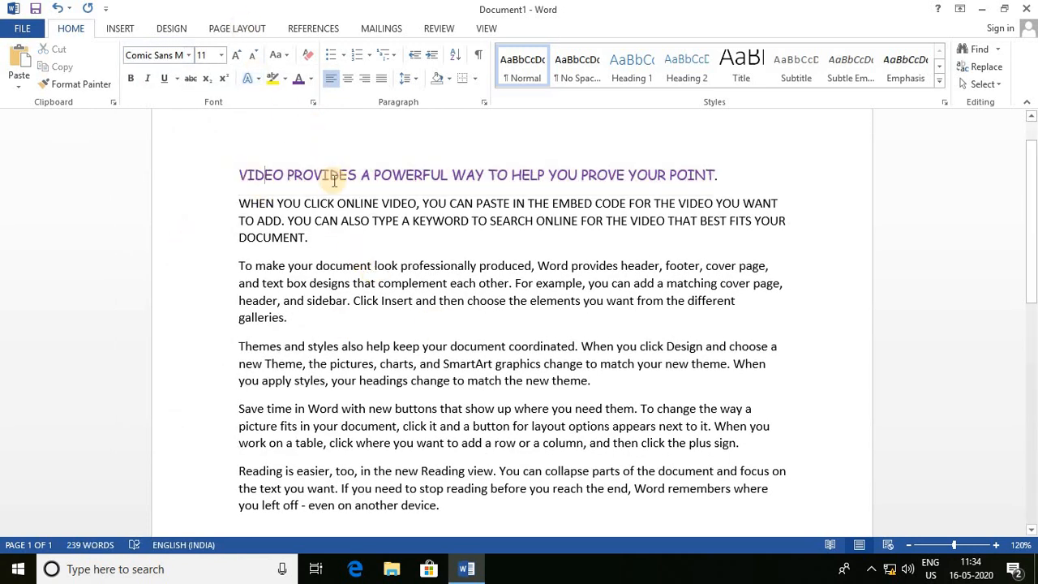
click(284, 175)
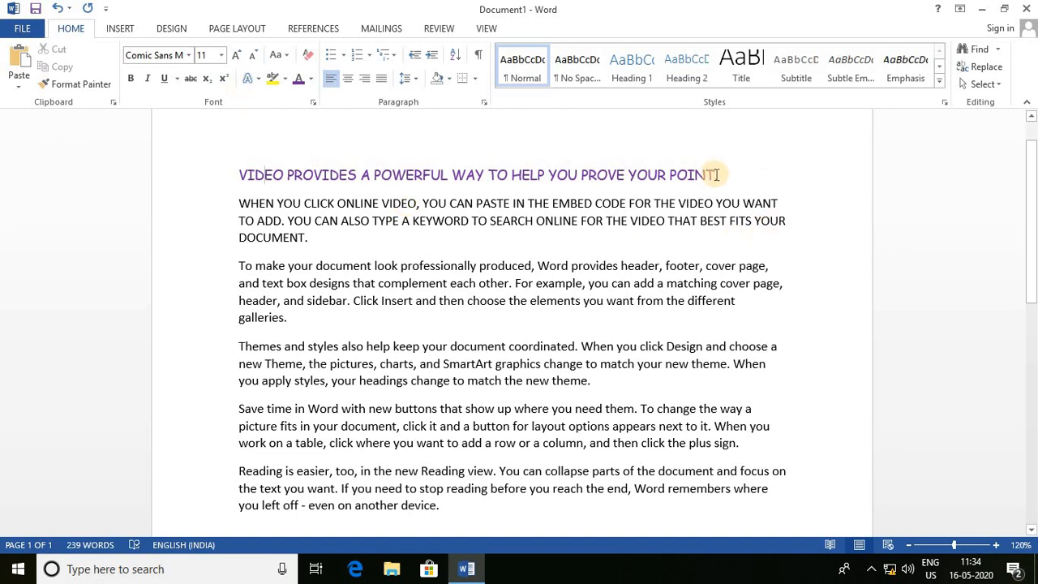
Copy the formatting of "YOUR POINT" with Format Painter onto the whole paragraph starting "To make your document look professionally produced"
drag(714, 175, 639, 177)
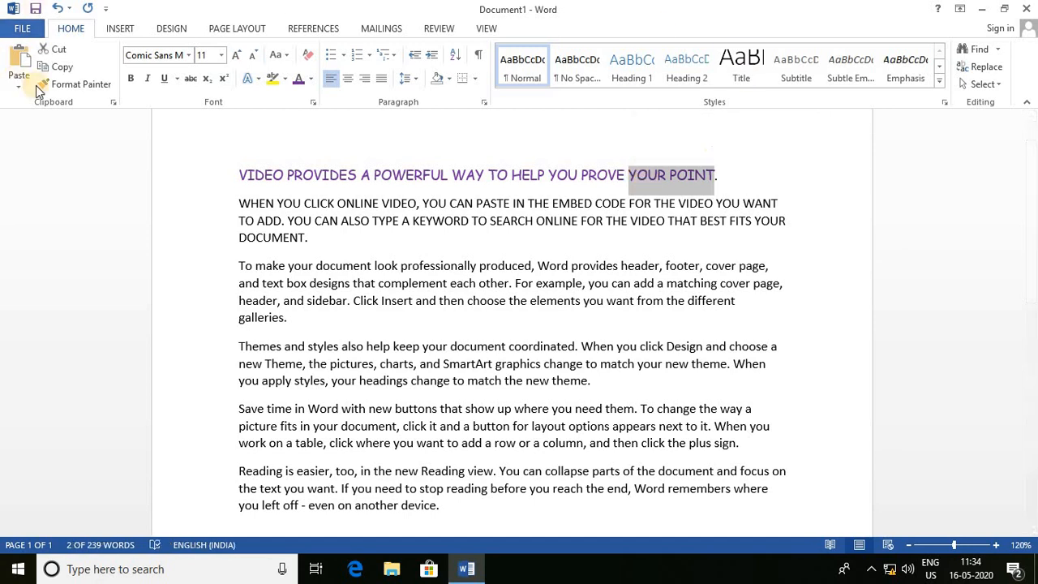
click(97, 86)
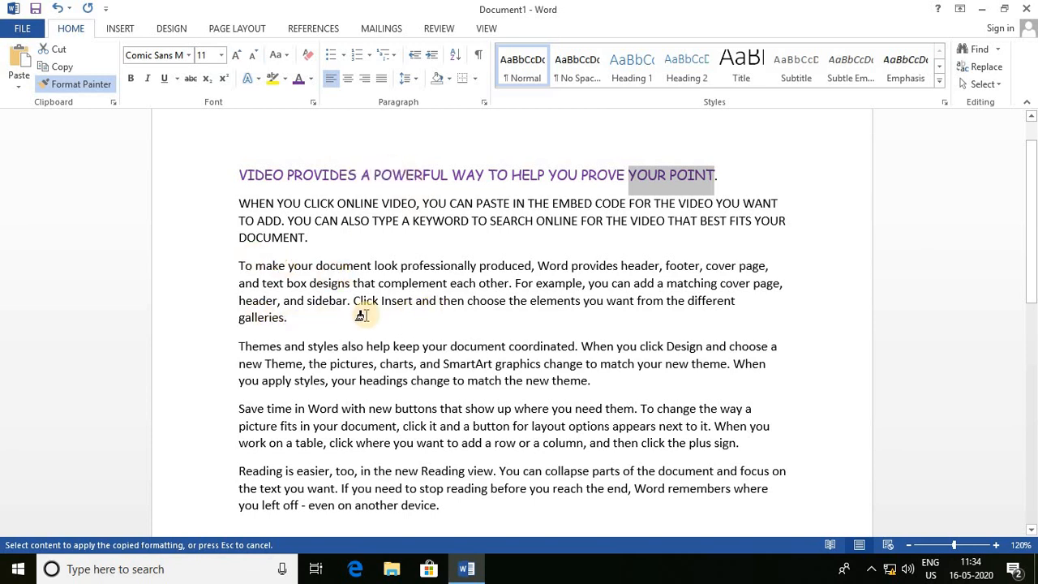
mouse_move(234, 265)
mouse_down()
mouse_move(454, 286)
mouse_move(738, 289)
mouse_move(768, 297)
mouse_move(776, 313)
mouse_up()
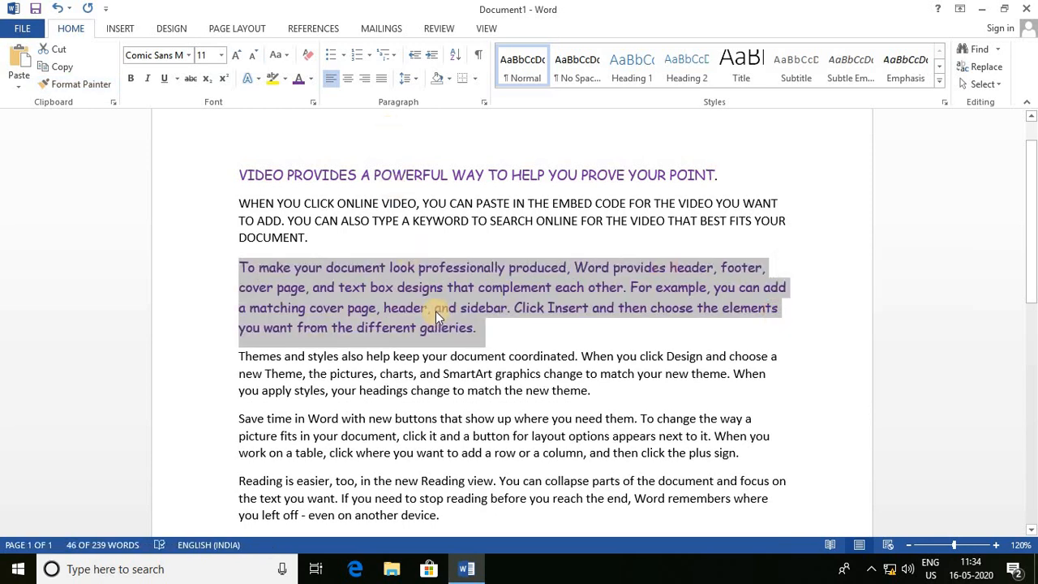